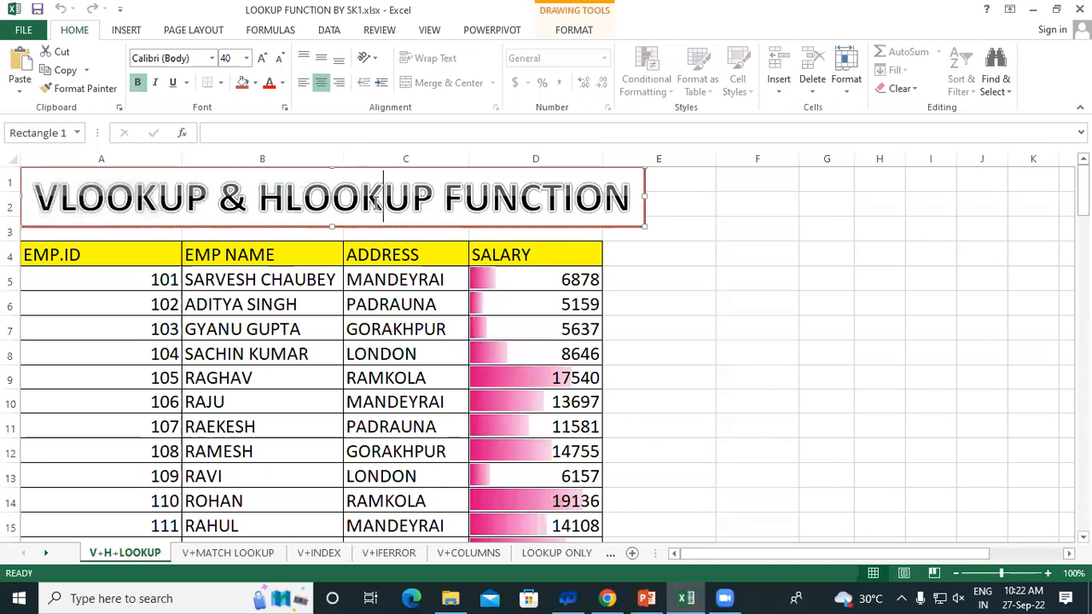
pyautogui.moveTo(259, 198); pyautogui.dragTo(601, 192)
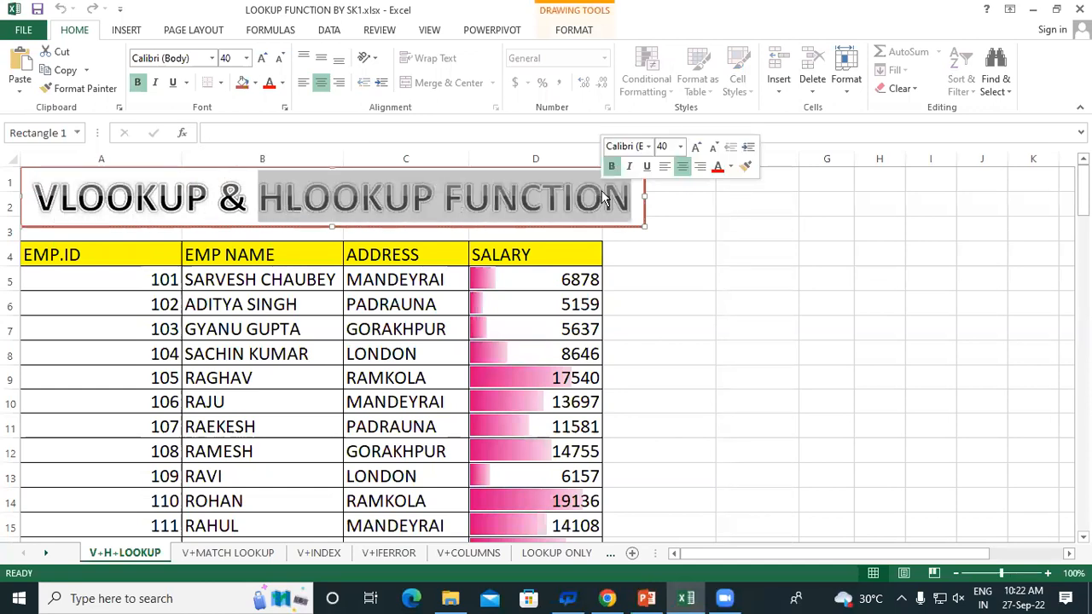
pyautogui.click(632, 261)
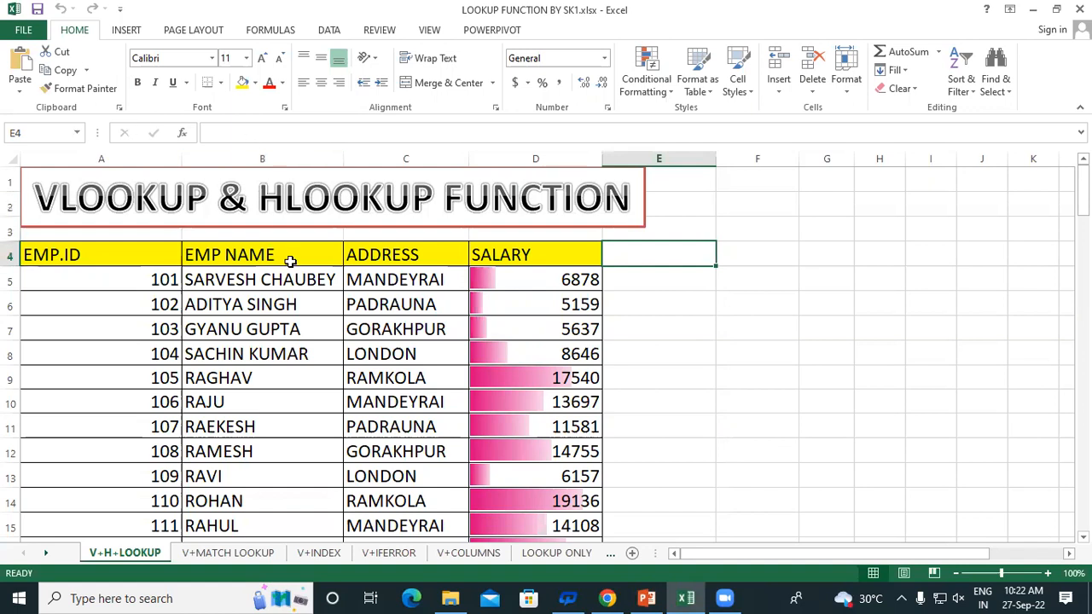
pyautogui.scroll(-4, 290, 261)
pyautogui.scroll(2, 253, 271)
pyautogui.scroll(1, 252, 272)
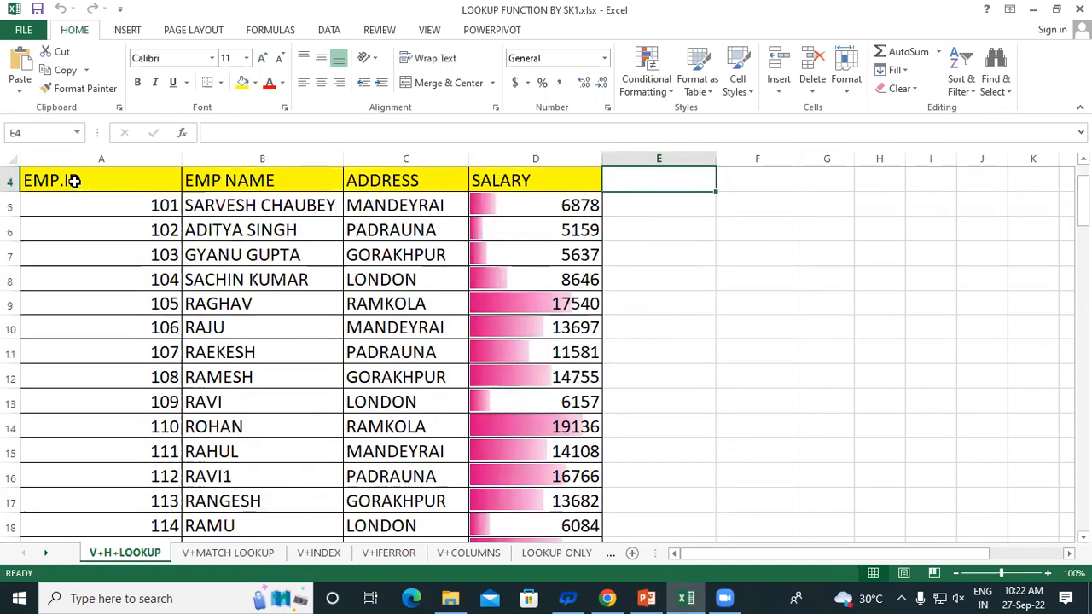
# - Examine the EMP.ID, EMP NAME, ADDRESS and SALARY columns of the employee table one after another
pyautogui.click(74, 179)
pyautogui.moveTo(114, 207); pyautogui.dragTo(147, 525)
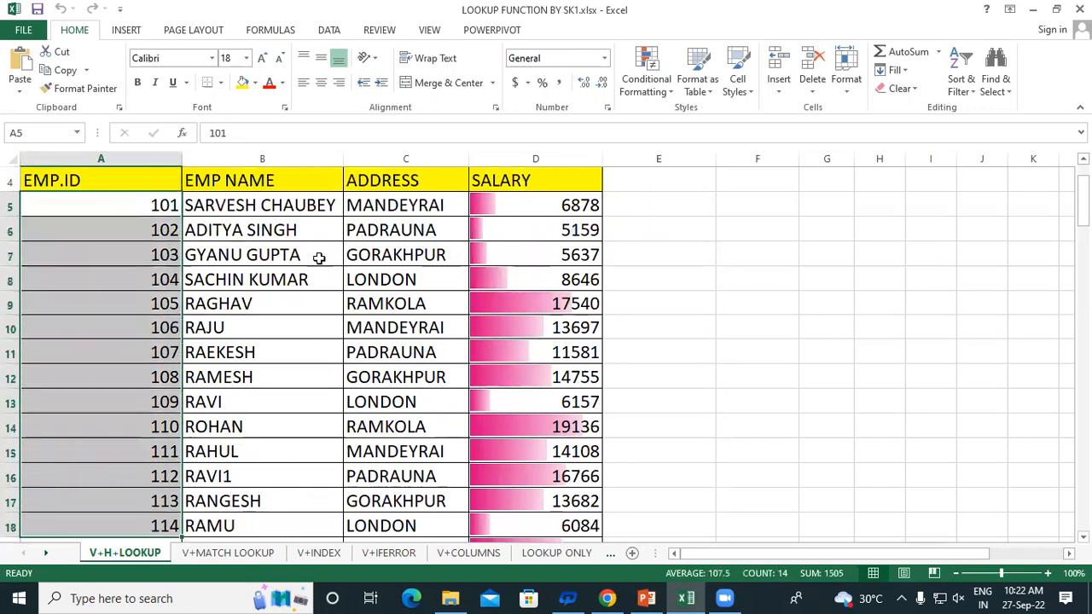
pyautogui.click(309, 254)
pyautogui.click(193, 183)
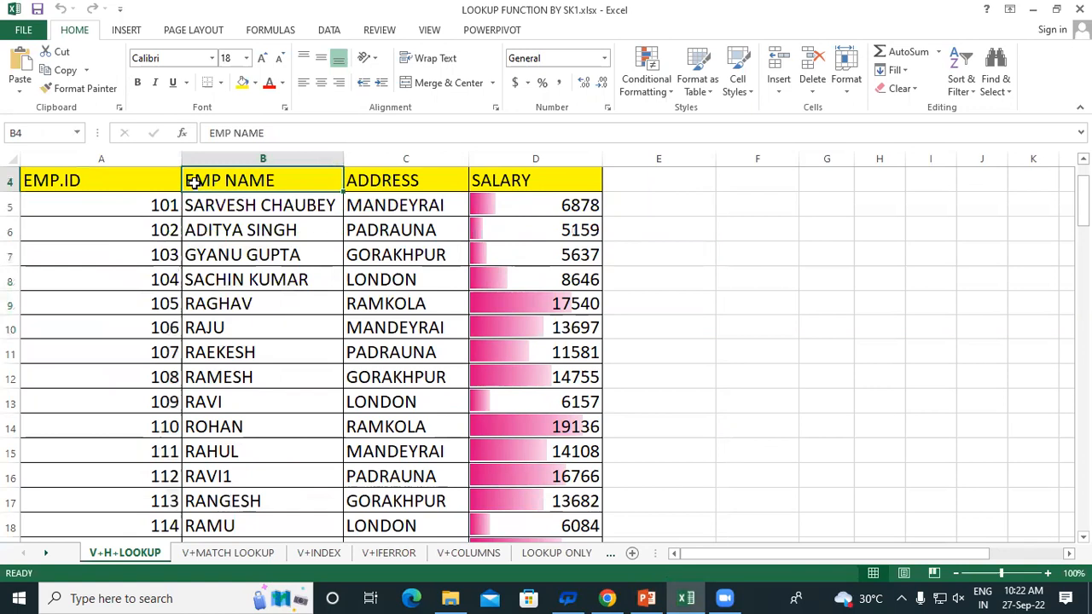
pyautogui.click(107, 181)
pyautogui.click(266, 181)
pyautogui.moveTo(225, 210); pyautogui.dragTo(267, 532)
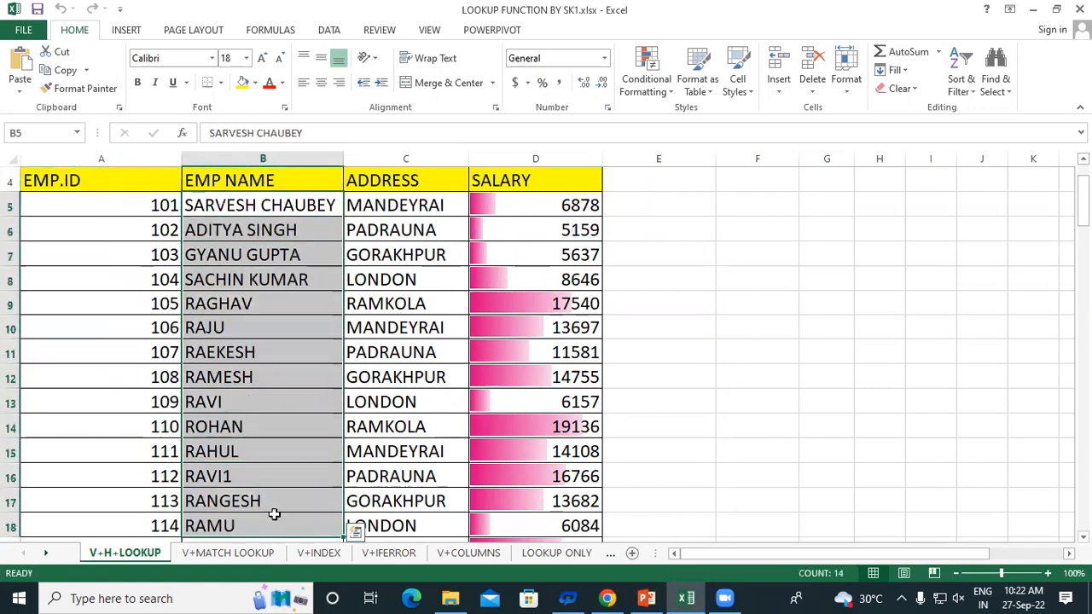
pyautogui.click(253, 178)
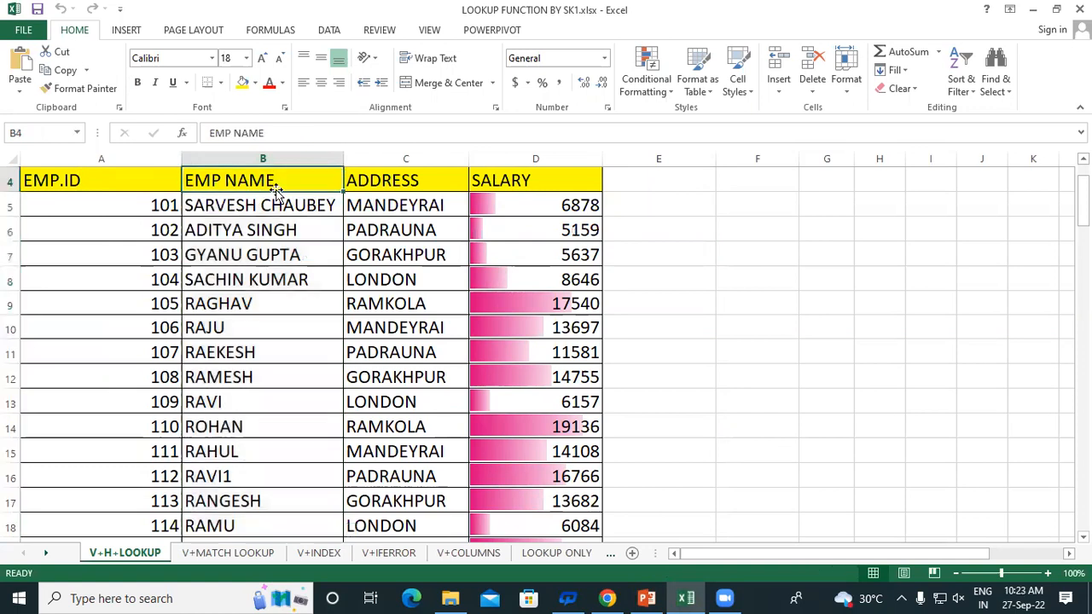
pyautogui.click(373, 180)
pyautogui.moveTo(382, 210); pyautogui.dragTo(408, 526)
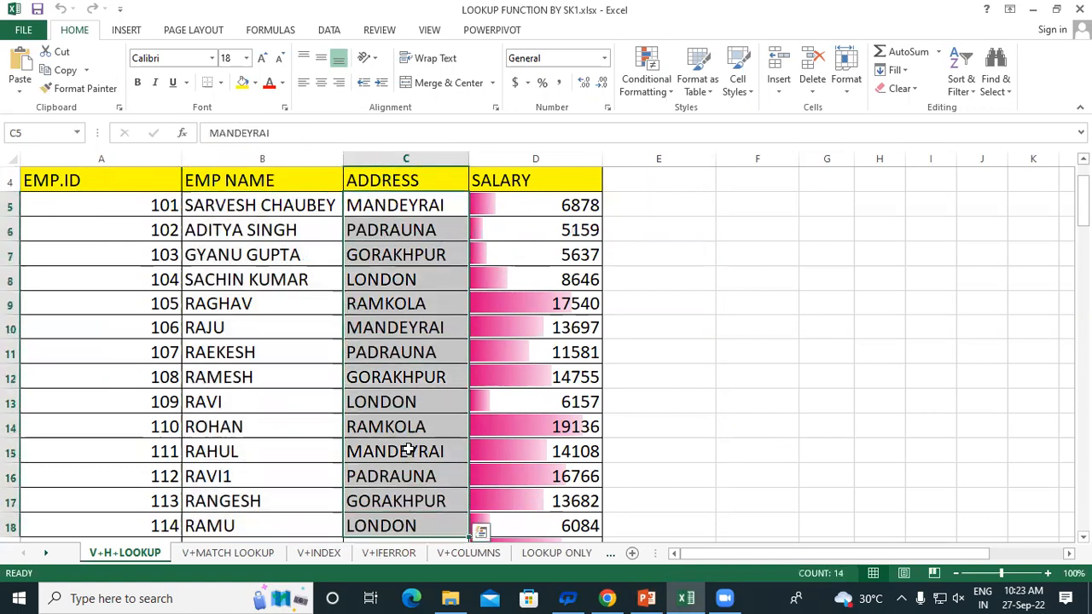
pyautogui.click(390, 180)
pyautogui.moveTo(488, 179); pyautogui.dragTo(529, 533)
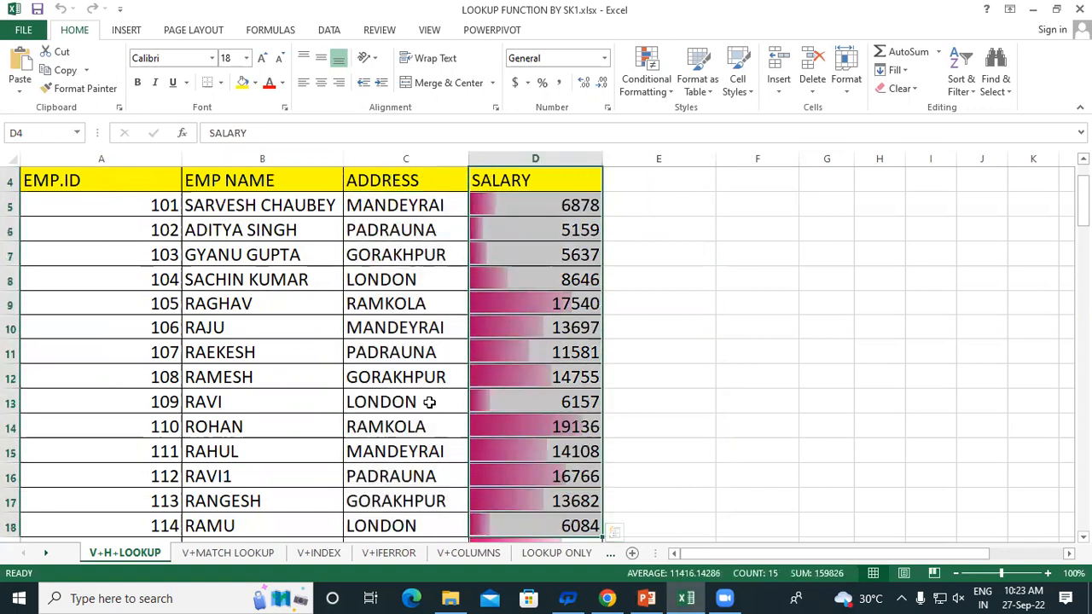
# - Examine the employee records in rows 8 and 14 across the ID, name, address and salary columns
pyautogui.click(146, 249)
pyautogui.scroll(1, 256, 264)
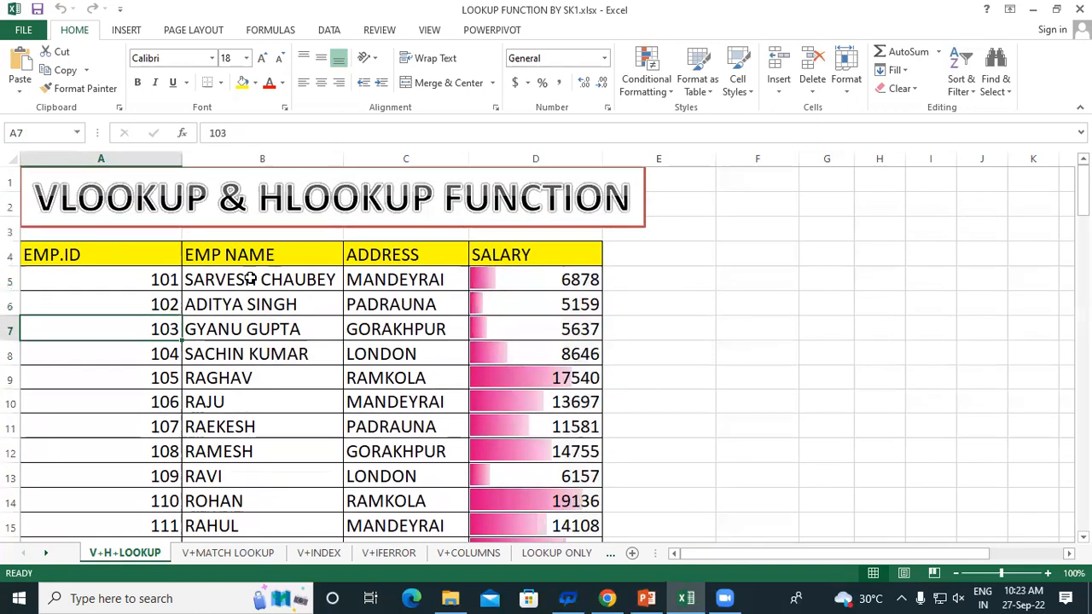
pyautogui.click(125, 281)
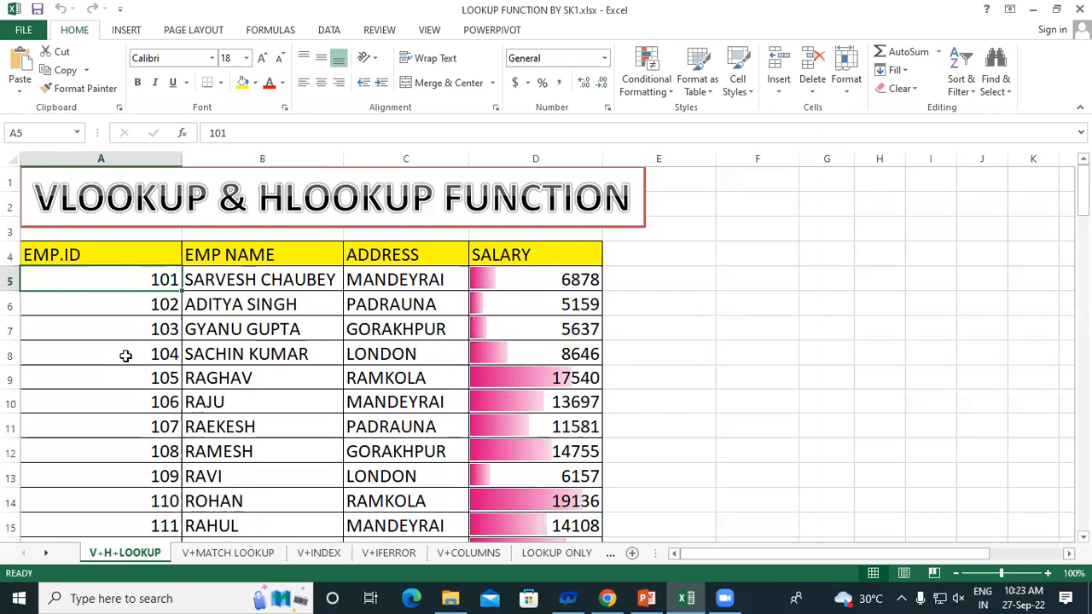
pyautogui.scroll(-1, 150, 260)
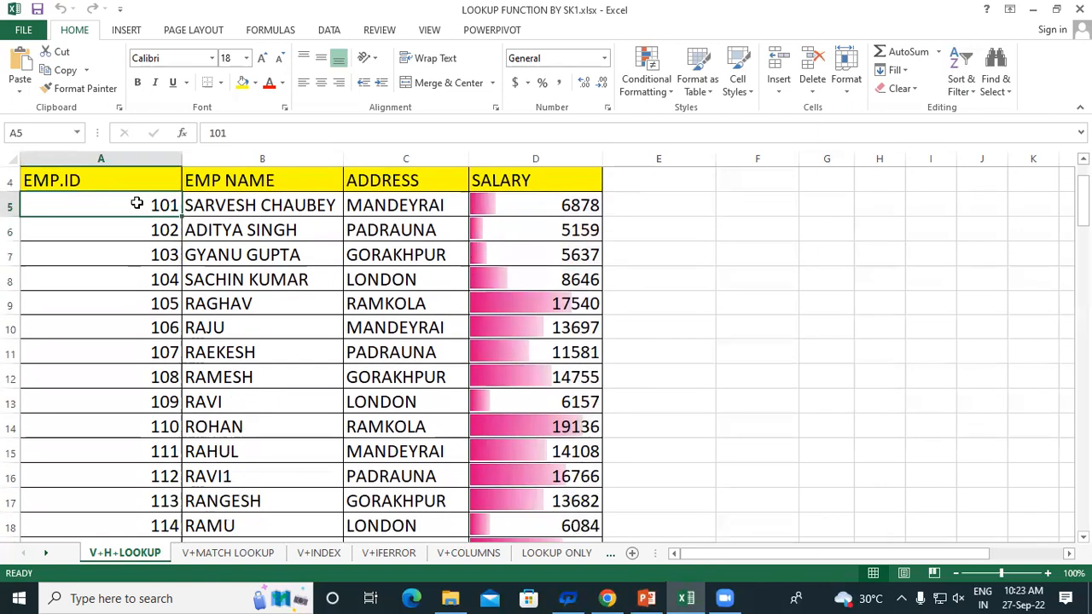
pyautogui.click(140, 281)
pyautogui.click(255, 282)
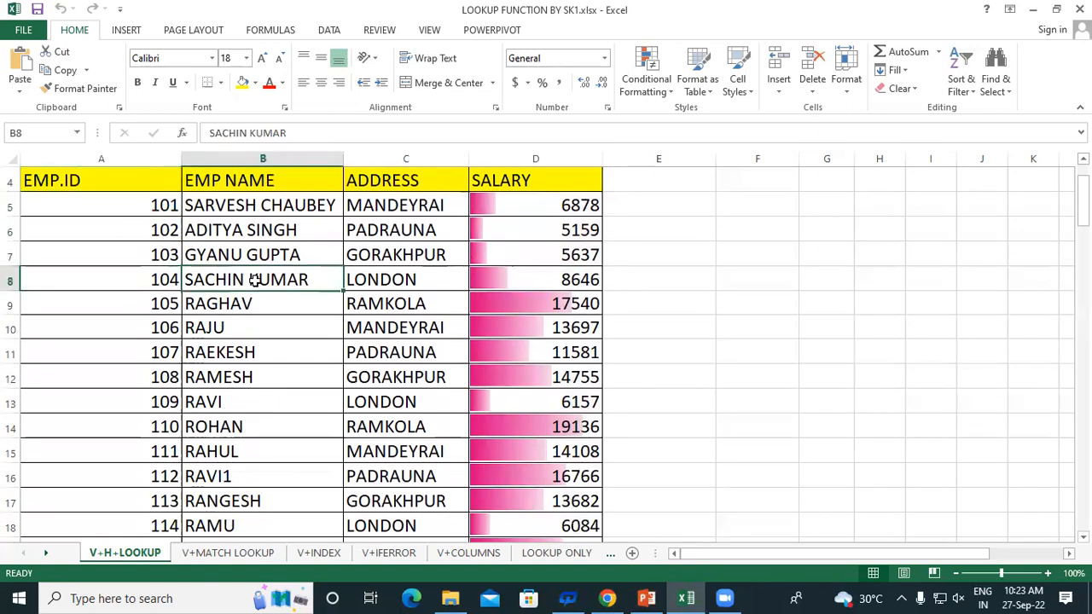
pyautogui.click(418, 281)
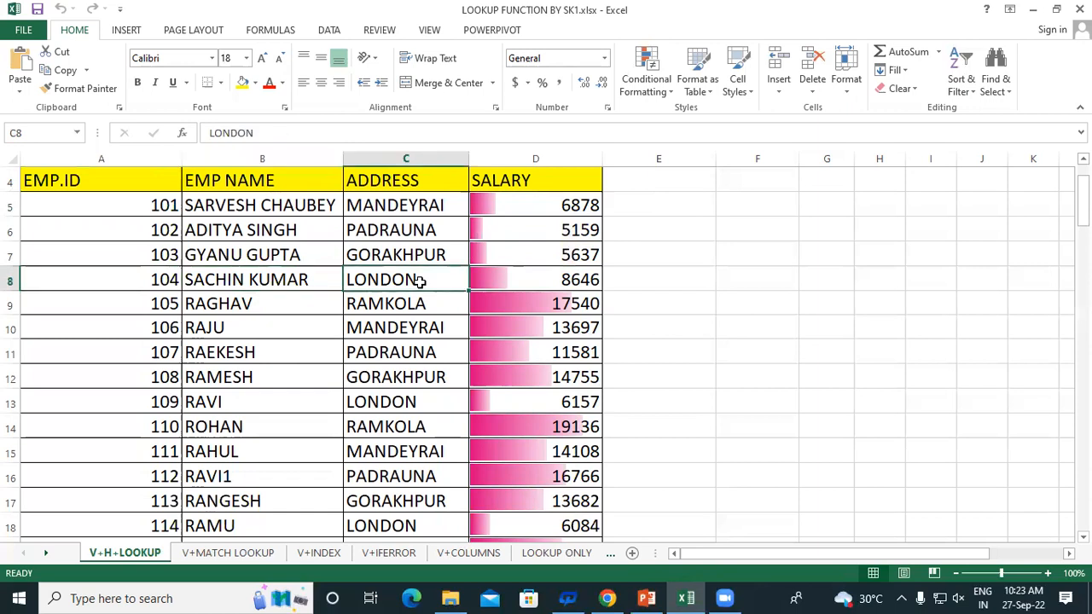
pyautogui.click(579, 280)
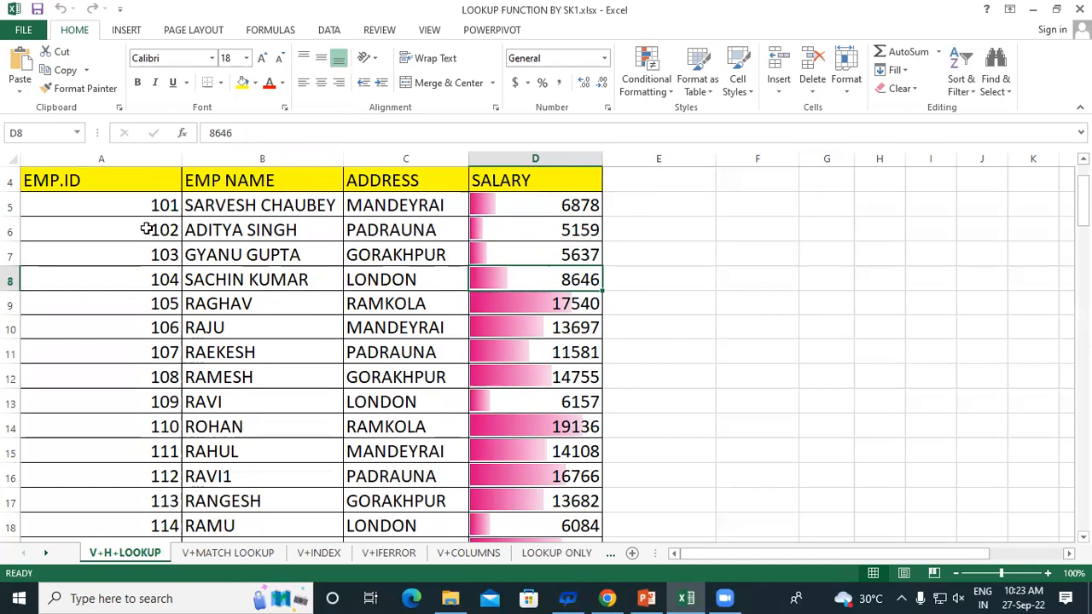
pyautogui.scroll(-1, 145, 227)
pyautogui.click(141, 352)
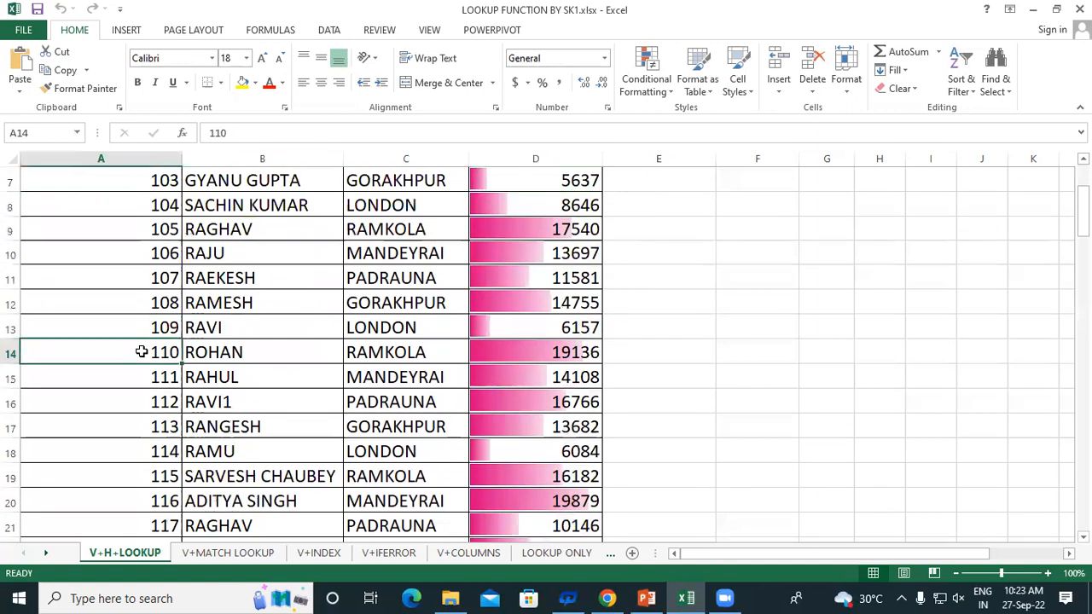
pyautogui.click(287, 354)
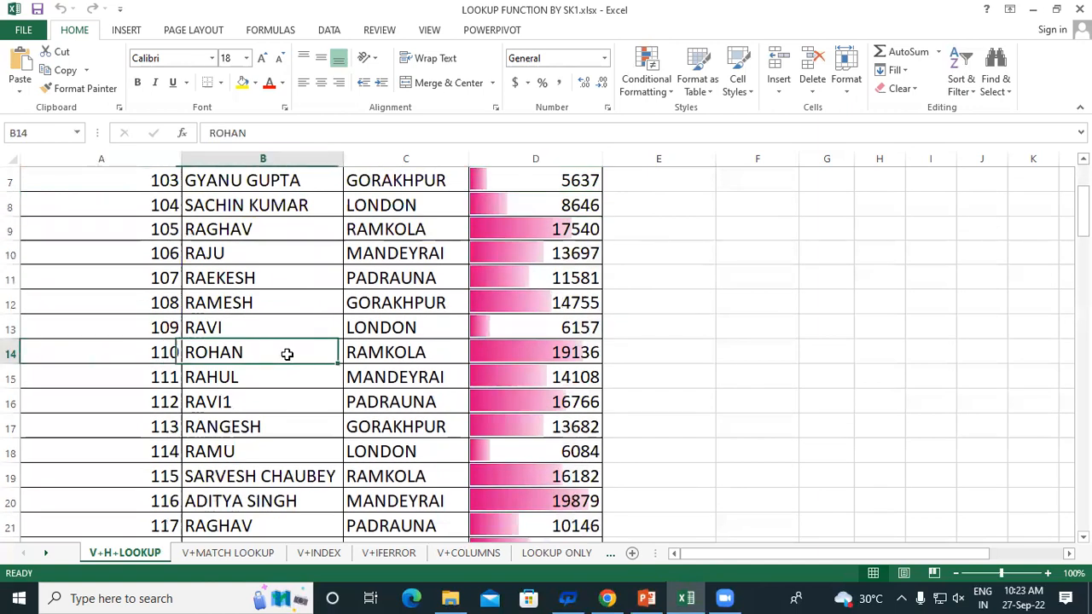
pyautogui.click(425, 354)
pyautogui.click(562, 351)
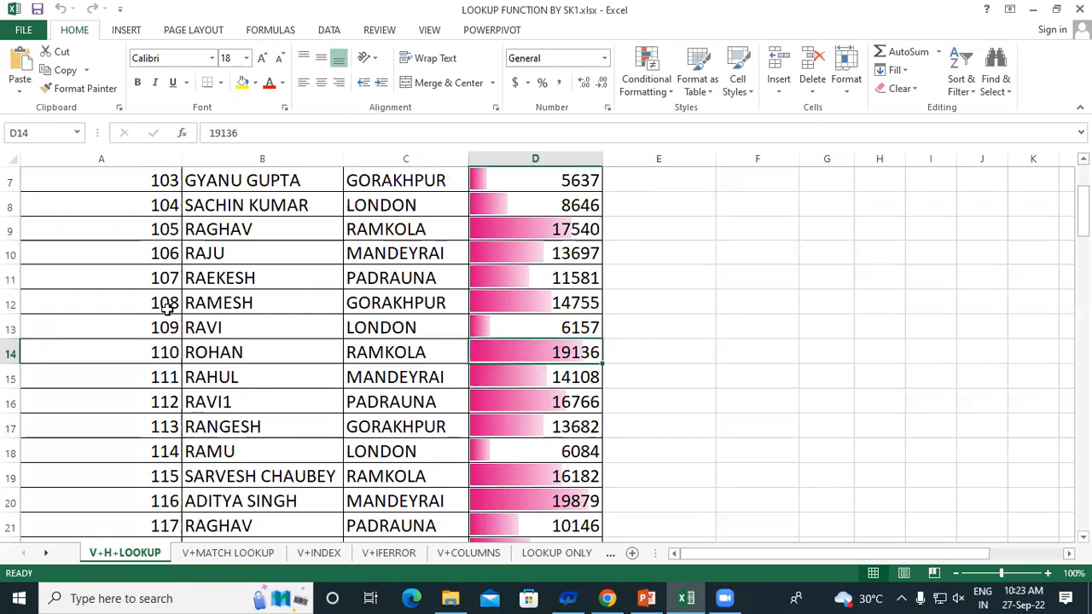
# - Review the full list of employee IDs in A5:A24, down to the end of the table
pyautogui.scroll(-3, 163, 312)
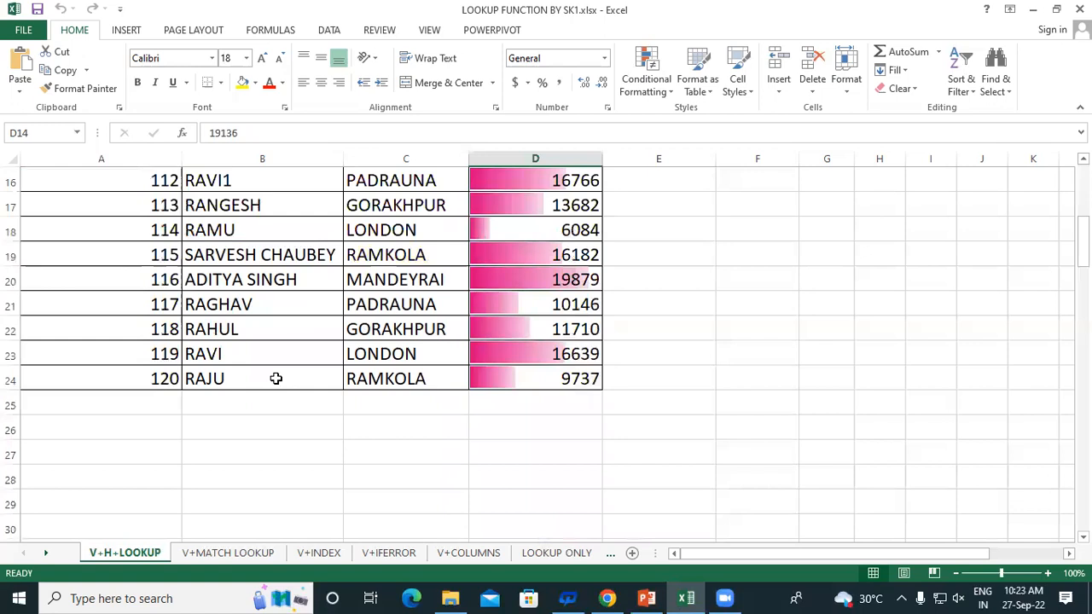
pyautogui.scroll(3, 276, 378)
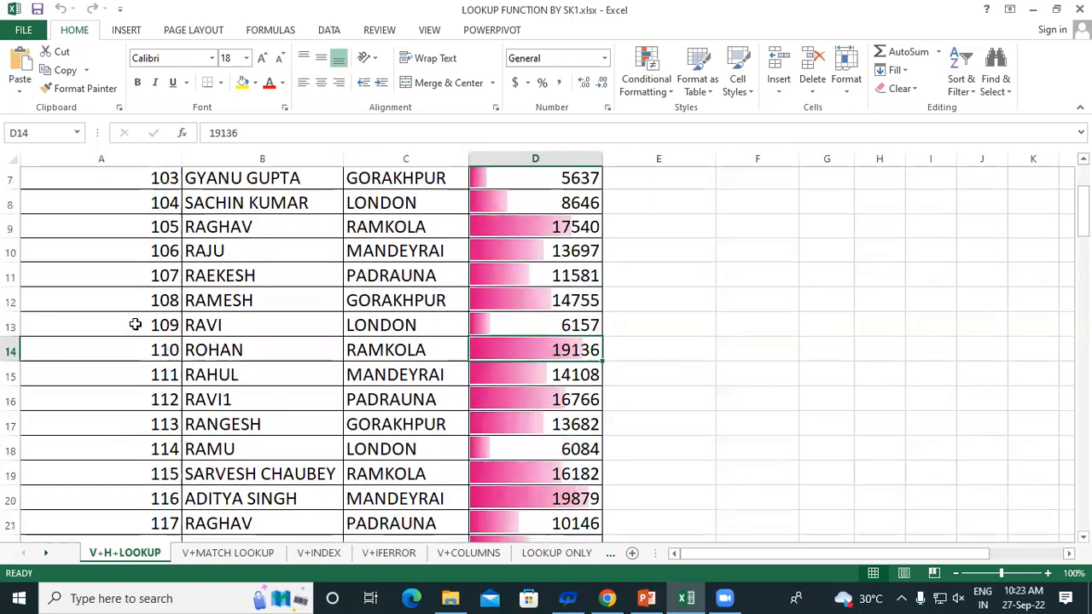
pyautogui.scroll(1, 213, 290)
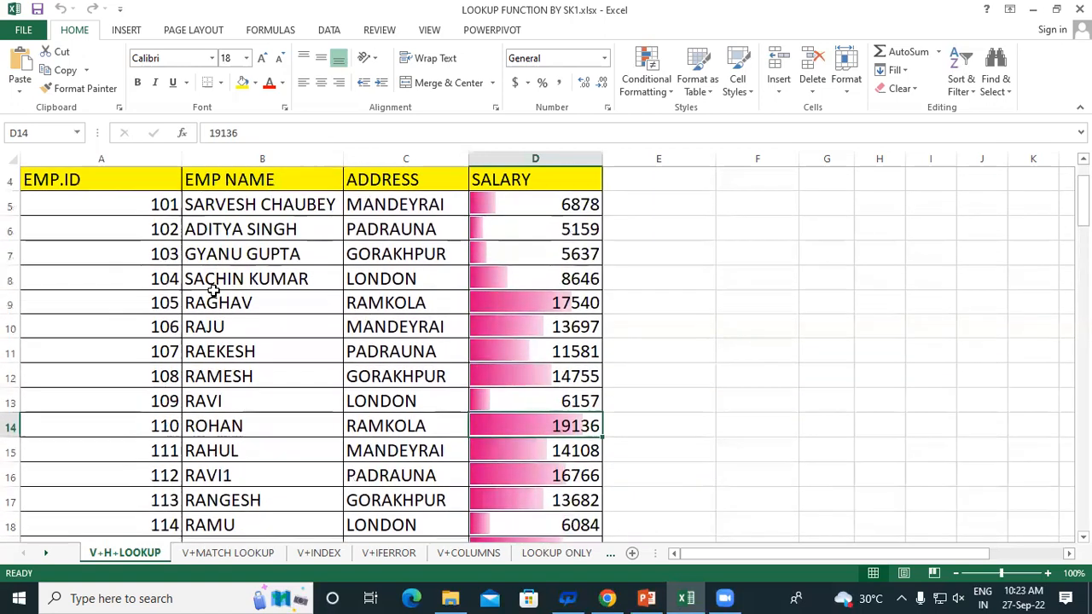
pyautogui.moveTo(93, 205); pyautogui.dragTo(117, 418)
pyautogui.scroll(-3, 120, 375)
pyautogui.moveTo(105, 229); pyautogui.dragTo(132, 452)
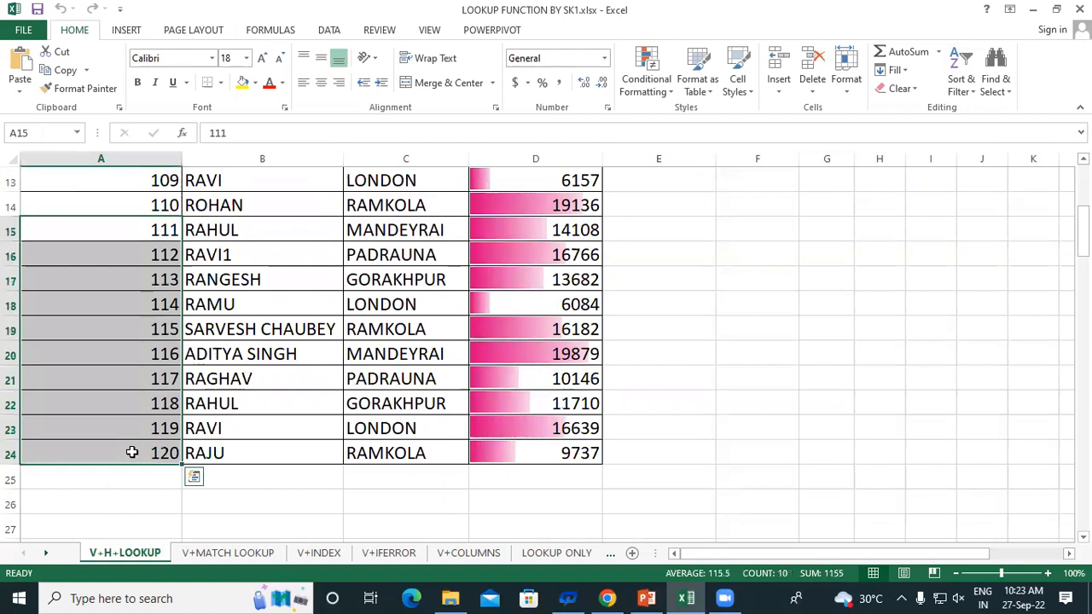
pyautogui.click(282, 295)
pyautogui.scroll(3, 281, 295)
pyautogui.scroll(1, 282, 296)
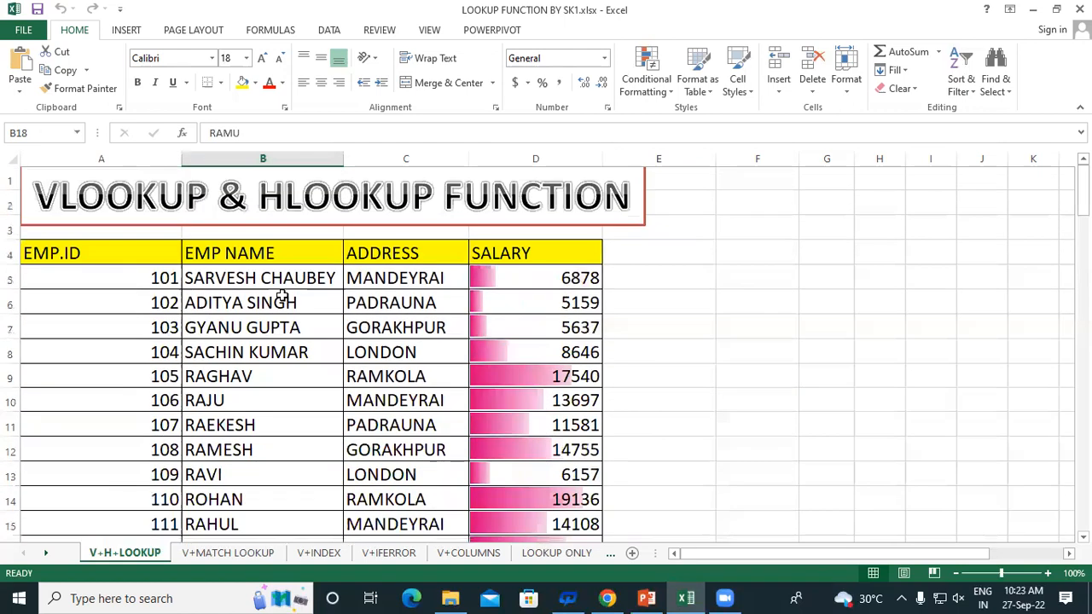
# - Nudge the VLOOKUP & HLOOKUP FUNCTION title box slightly down and to the right
pyautogui.moveTo(34, 194)
pyautogui.mouseDown()
pyautogui.moveTo(122, 196)
pyautogui.moveTo(35, 199)
pyautogui.mouseUp()
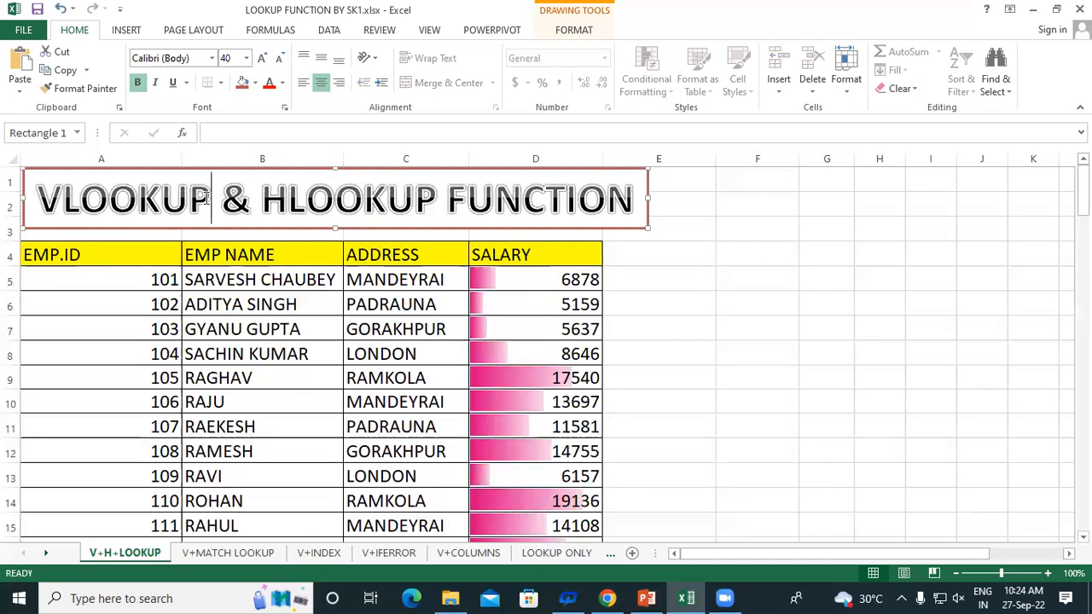
pyautogui.click(951, 249)
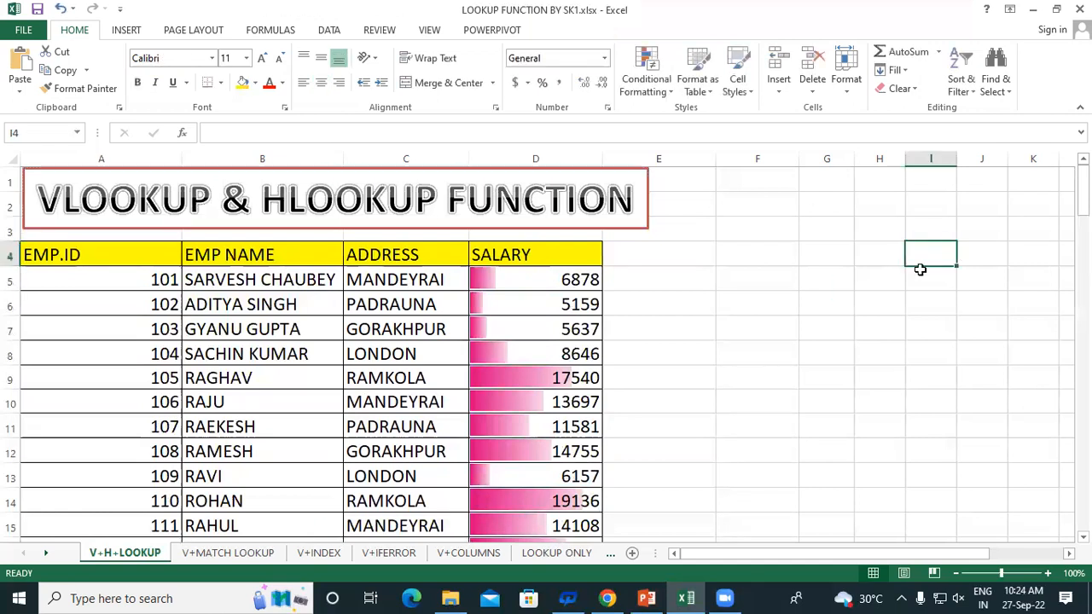
pyautogui.click(672, 261)
# - Copy the table headers in A4:D4 to E4:H4 and autofit the widths of columns E to H
pyautogui.moveTo(86, 248); pyautogui.dragTo(539, 255)
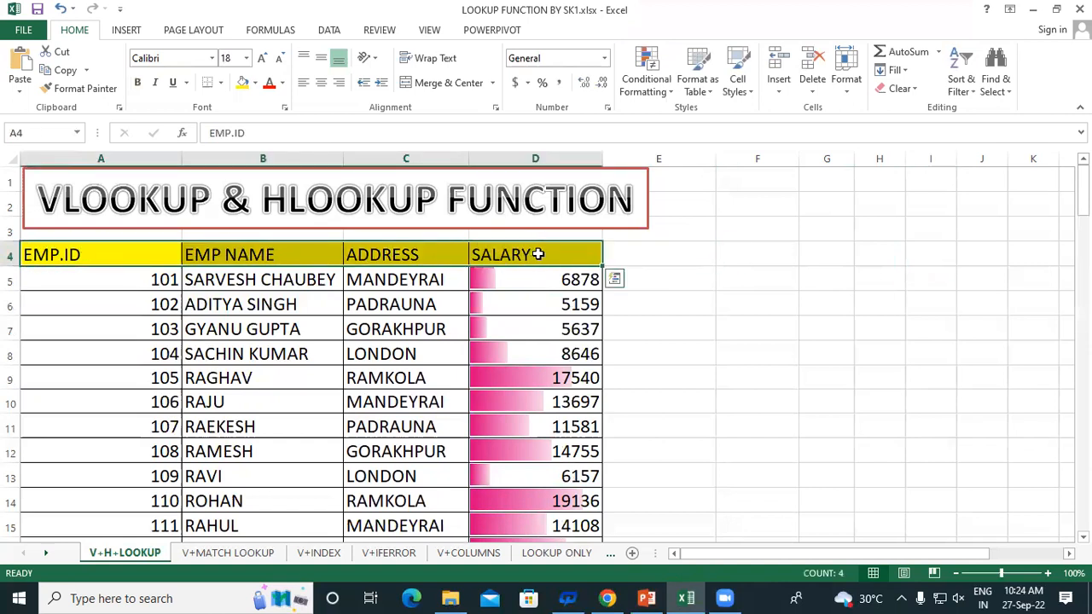
pyautogui.hotkey('ctrl', 'c')
pyautogui.click(676, 249)
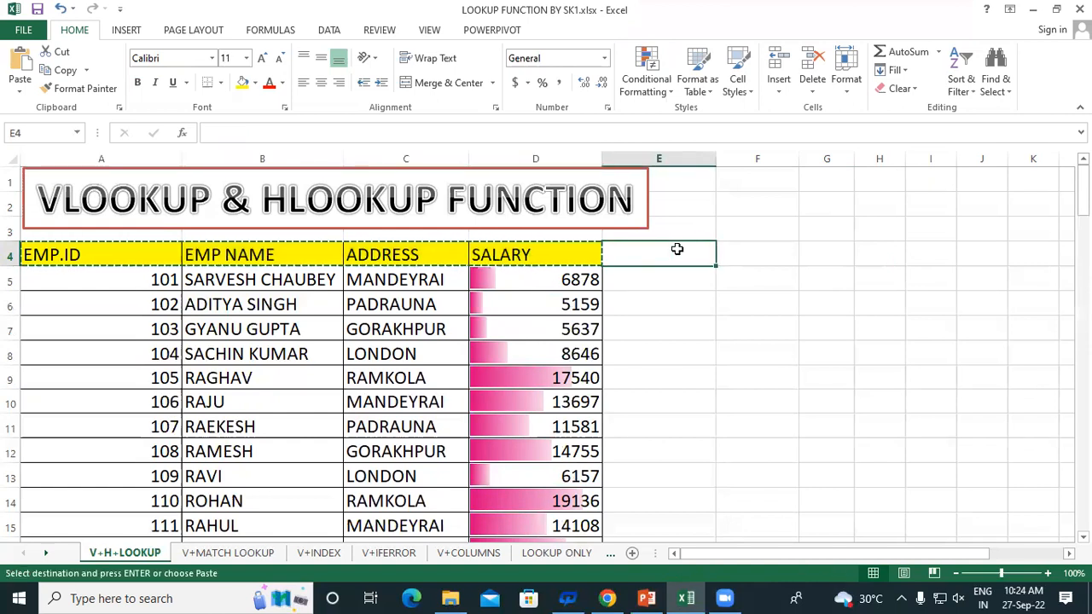
pyautogui.hotkey('ctrl', 'v')
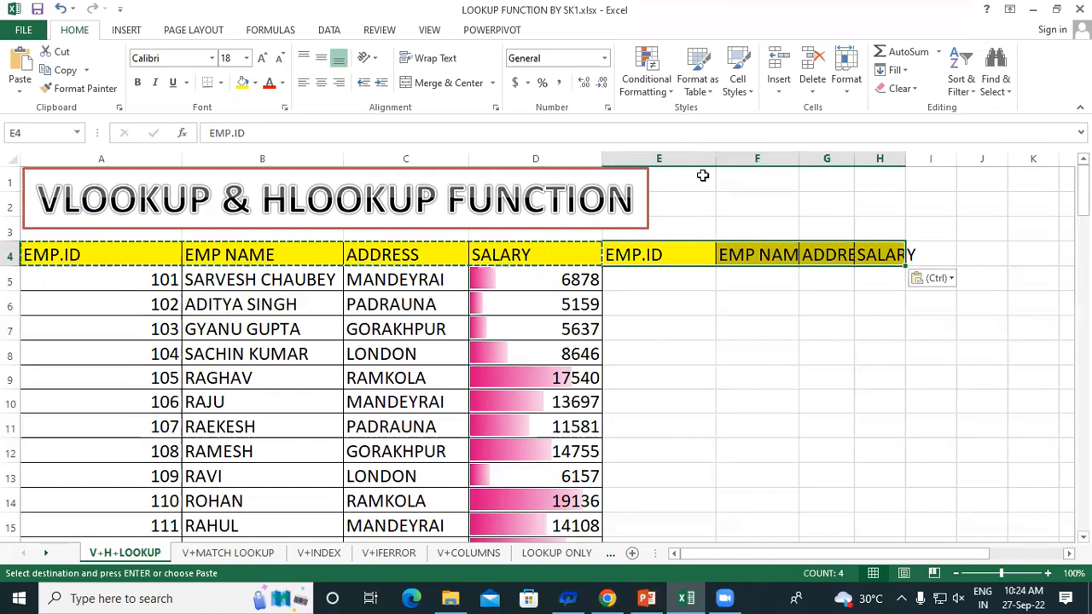
pyautogui.moveTo(699, 159); pyautogui.dragTo(876, 162)
pyautogui.doubleClick(796, 156)
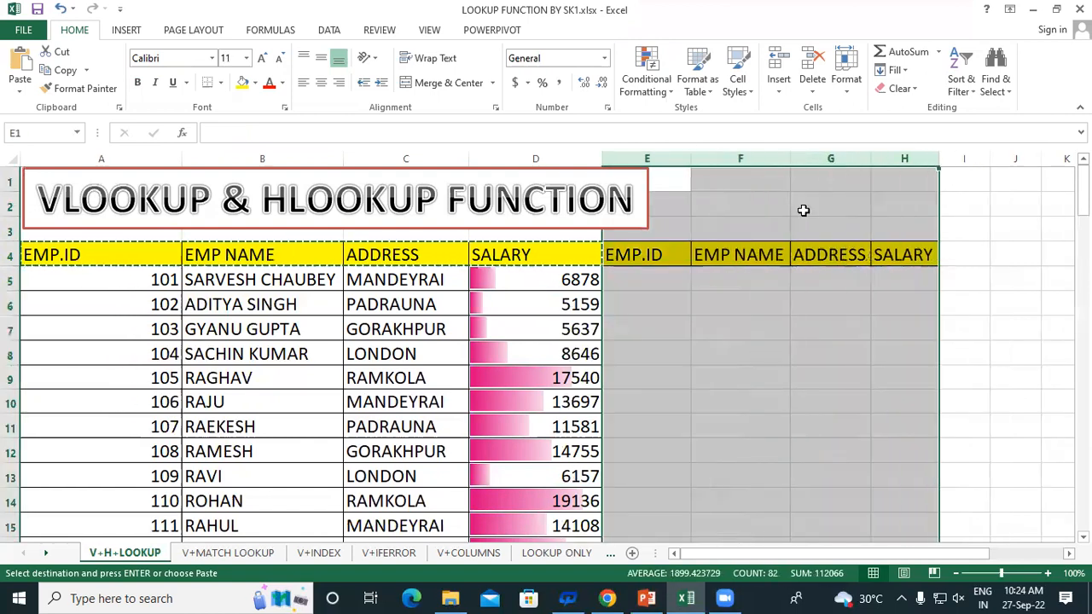
pyautogui.click(661, 279)
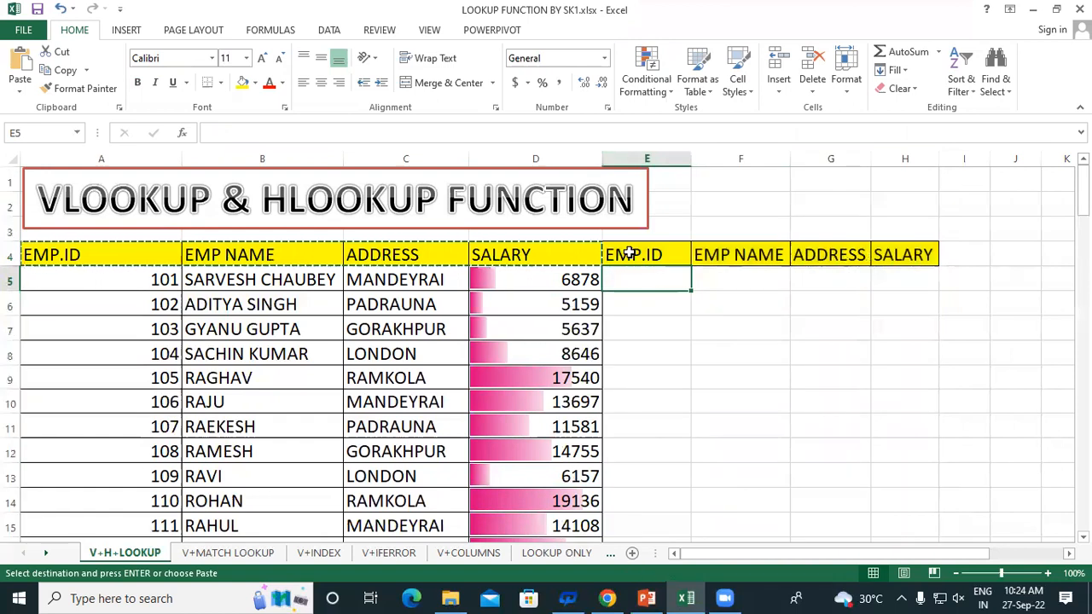
pyautogui.click(673, 333)
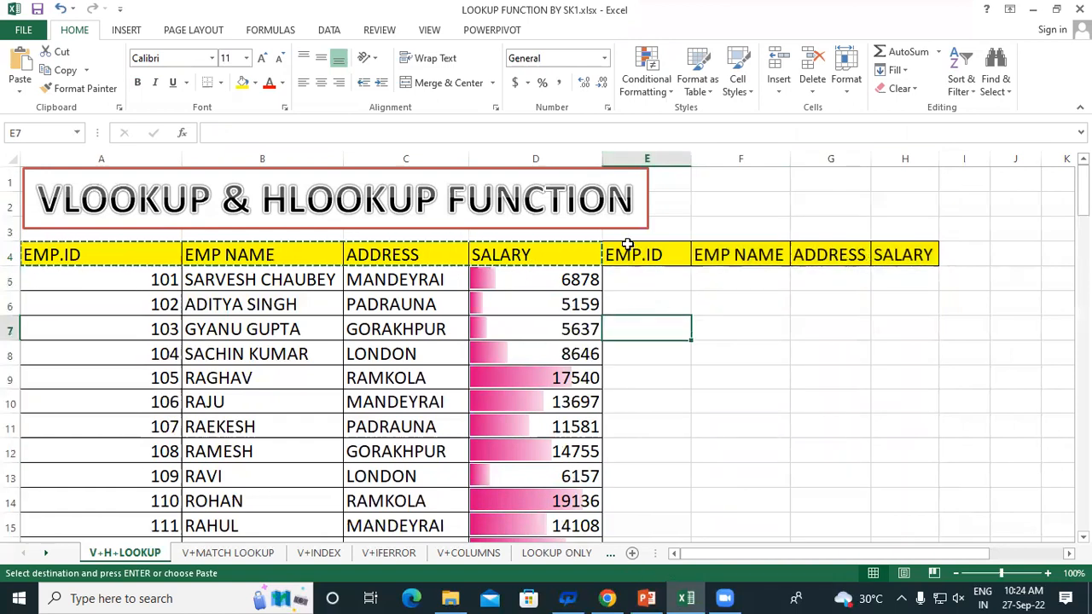
pyautogui.click(639, 281)
pyautogui.click(749, 282)
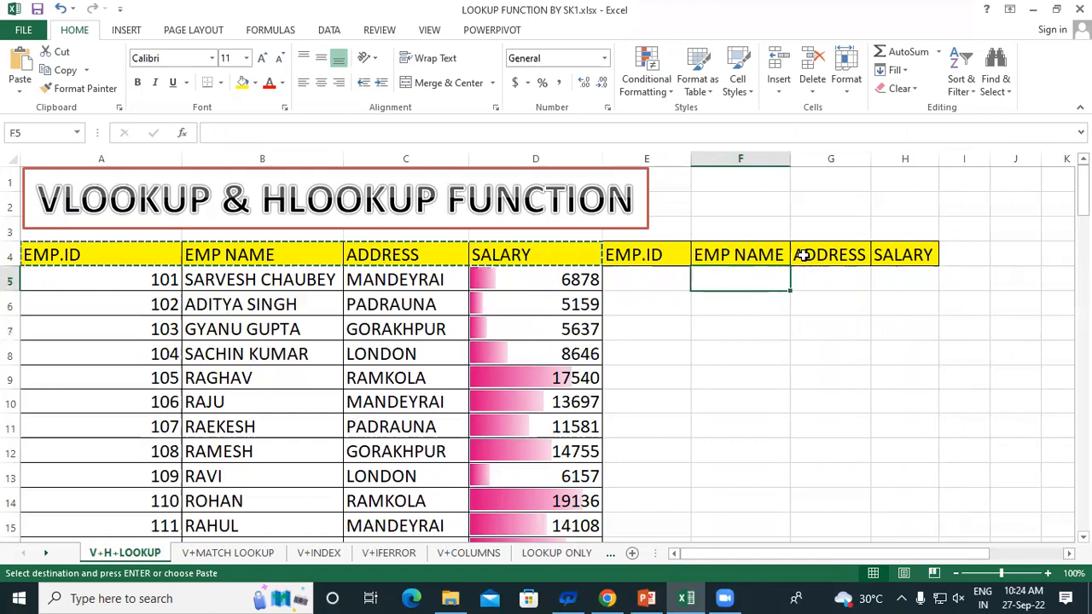
pyautogui.click(824, 281)
pyautogui.click(913, 277)
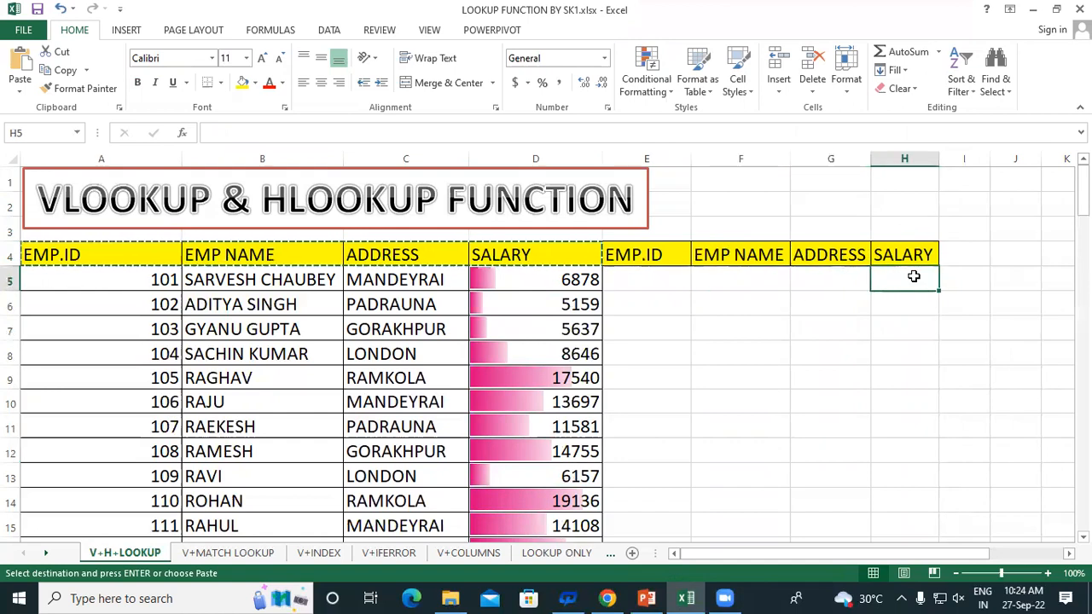
# - Copy the first employee ID from A5 into E5 under the lookup area's EMP.ID header
pyautogui.click(129, 282)
pyautogui.rightClick(128, 282)
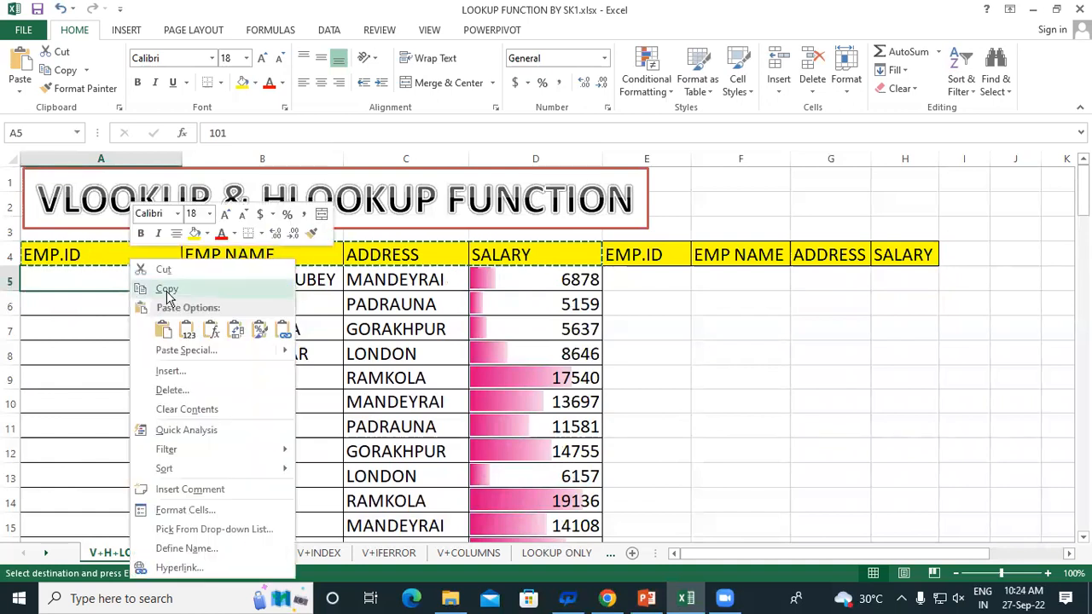
pyautogui.click(158, 288)
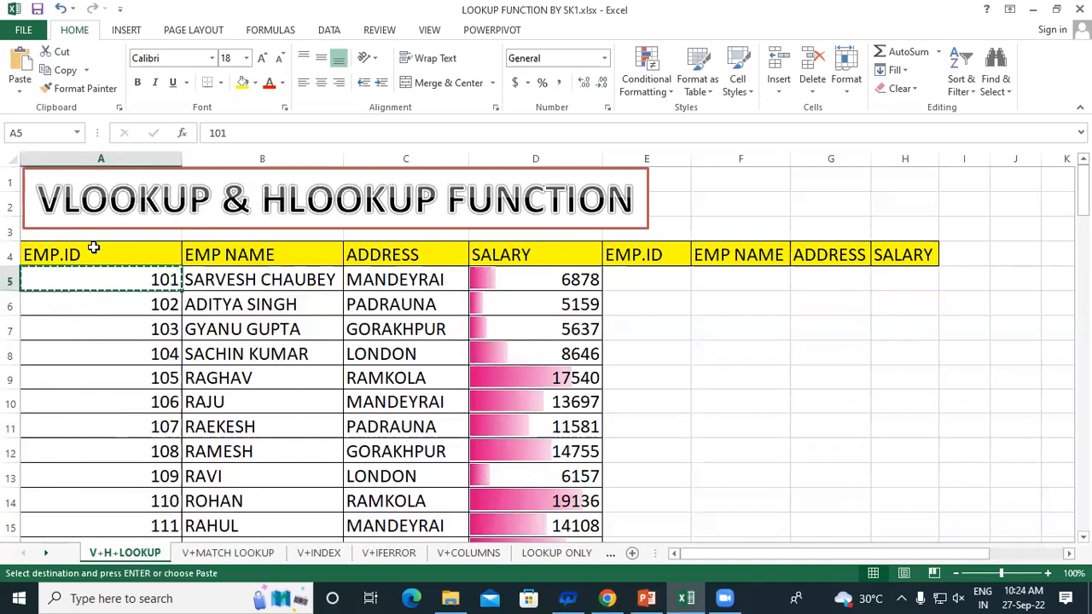
pyautogui.rightClick(637, 284)
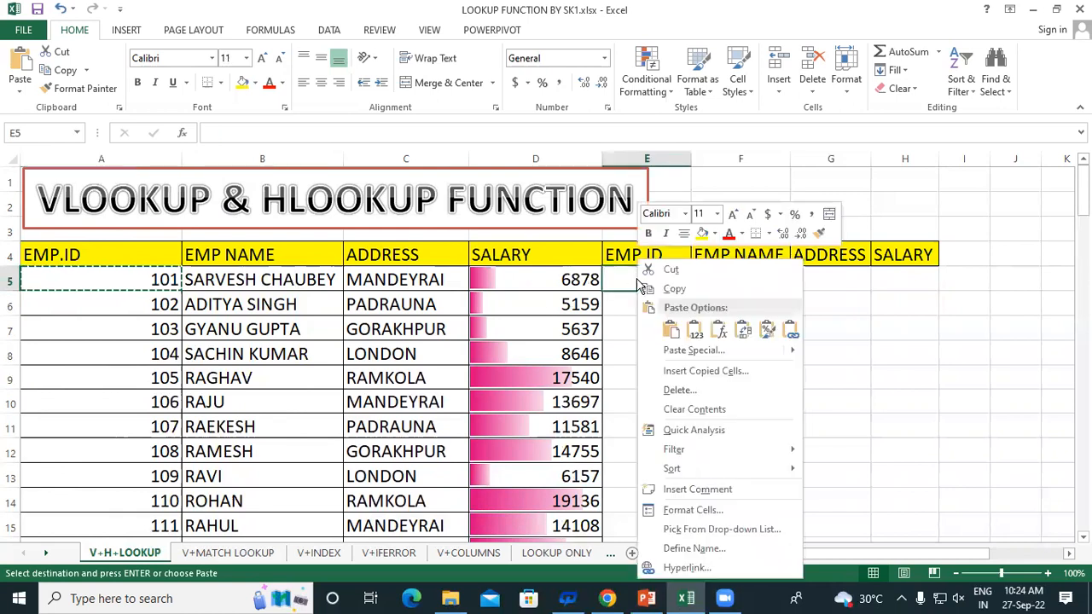
pyautogui.click(673, 331)
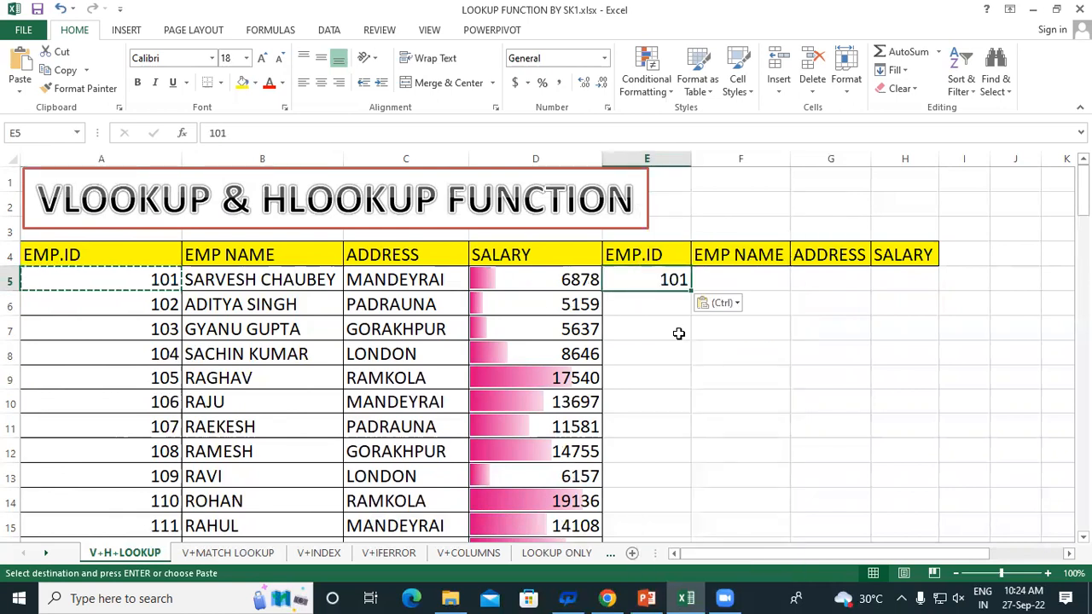
# - Apply All Borders to the lookup area in E4:H5
pyautogui.moveTo(673, 254); pyautogui.dragTo(894, 271)
pyautogui.click(220, 82)
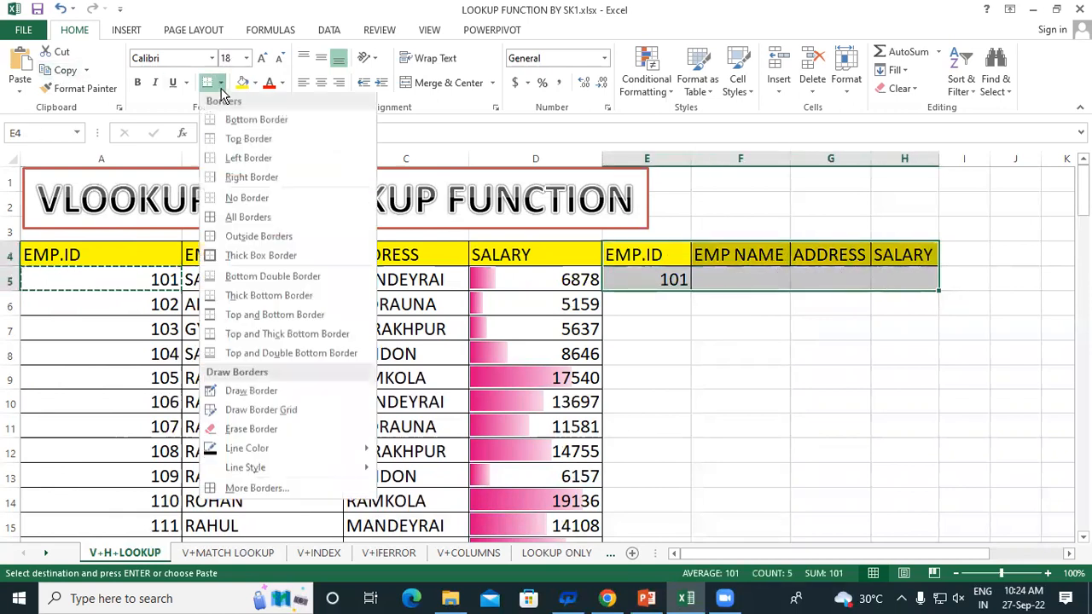
pyautogui.click(248, 218)
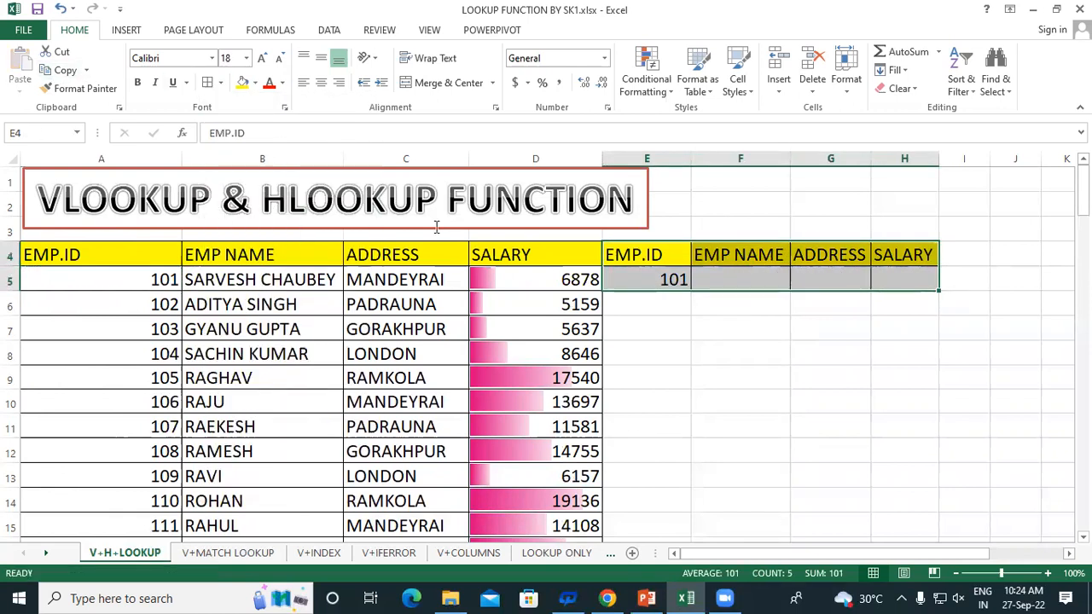
pyautogui.click(730, 273)
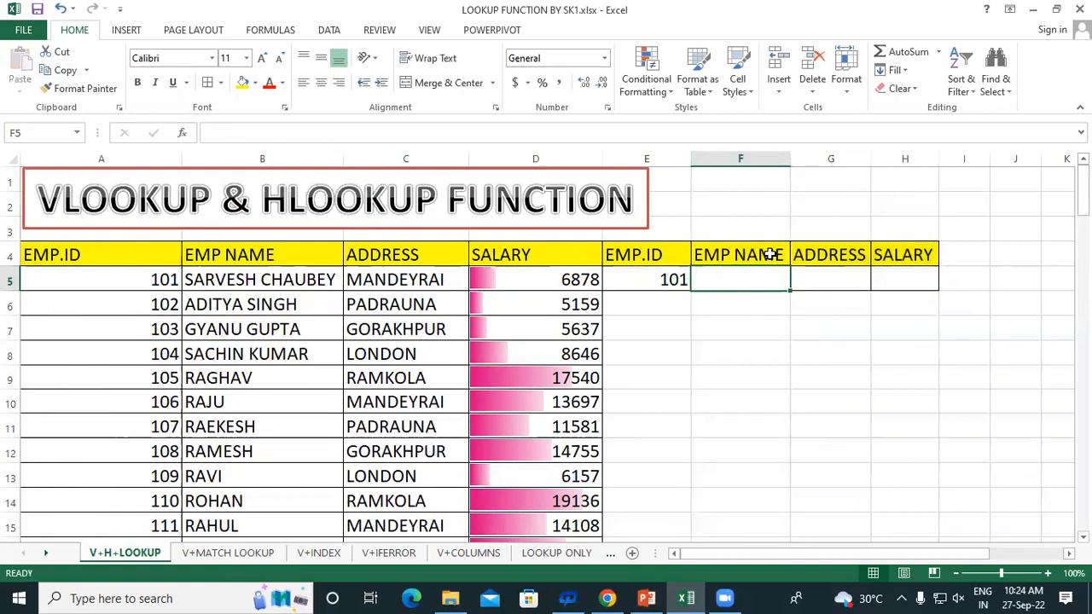
pyautogui.click(764, 345)
pyautogui.click(731, 254)
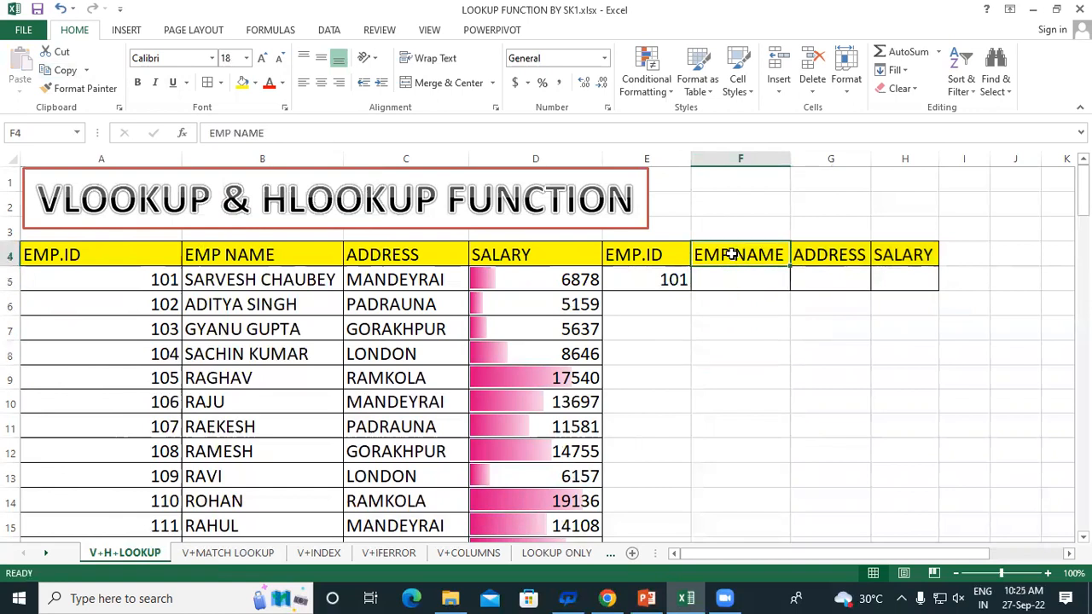
pyautogui.click(657, 277)
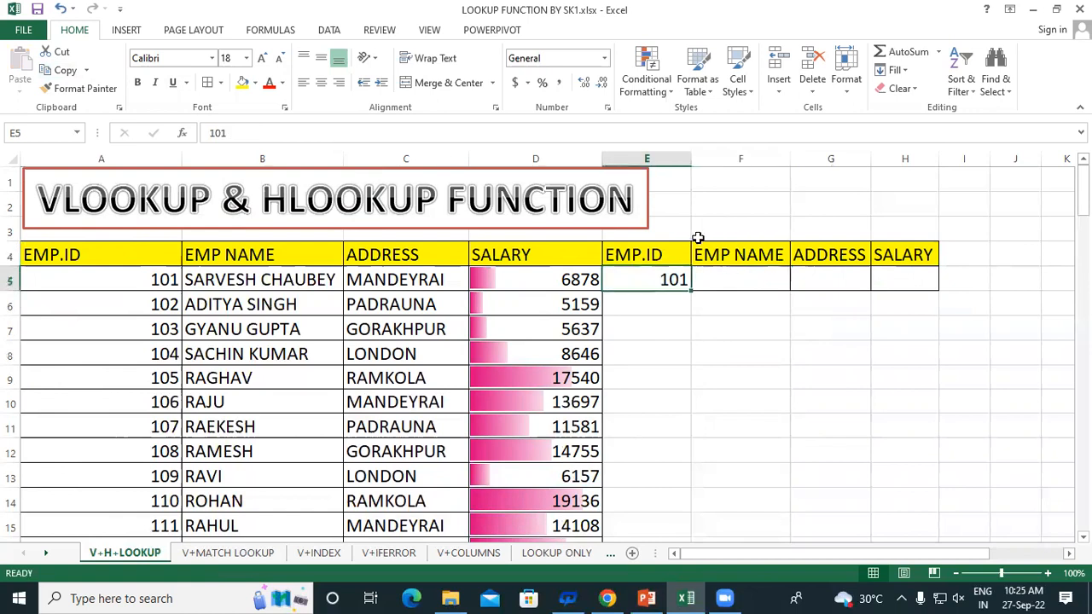
pyautogui.click(724, 276)
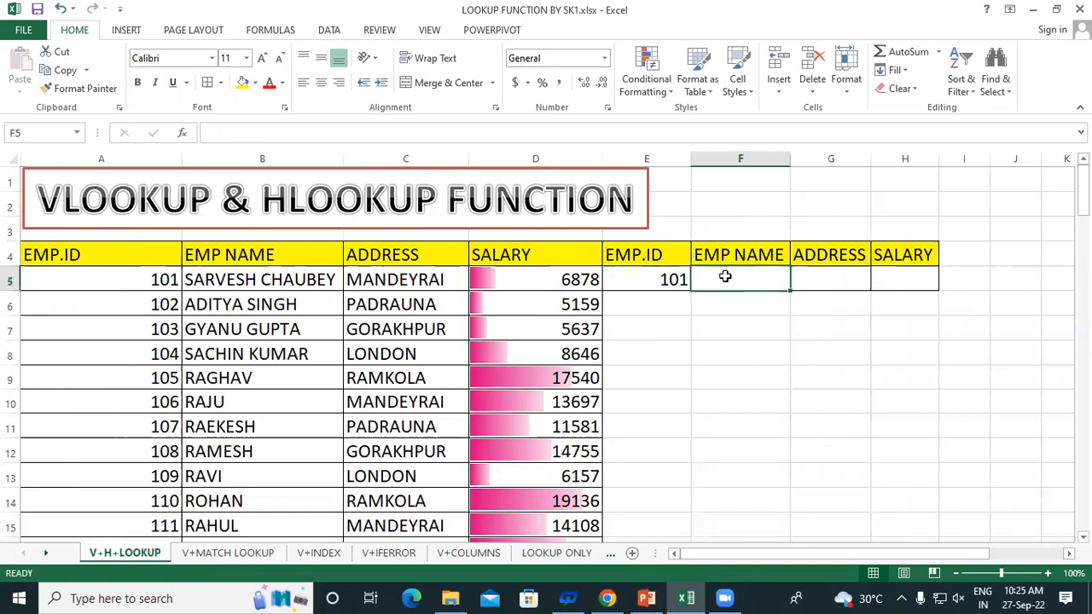
pyautogui.click(831, 277)
pyautogui.click(908, 269)
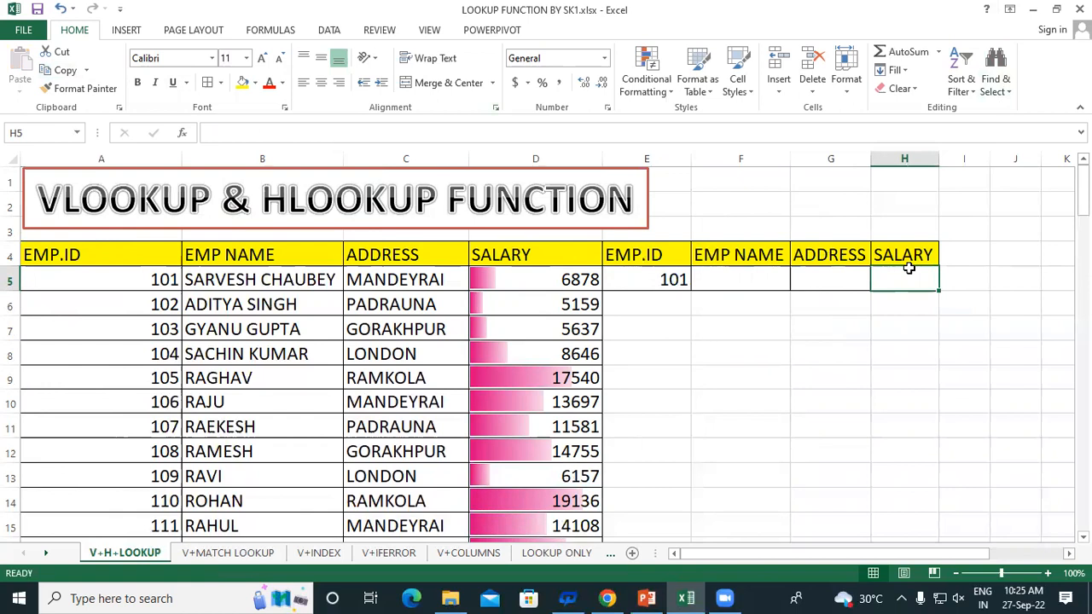
# - Begin a VLOOKUP formula in F5 with E5 as the lookup value and A4:D24 as the table array
pyautogui.click(734, 271)
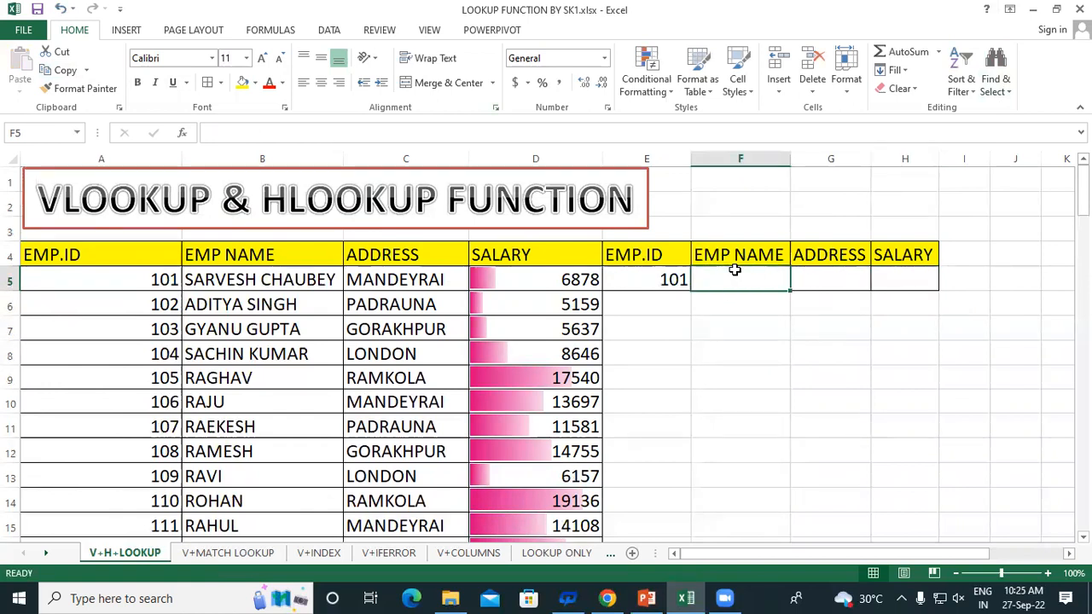
pyautogui.write('=')
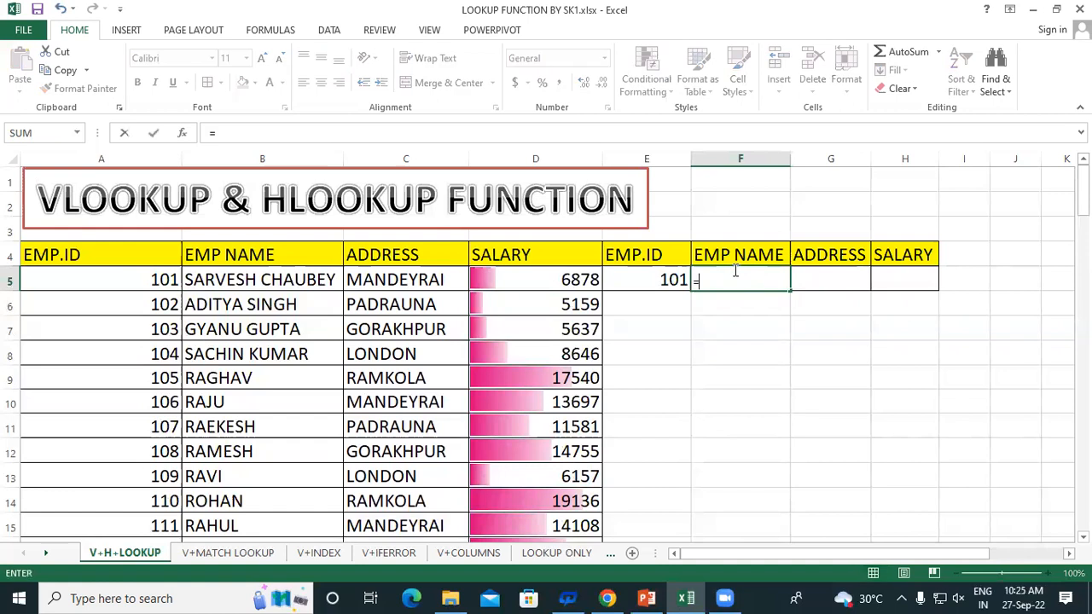
pyautogui.write('vl')
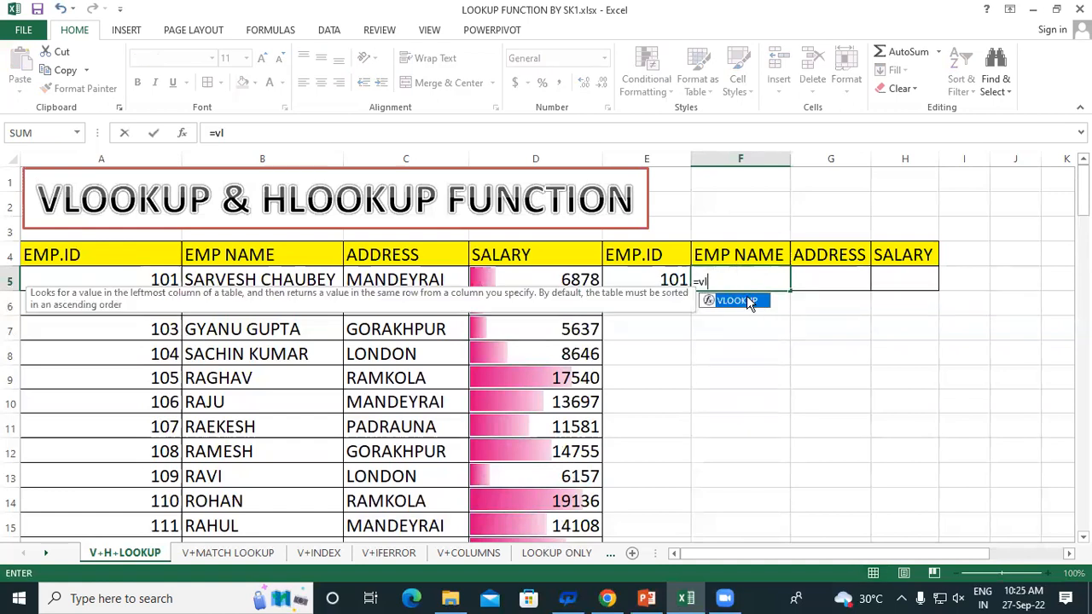
pyautogui.doubleClick(746, 299)
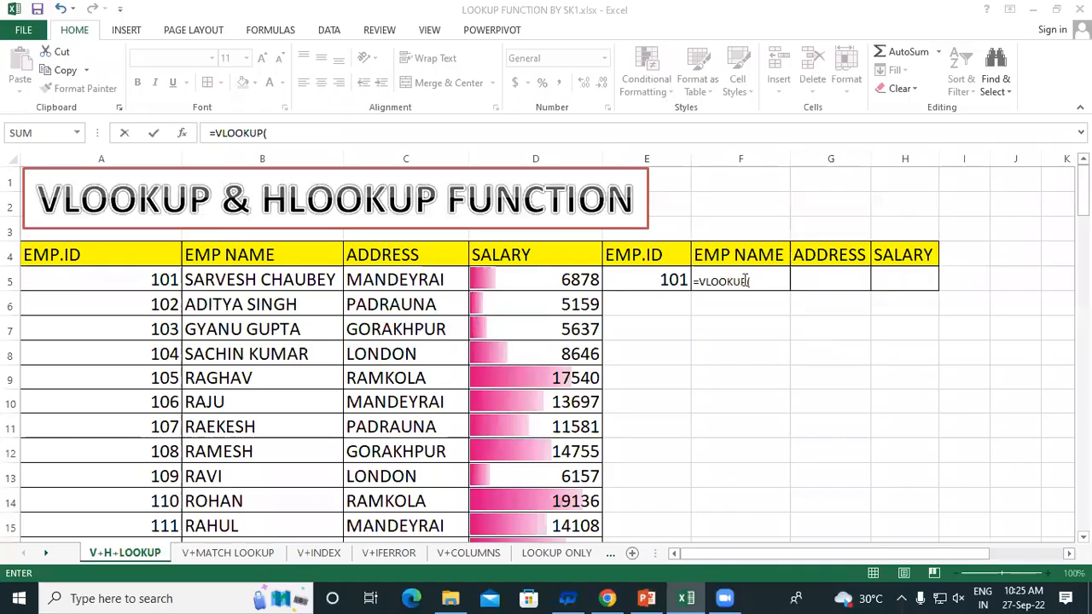
pyautogui.click(754, 280)
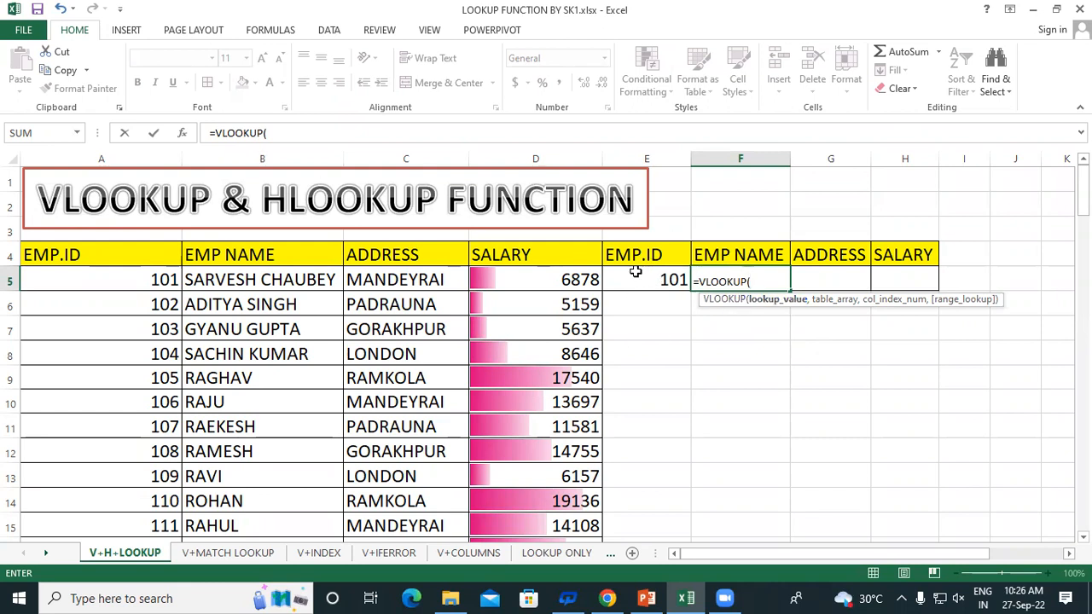
pyautogui.click(664, 280)
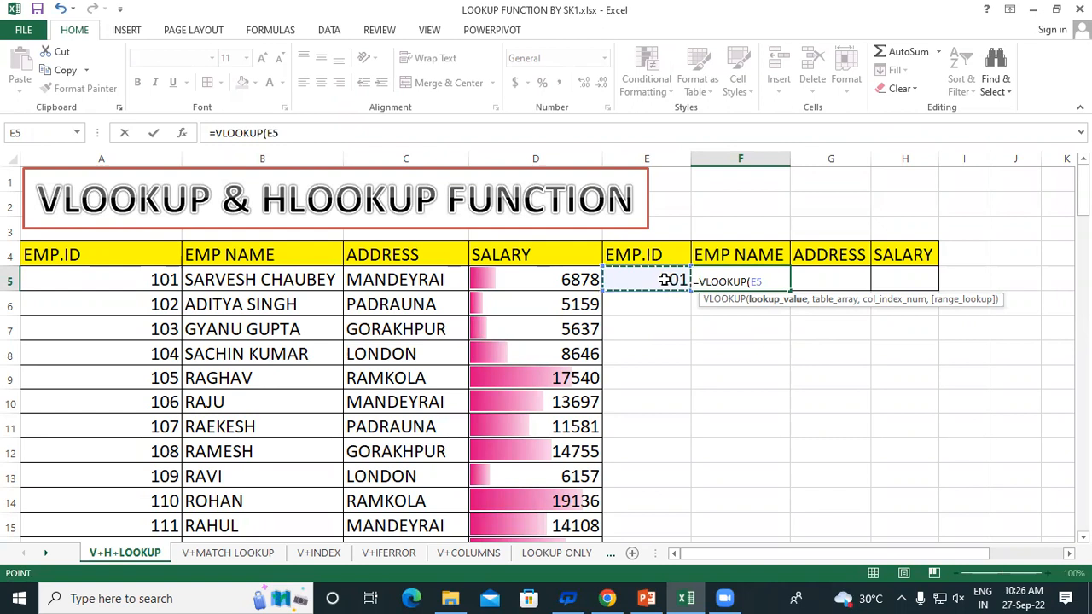
pyautogui.write(',')
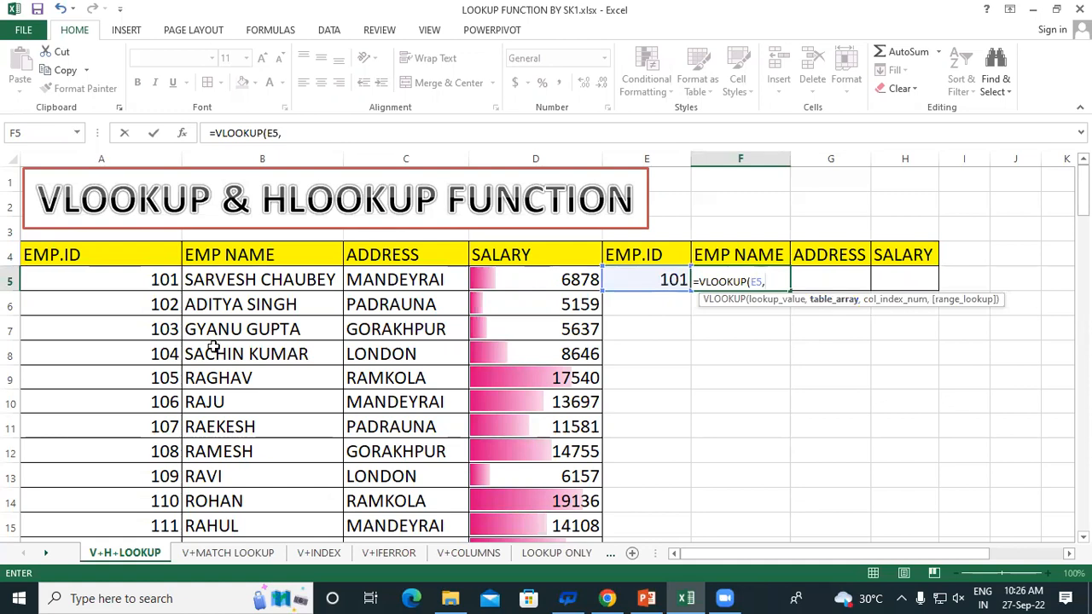
pyautogui.moveTo(111, 260); pyautogui.dragTo(563, 480)
pyautogui.scroll(3, 356, 363)
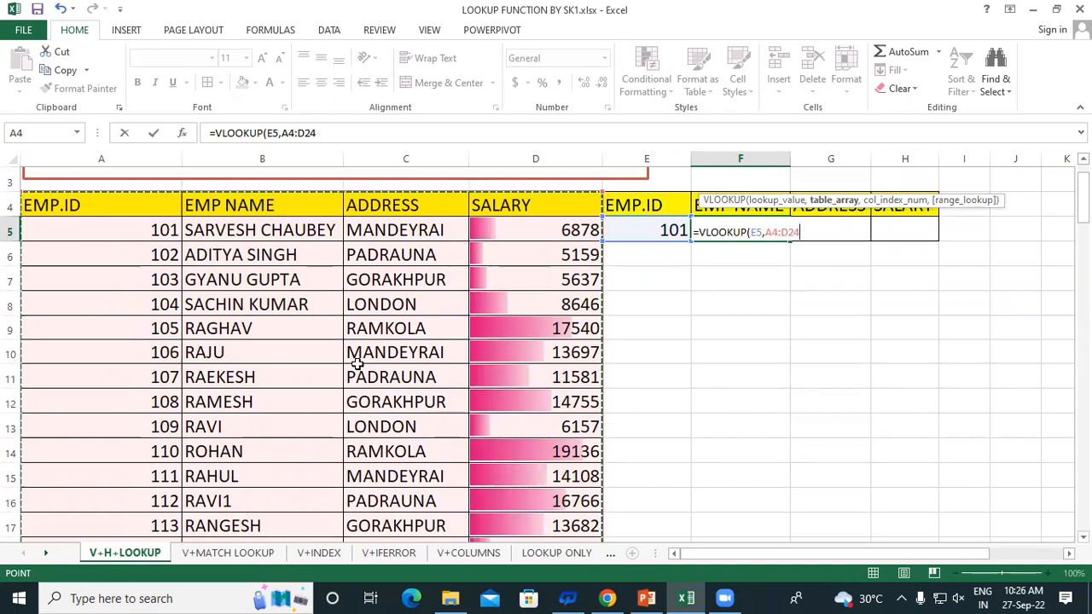
# - Complete the VLOOKUP formula in F5 with column index 2 and range lookup 0 for an exact match
pyautogui.write(',')
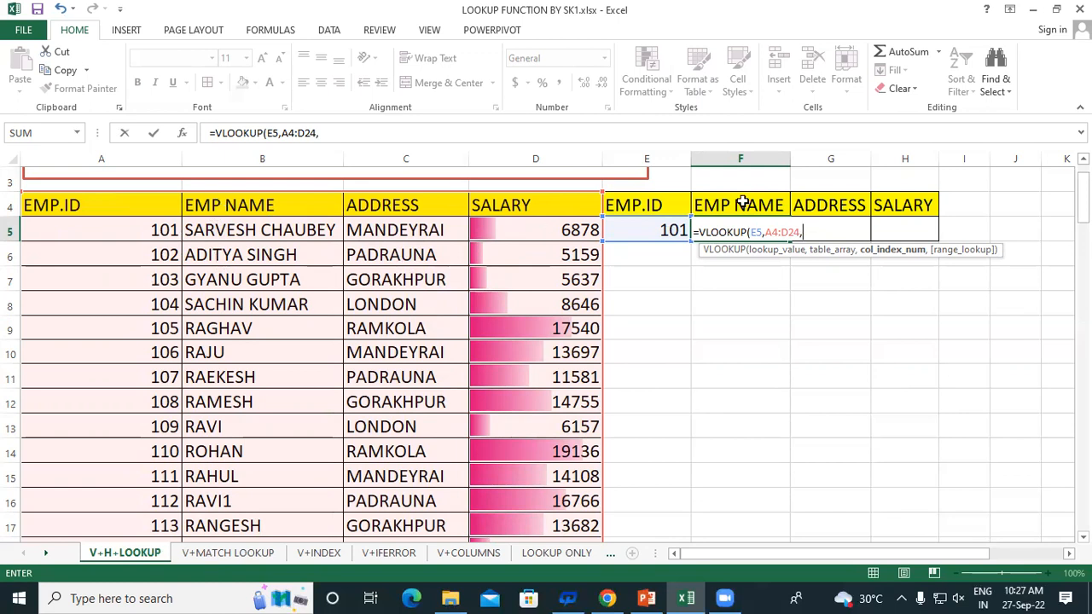
pyautogui.write('2,')
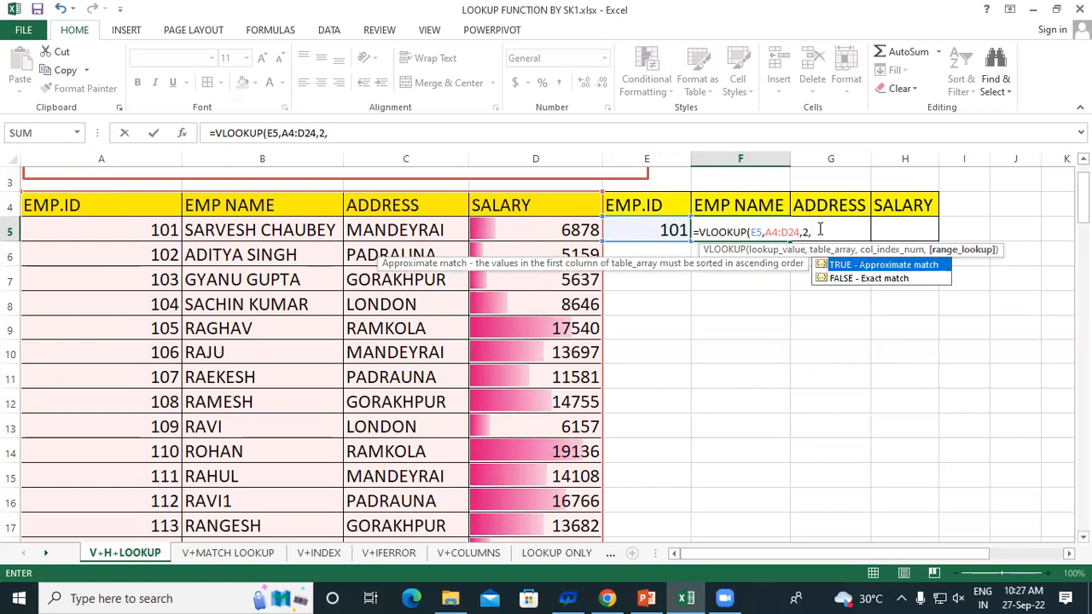
pyautogui.write('0')
pyautogui.write(')')
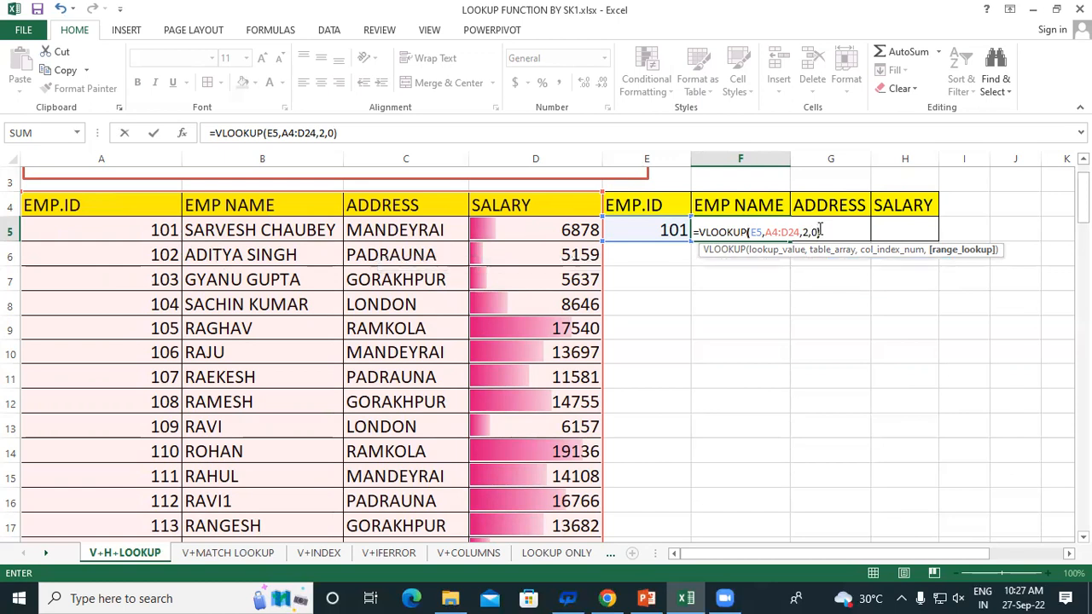
pyautogui.press('Return')
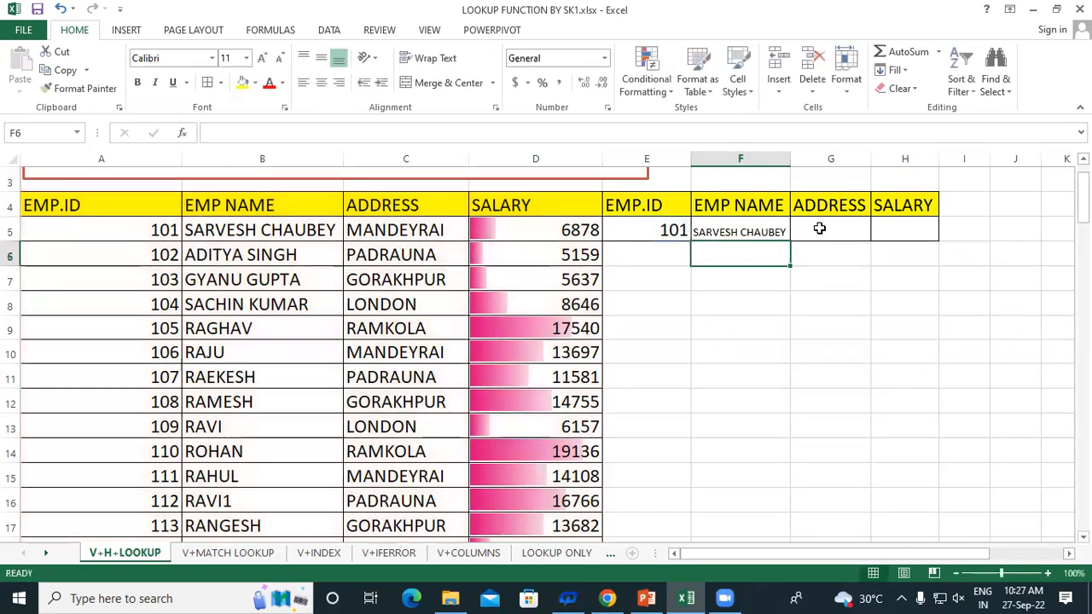
# - Test the name lookup by setting E5 to 106, and compare the returned name with row 10 of the employee table
pyautogui.click(631, 227)
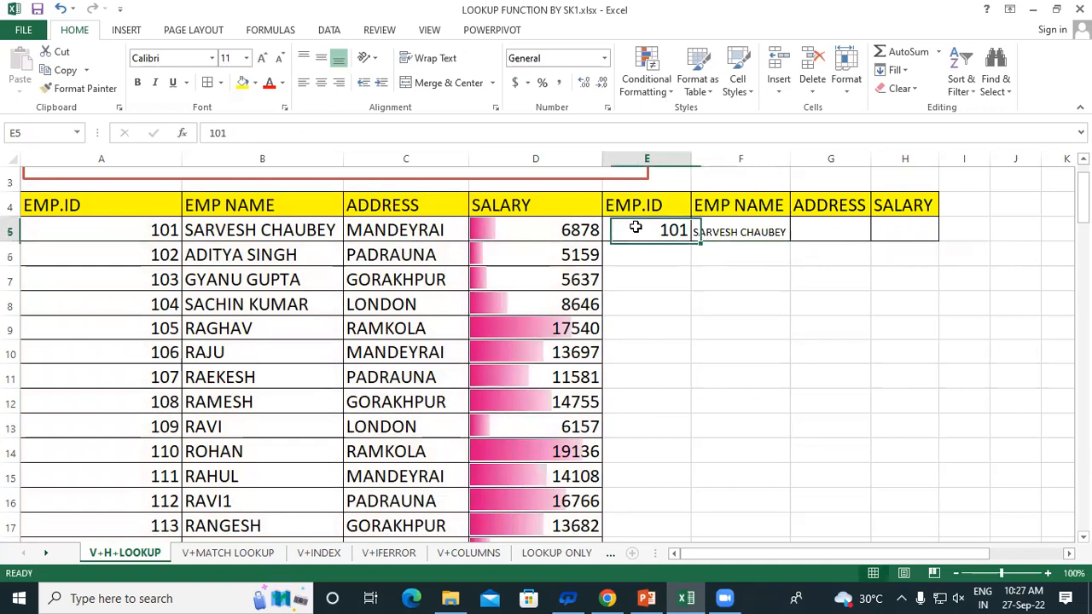
pyautogui.click(755, 230)
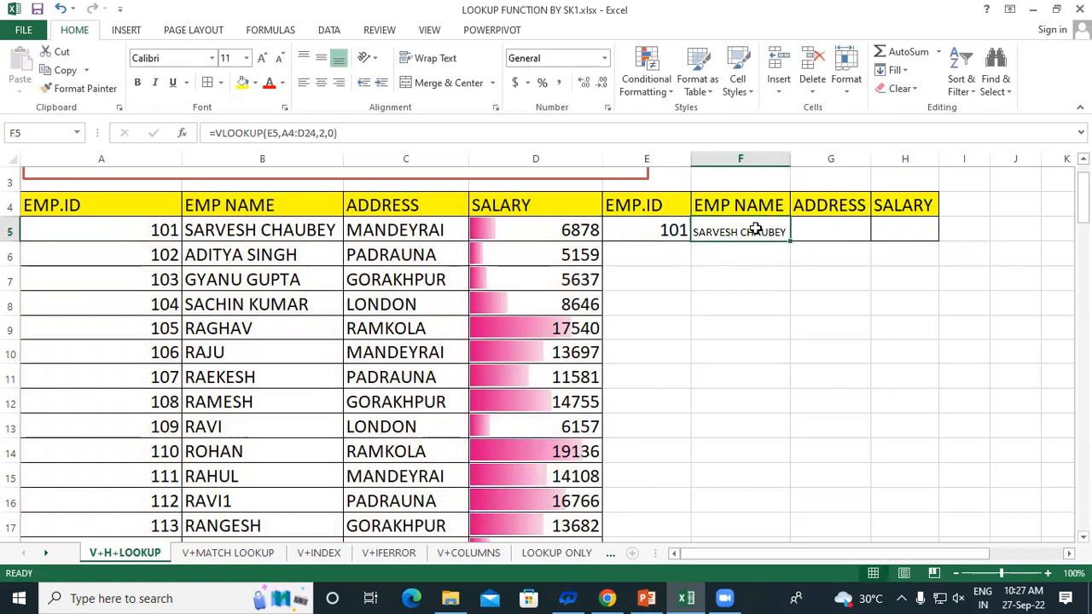
pyautogui.click(646, 230)
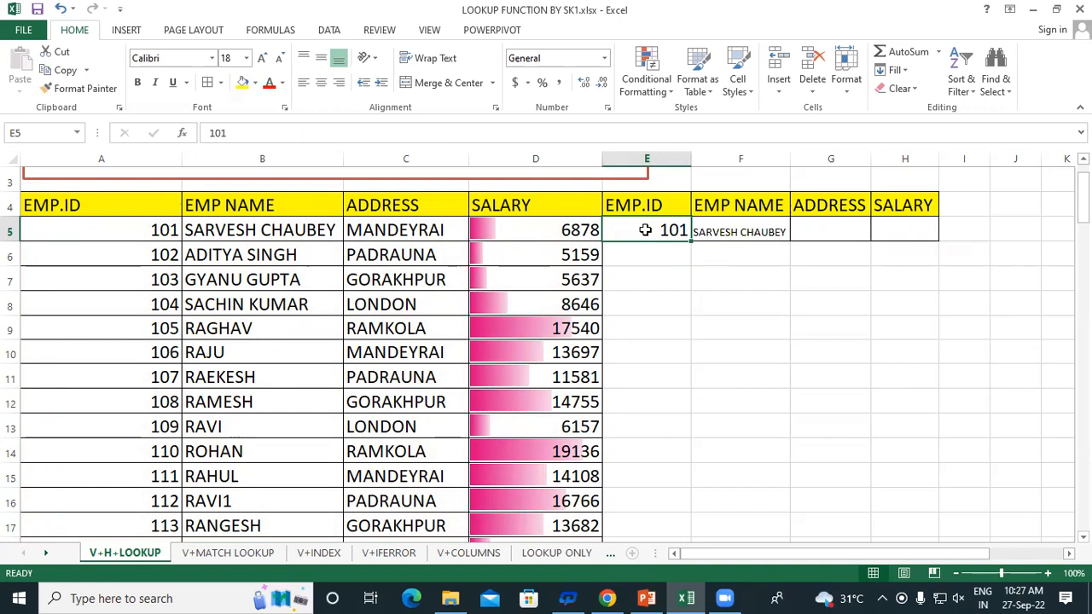
pyautogui.write('106')
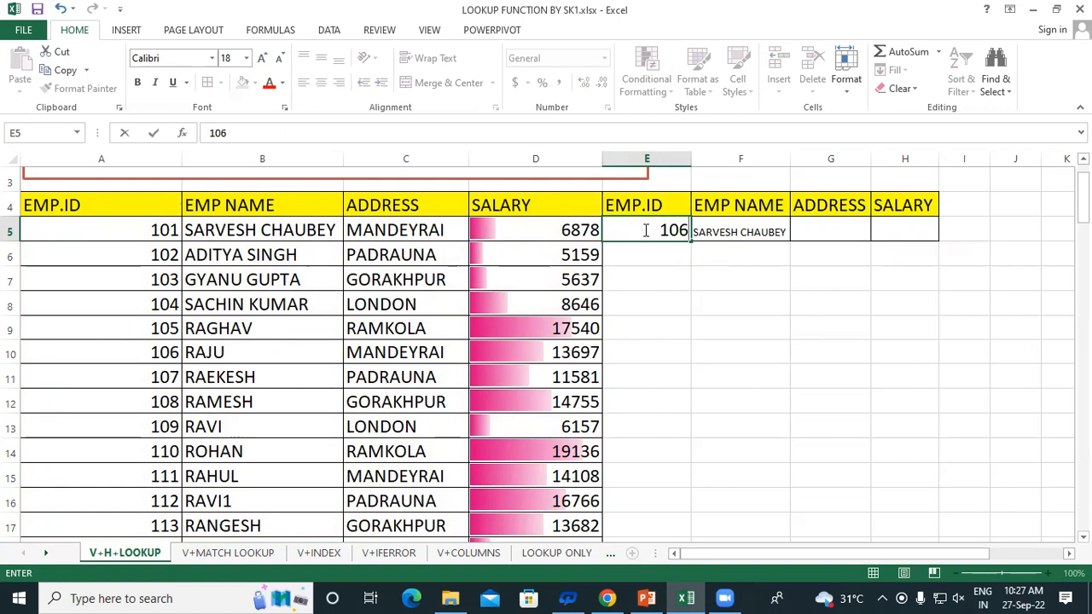
pyautogui.press('Return')
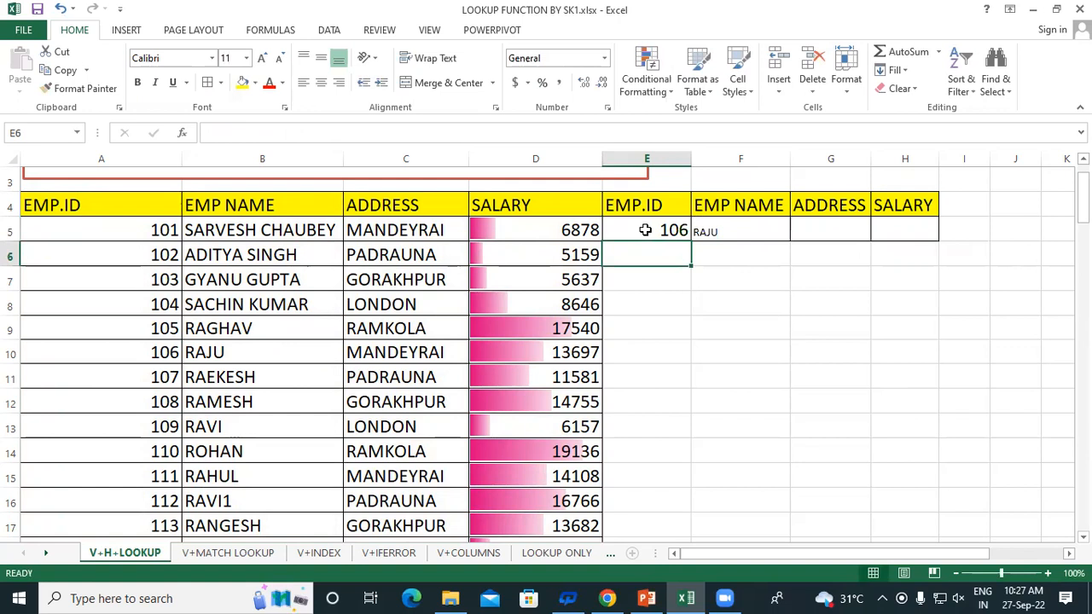
pyautogui.click(152, 353)
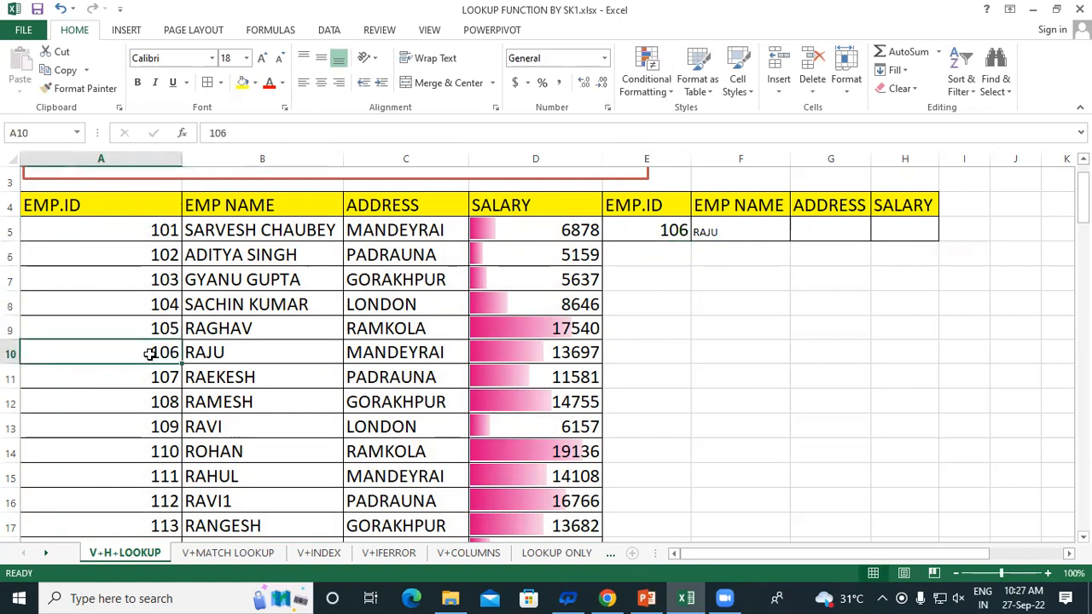
pyautogui.click(230, 347)
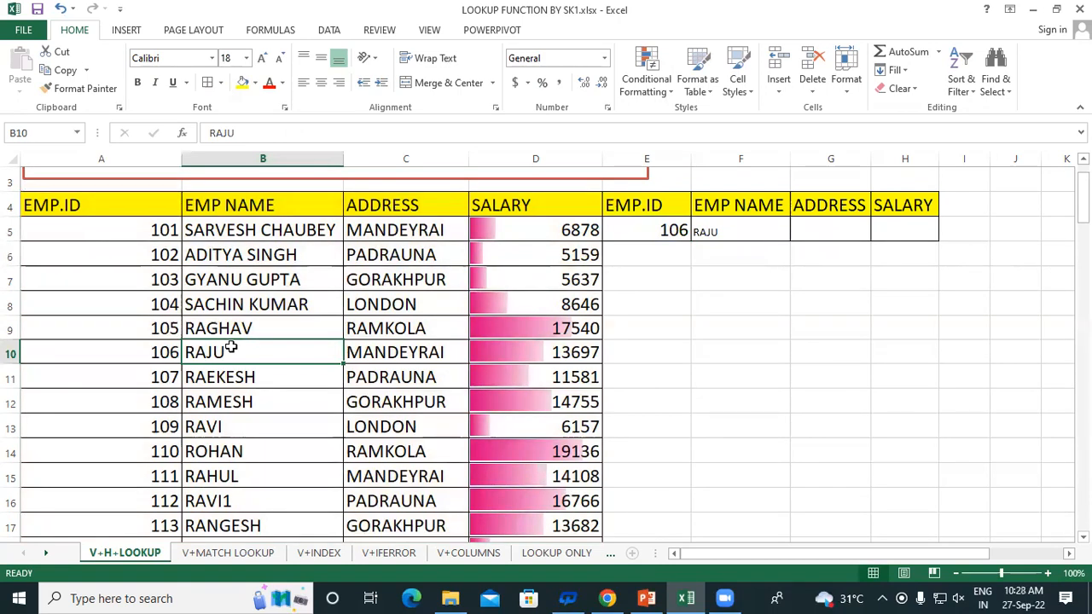
# - Set the lookup value in E5 to 113, an ID from further down the employee table
pyautogui.click(651, 230)
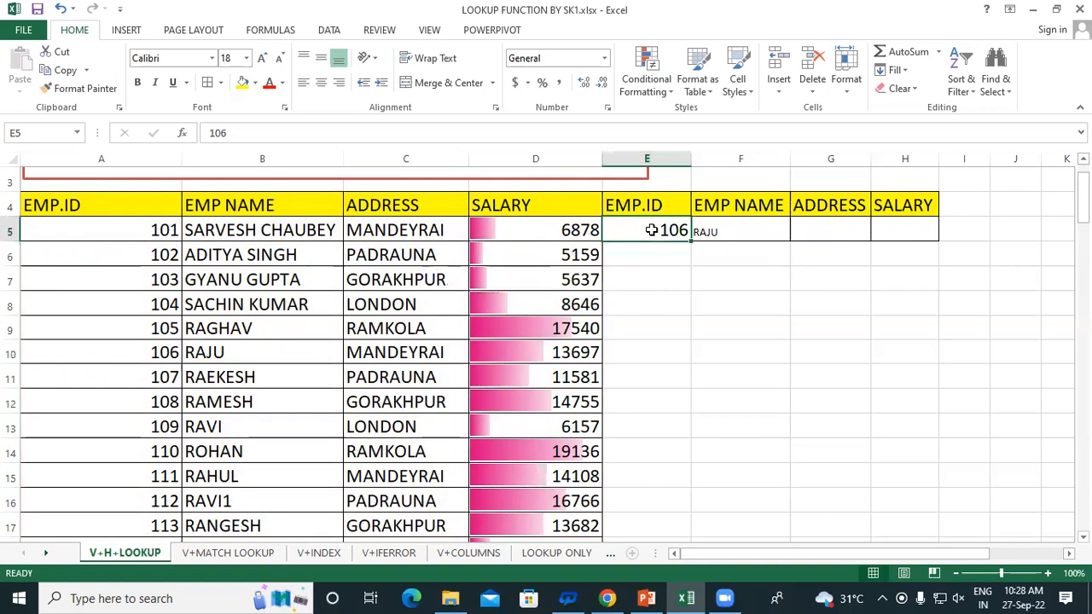
pyautogui.scroll(-1, 229, 430)
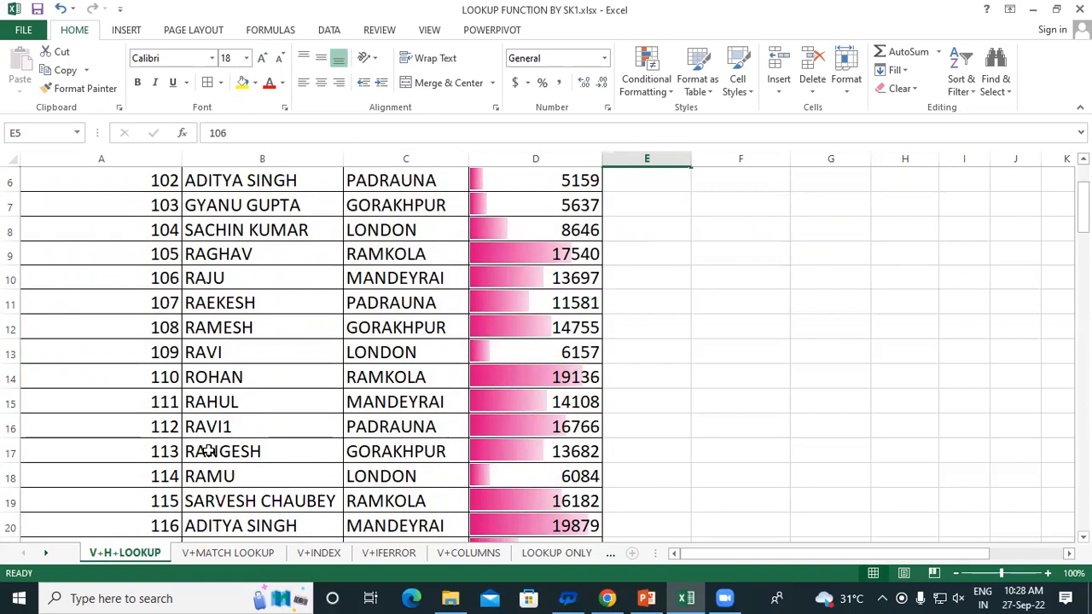
pyautogui.scroll(2, 308, 470)
pyautogui.write('113')
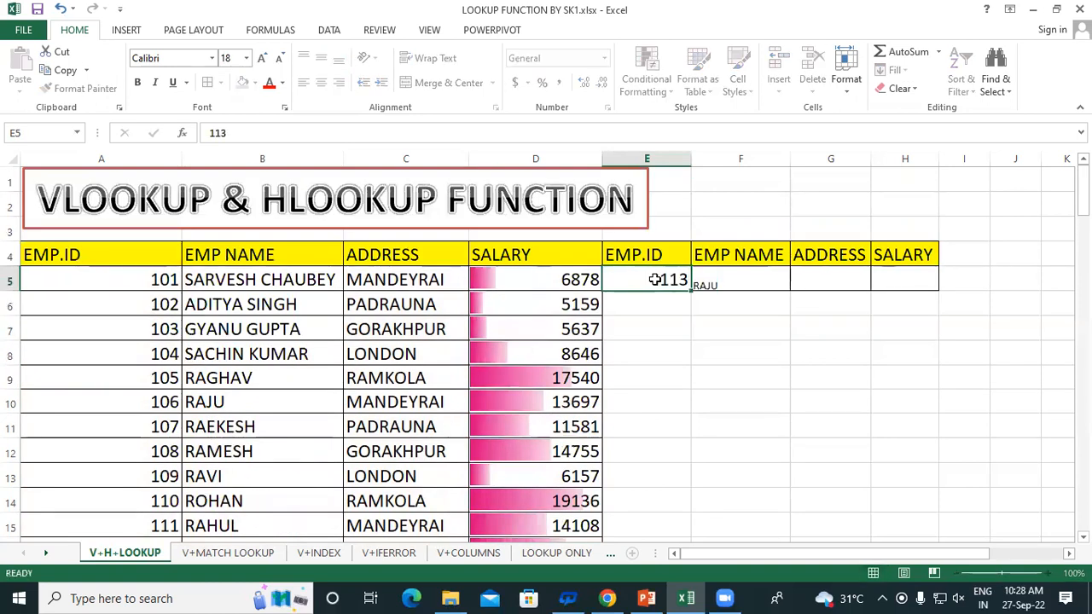
pyautogui.press('Return')
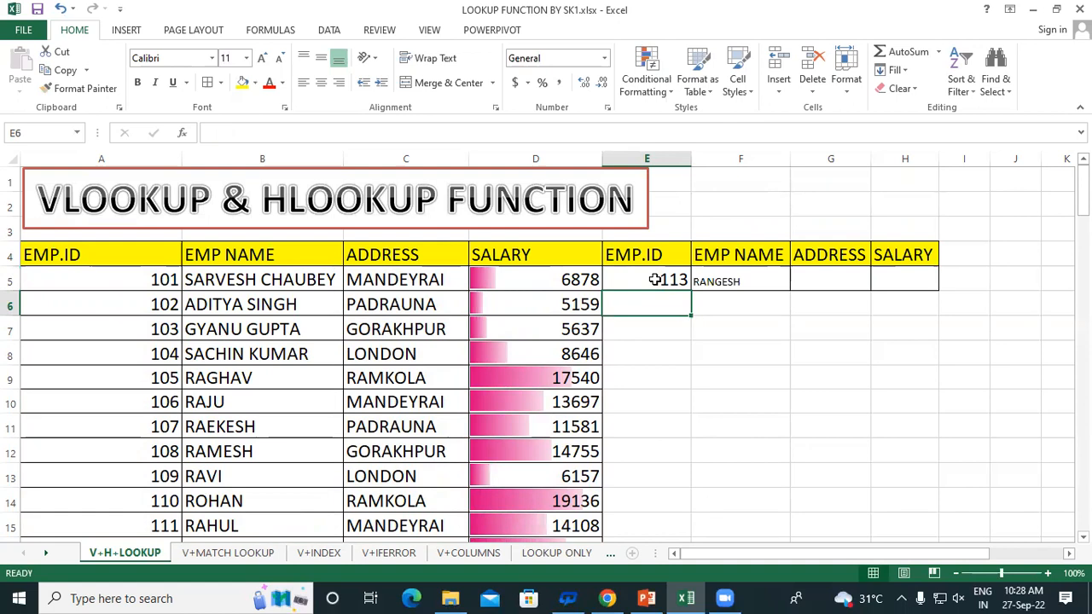
pyautogui.click(819, 281)
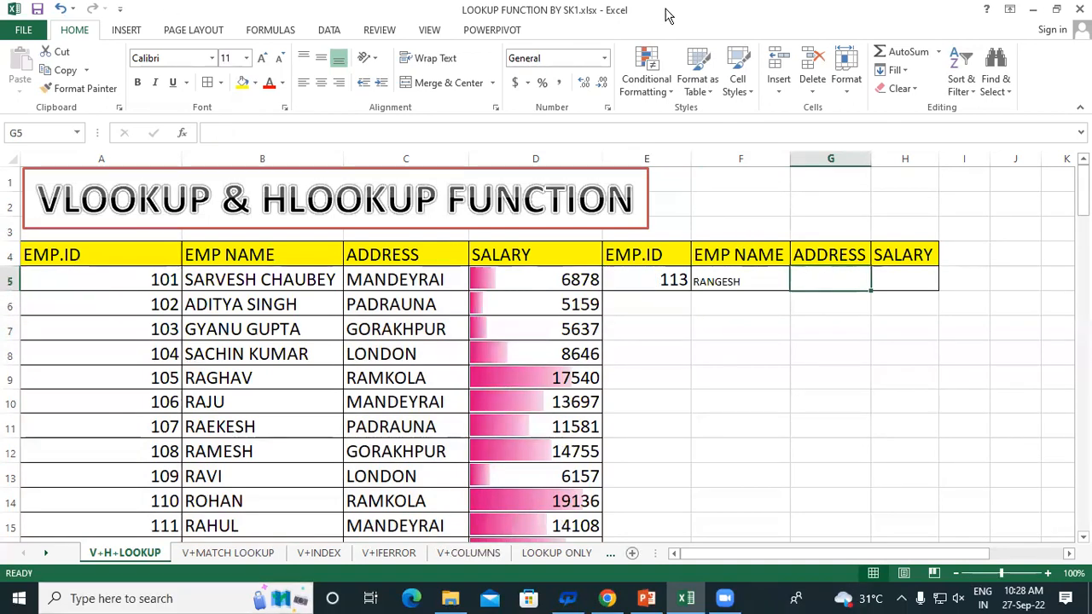
# - Begin a VLOOKUP formula in G5 with E5 as the lookup value and A4:D24 as the table array
pyautogui.click(924, 276)
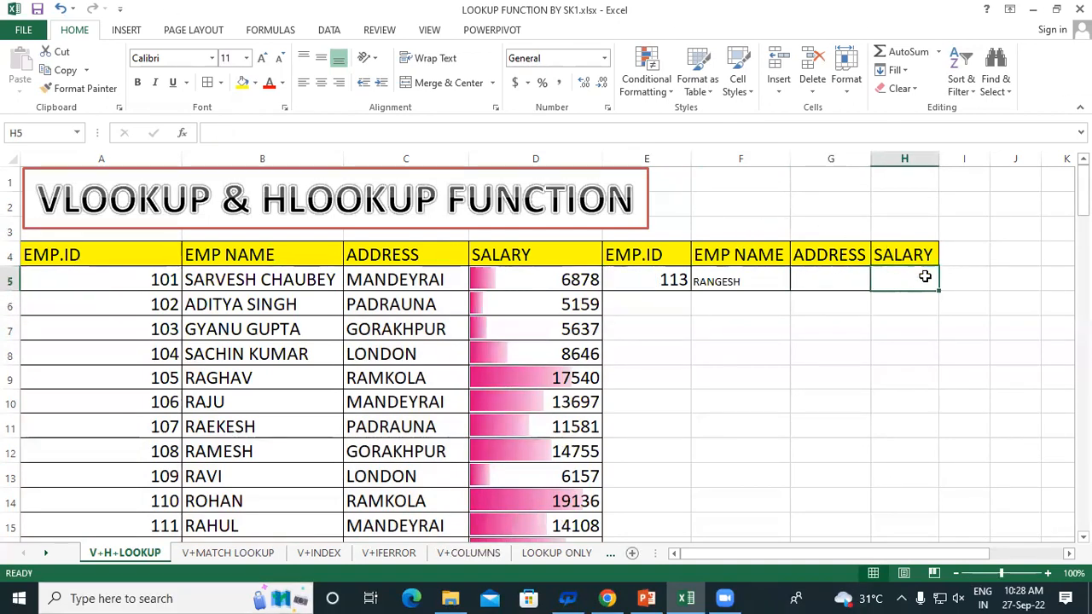
pyautogui.click(754, 281)
pyautogui.click(836, 281)
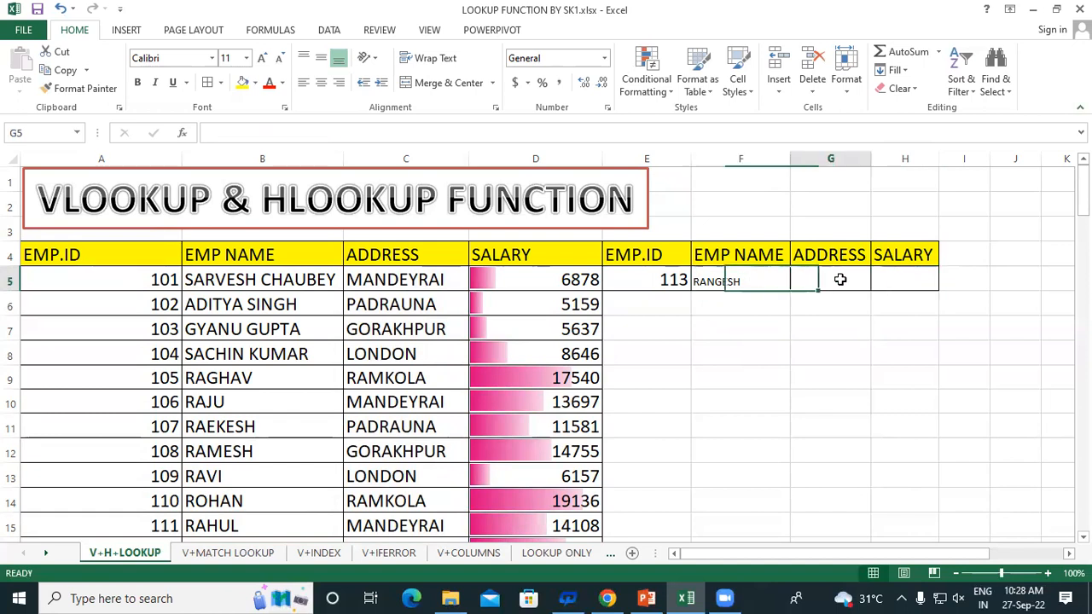
pyautogui.write('=vl')
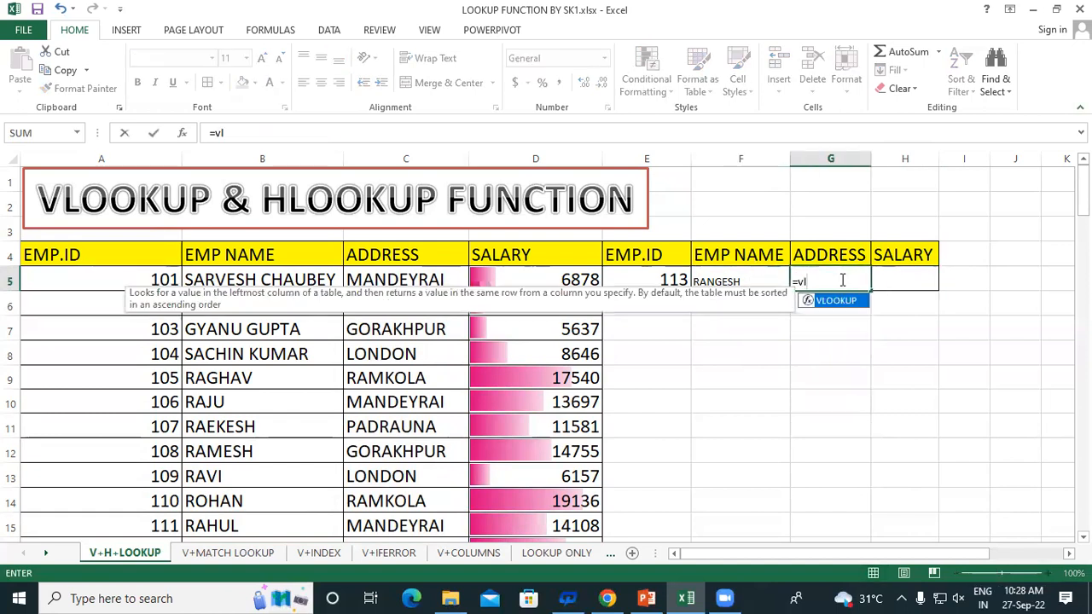
pyautogui.doubleClick(840, 303)
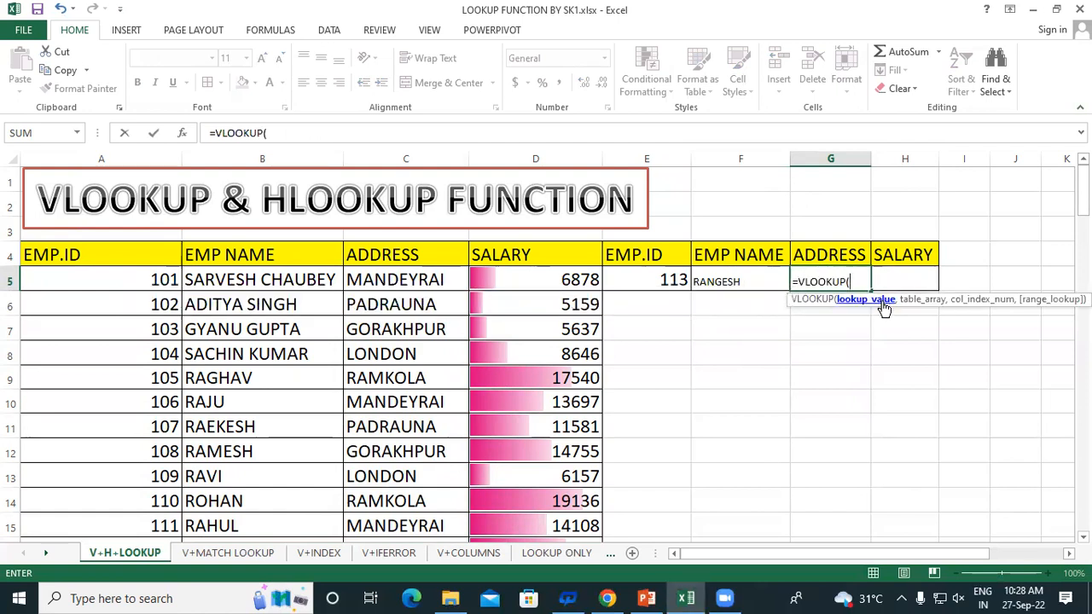
pyautogui.click(652, 277)
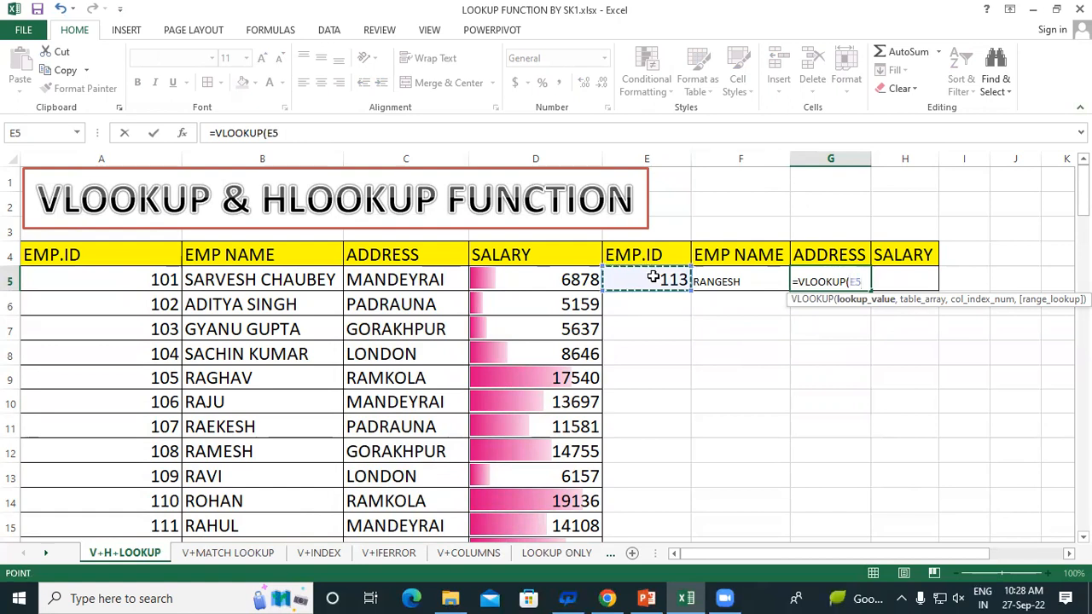
pyautogui.write(',')
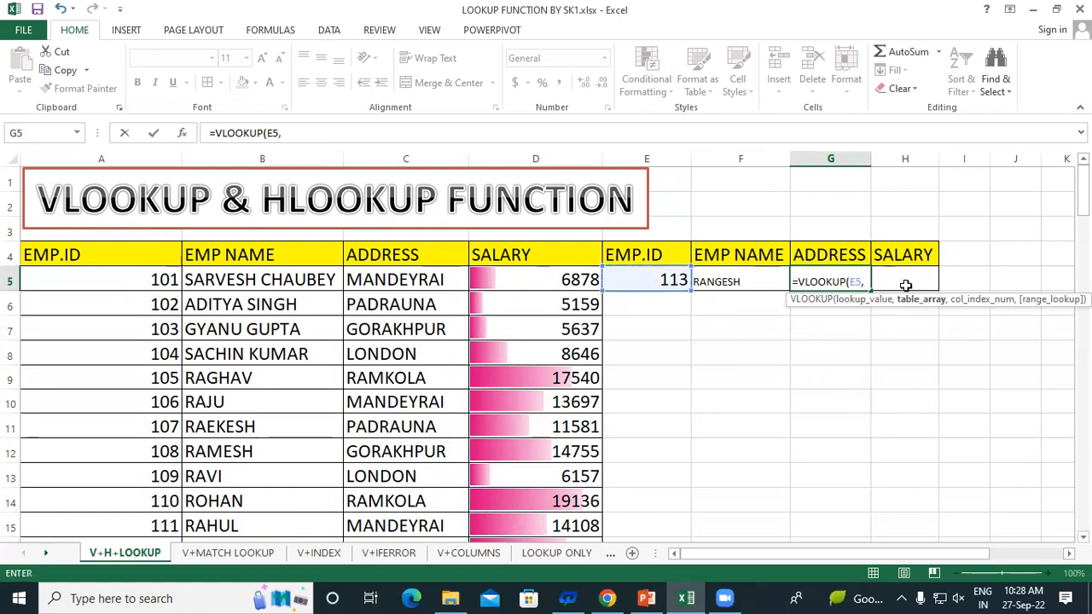
pyautogui.scroll(-1, 221, 307)
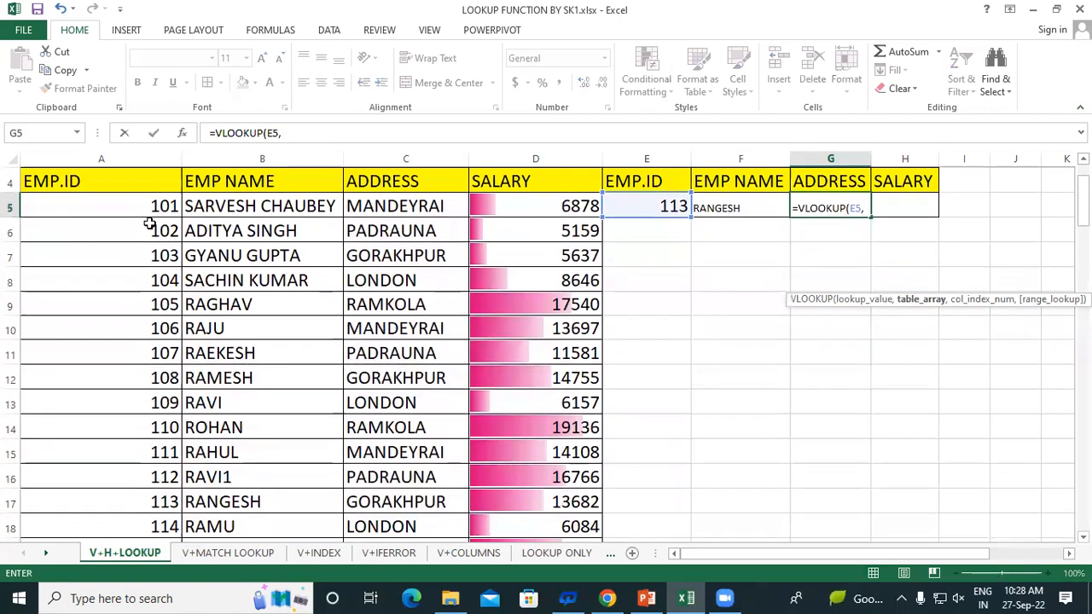
pyautogui.moveTo(105, 179); pyautogui.dragTo(568, 504)
pyautogui.scroll(2, 760, 382)
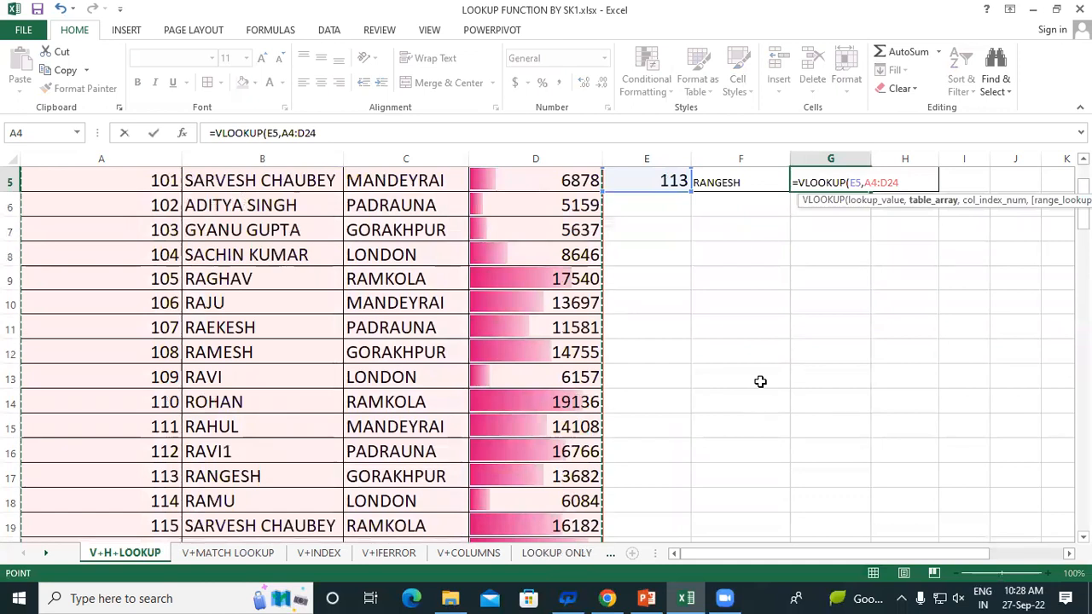
pyautogui.write(',')
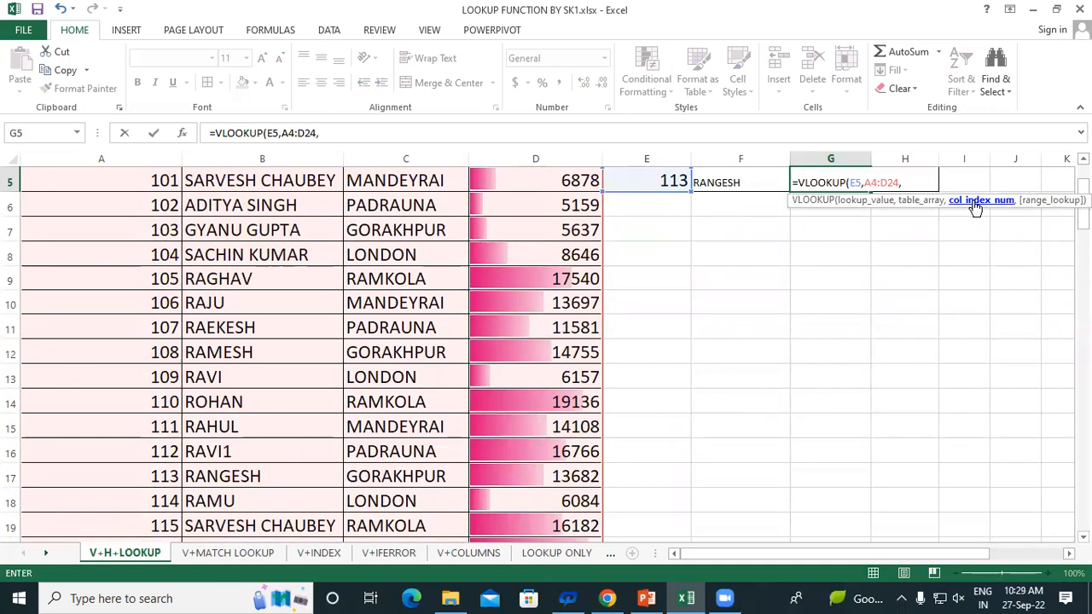
# - Complete the VLOOKUP formula in G5 with column index 3 and range lookup 0 to return the address
pyautogui.scroll(2, 702, 298)
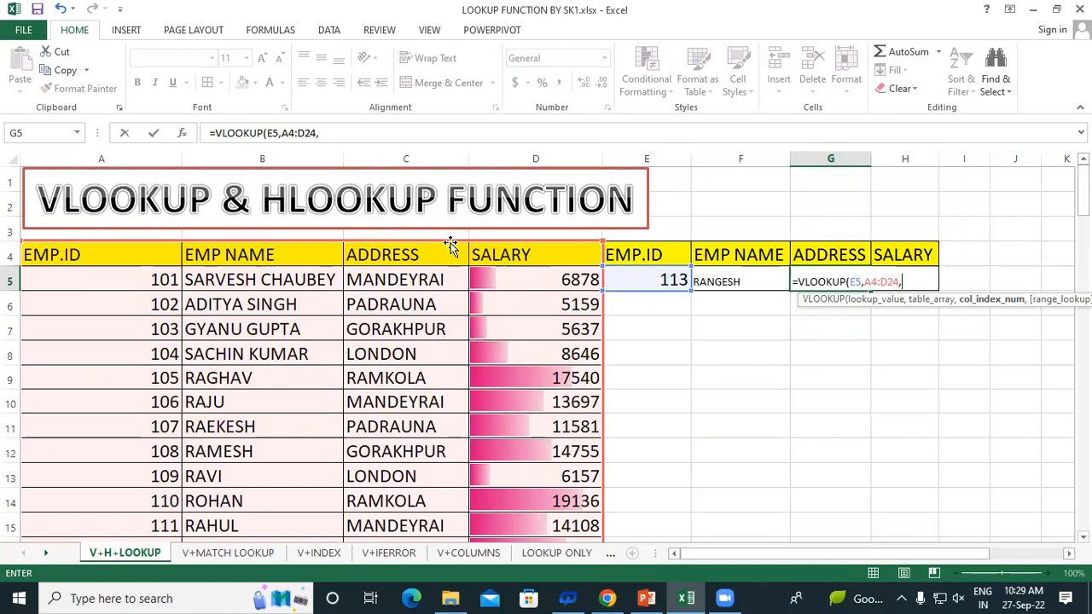
pyautogui.write('3,0')
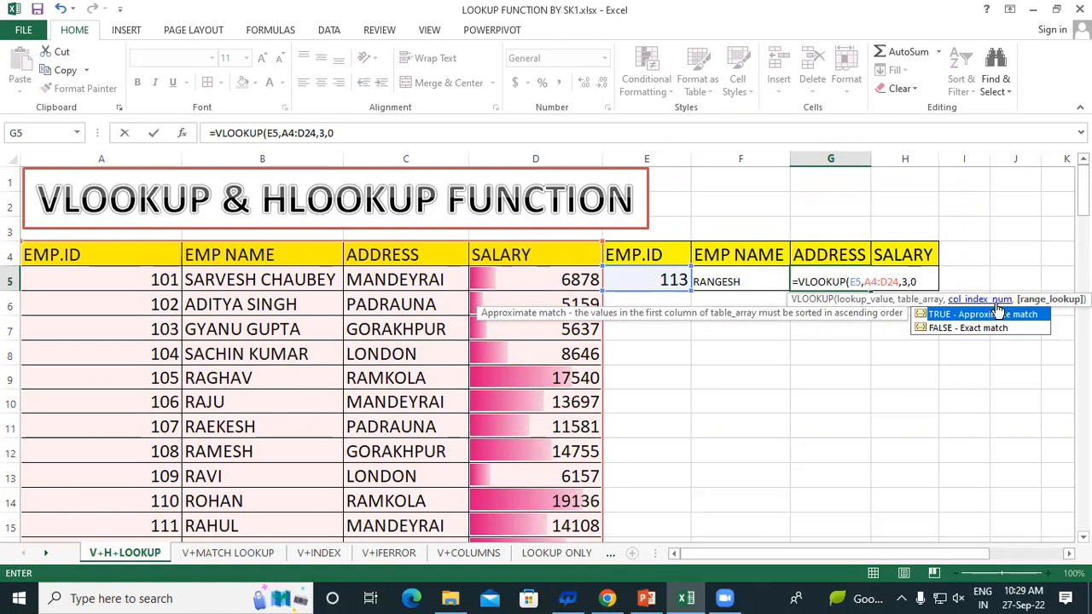
pyautogui.write(')')
pyautogui.press('Return')
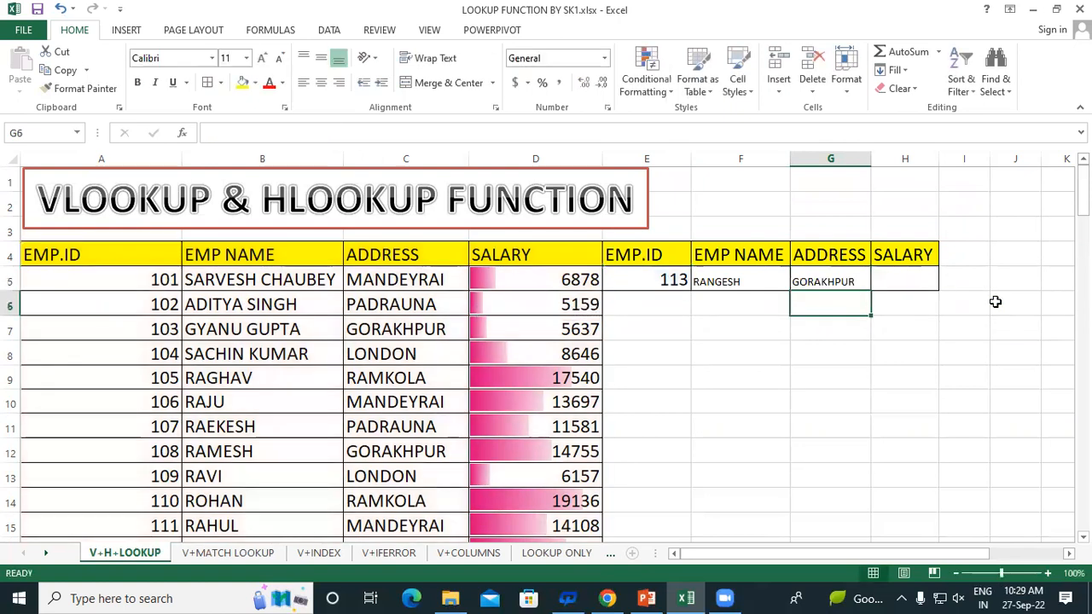
# - Compare the address returned in G5 with the address for ID 113 in row 17 of the employee table
pyautogui.click(845, 280)
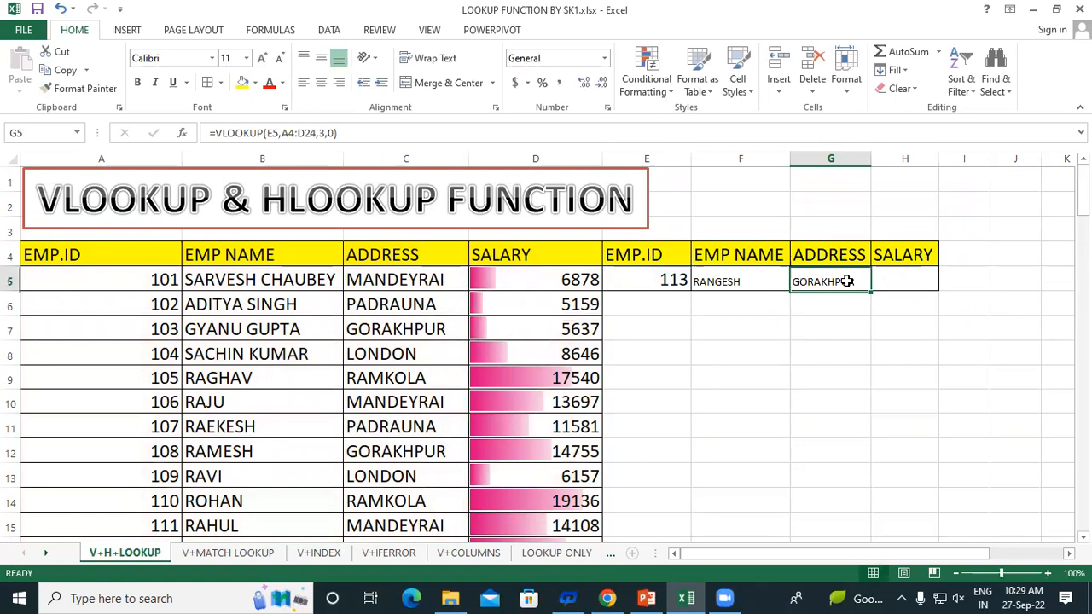
pyautogui.scroll(-1, 385, 384)
pyautogui.scroll(-2, 386, 383)
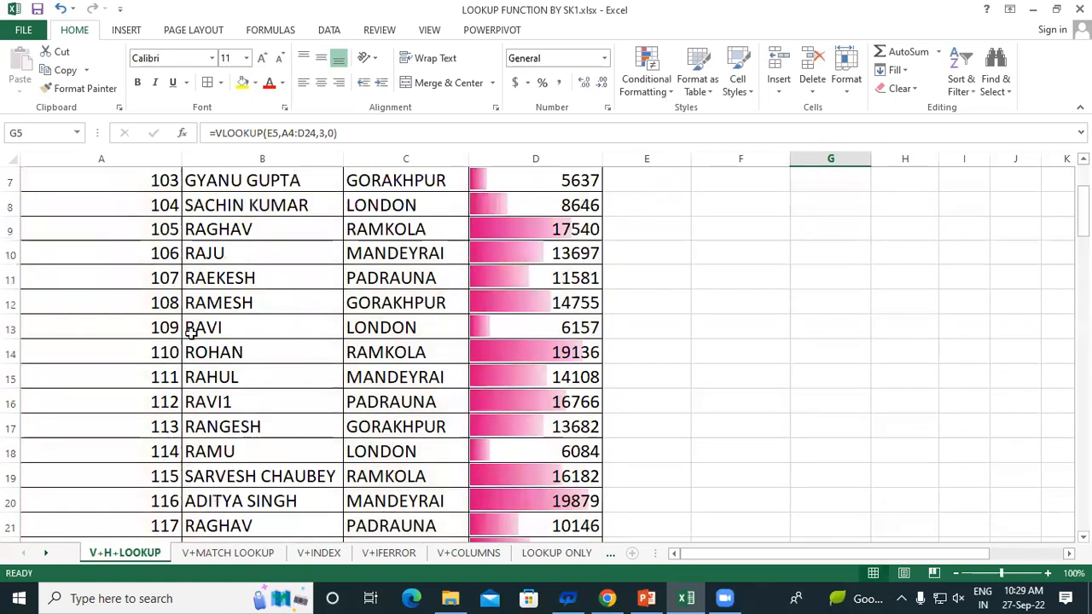
pyautogui.scroll(-1, 218, 429)
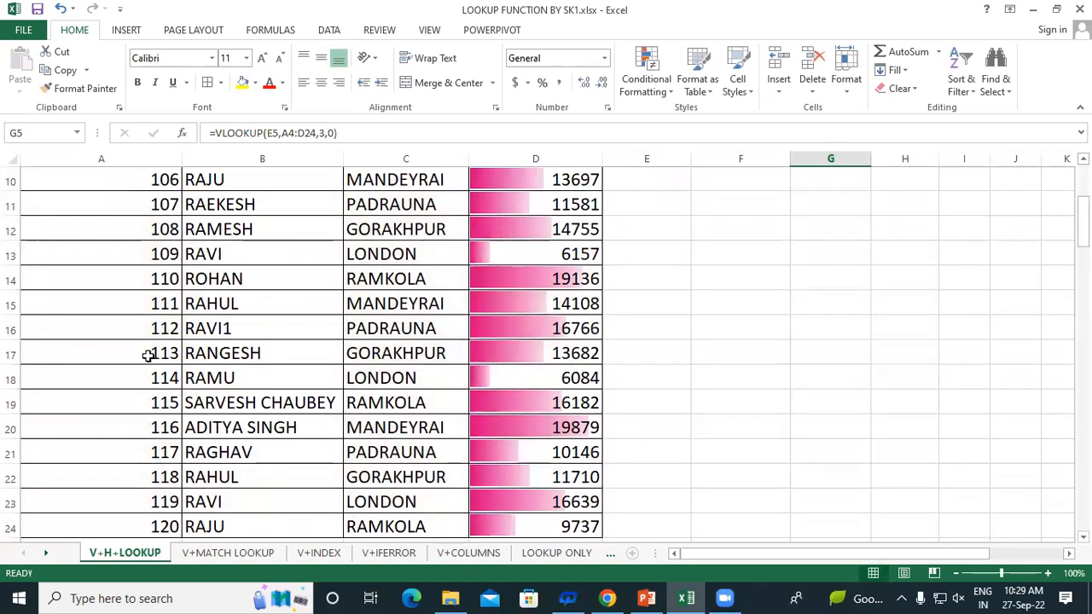
pyautogui.click(146, 353)
pyautogui.click(430, 352)
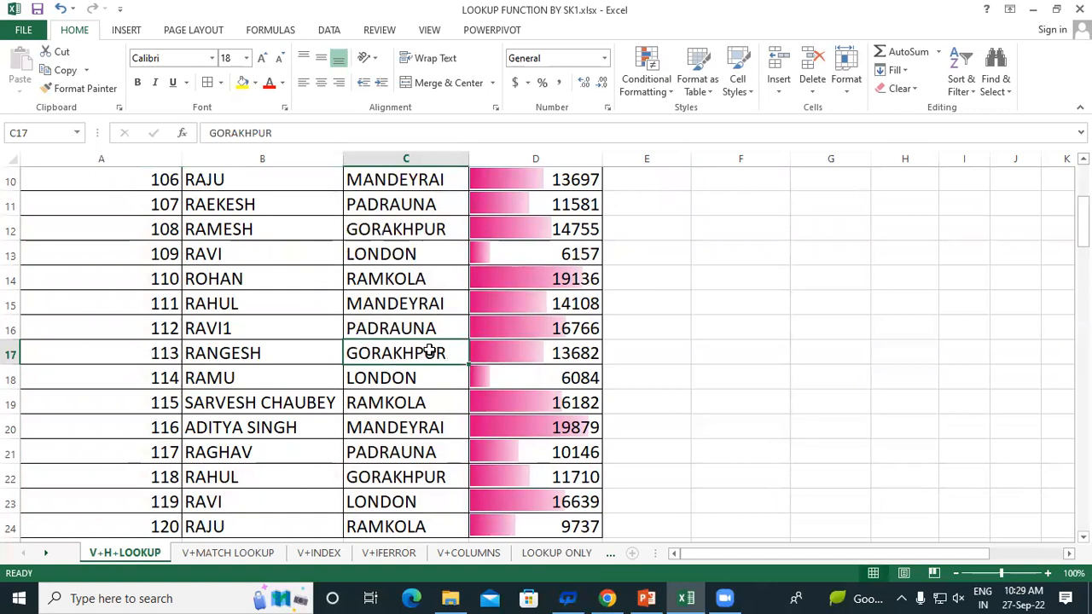
# - Test the name and address lookups by setting E5 to 101, and inspect the address result in G5
pyautogui.scroll(2, 671, 353)
pyautogui.click(658, 206)
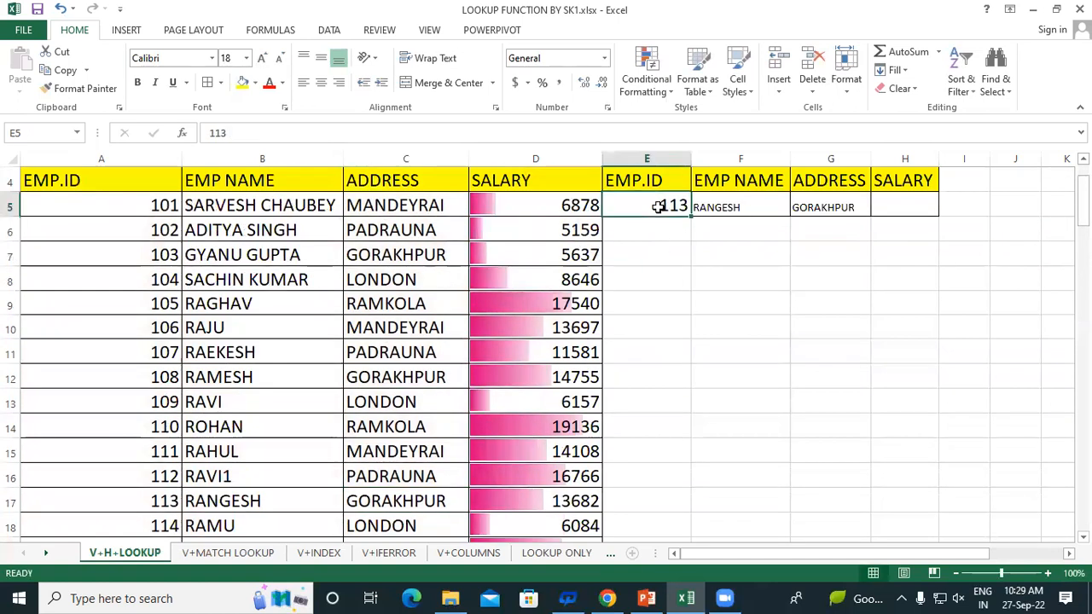
pyautogui.write('101')
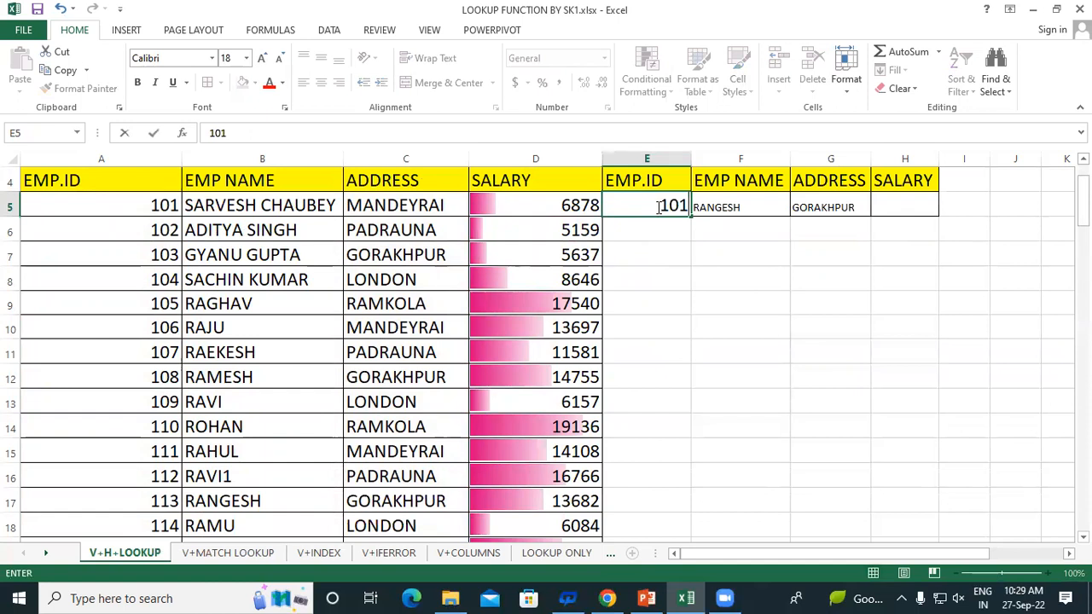
pyautogui.press('Return')
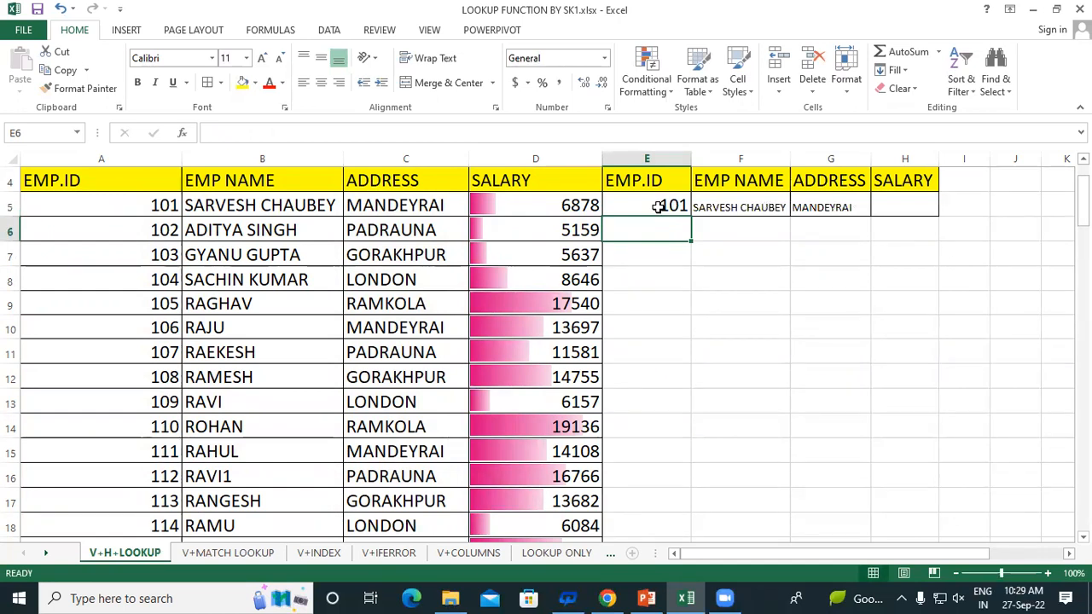
pyautogui.click(828, 209)
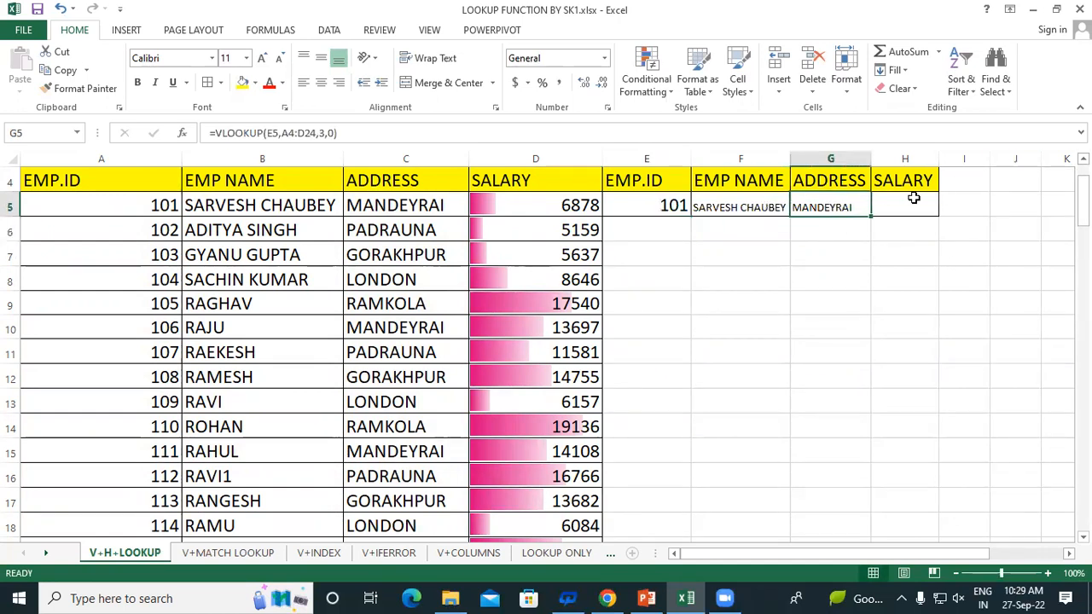
# - Begin a VLOOKUP formula in H5 with E5 as the lookup value and A4:D24 as the table array
pyautogui.click(913, 198)
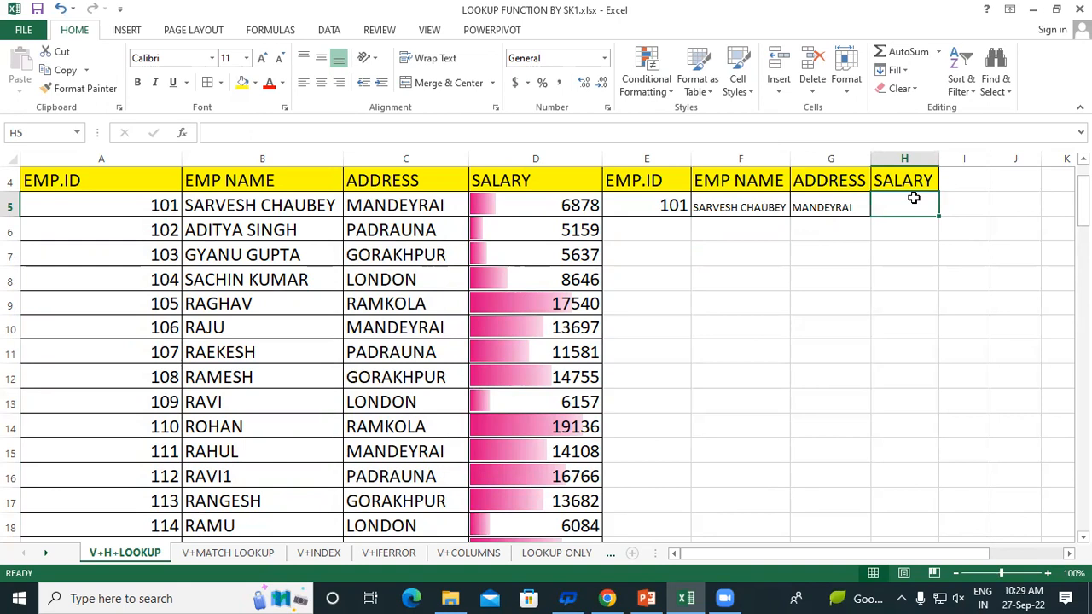
pyautogui.write('=')
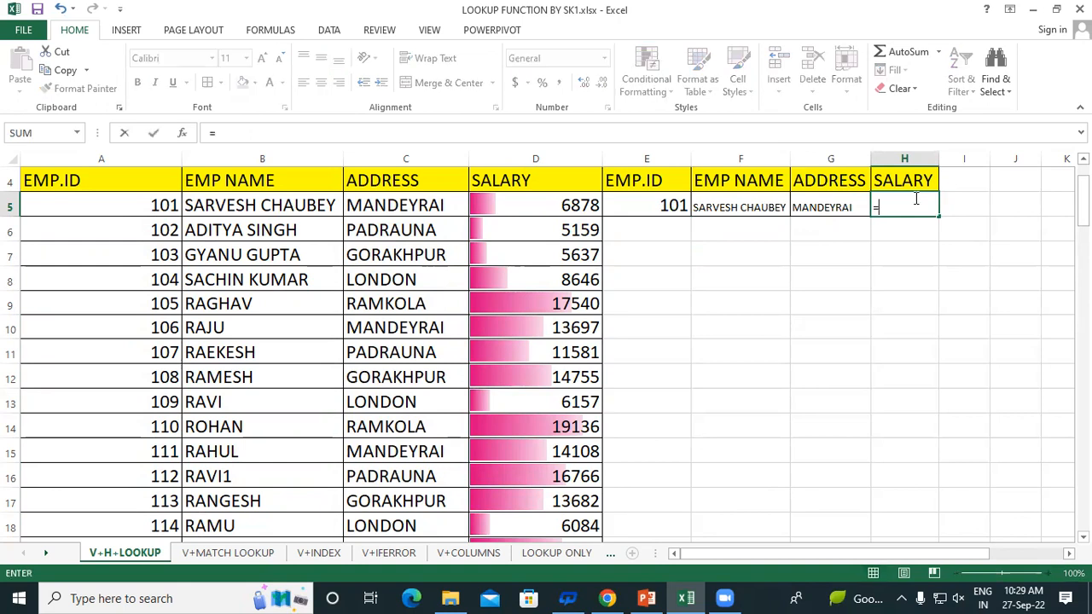
pyautogui.write('vlo')
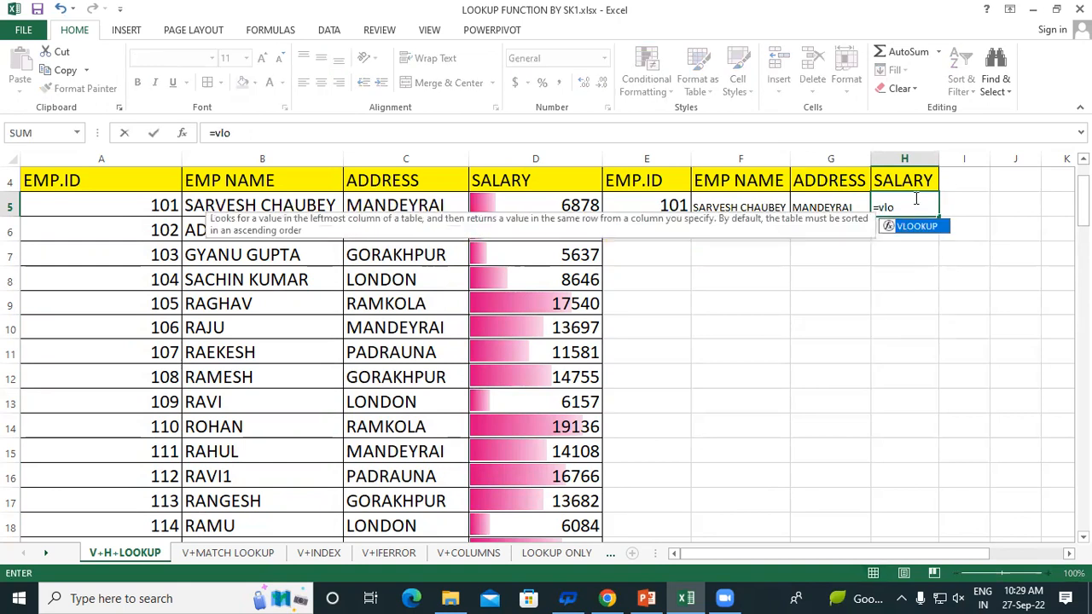
pyautogui.doubleClick(923, 226)
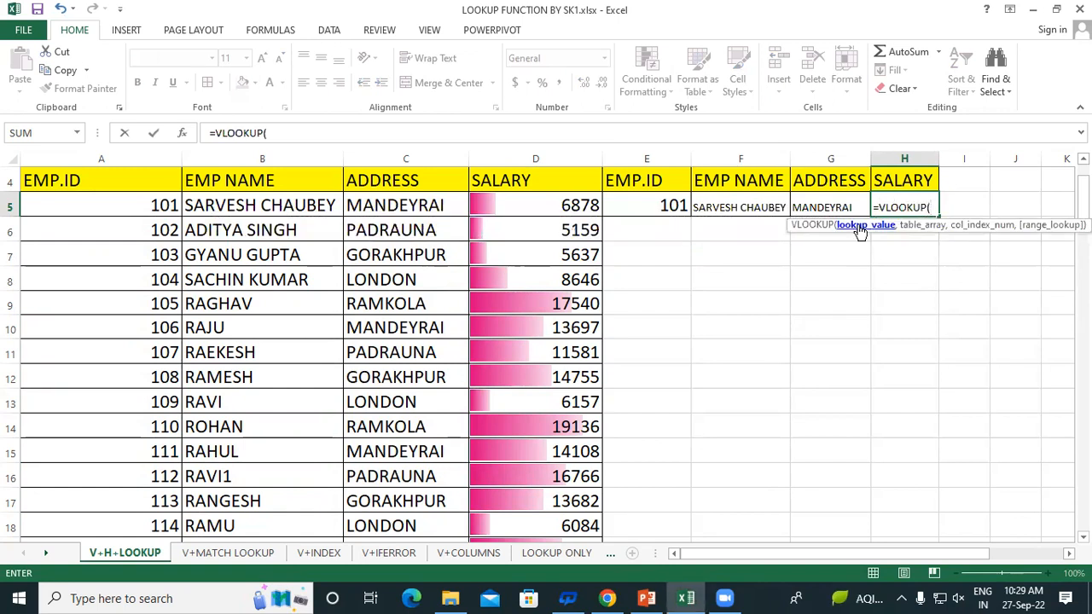
pyautogui.click(672, 199)
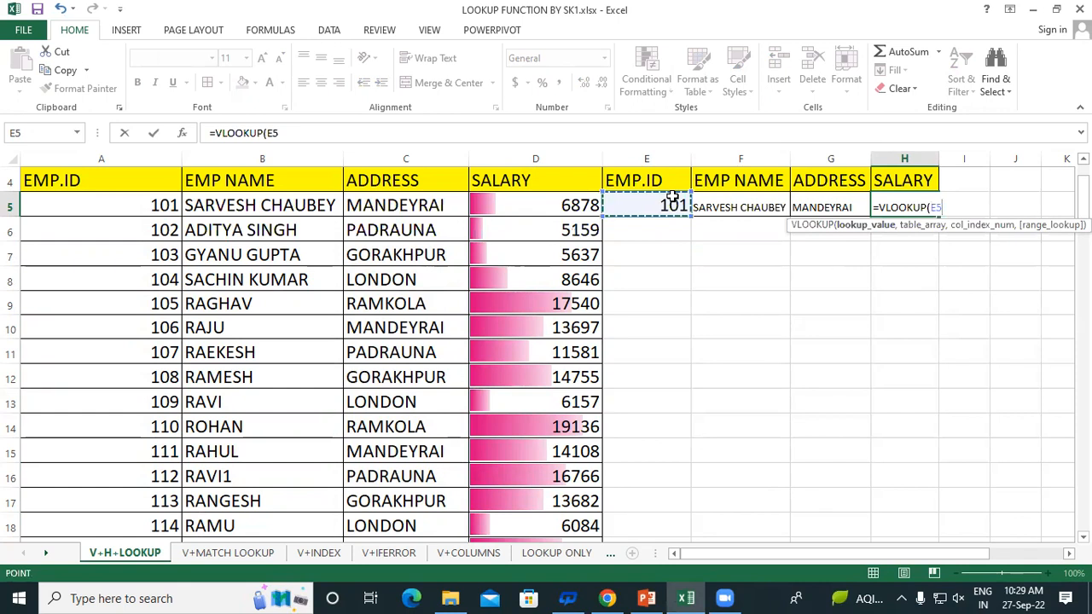
pyautogui.write(',')
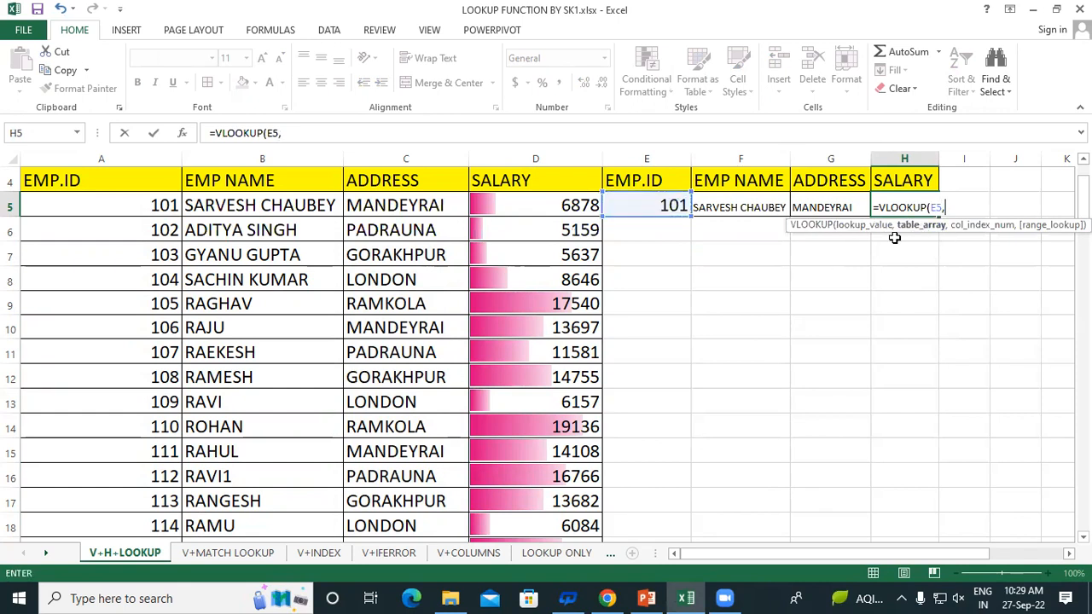
pyautogui.moveTo(72, 180); pyautogui.dragTo(555, 554)
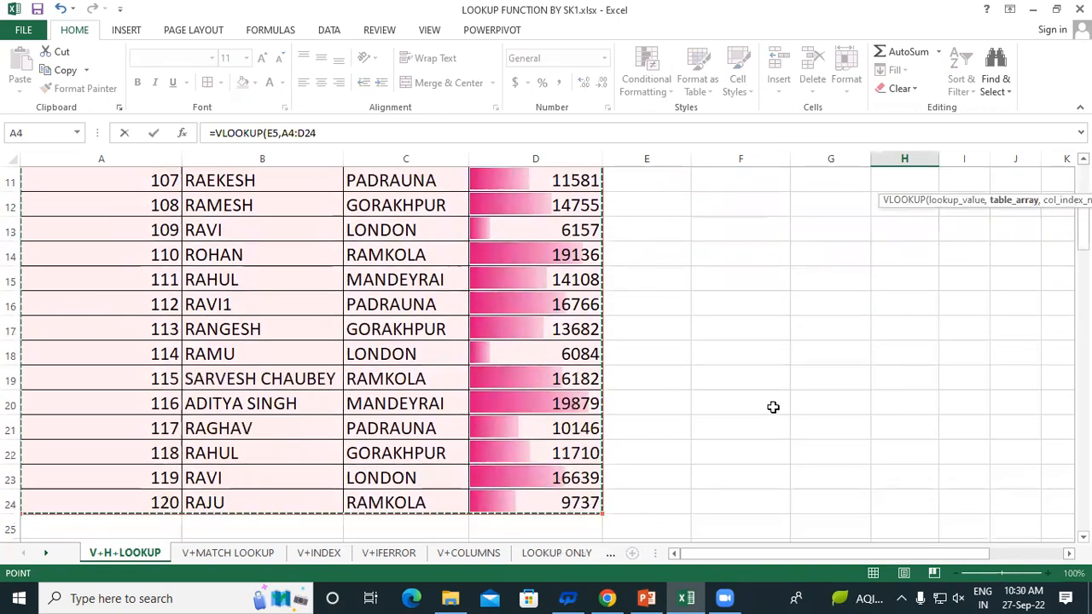
pyautogui.scroll(3, 782, 403)
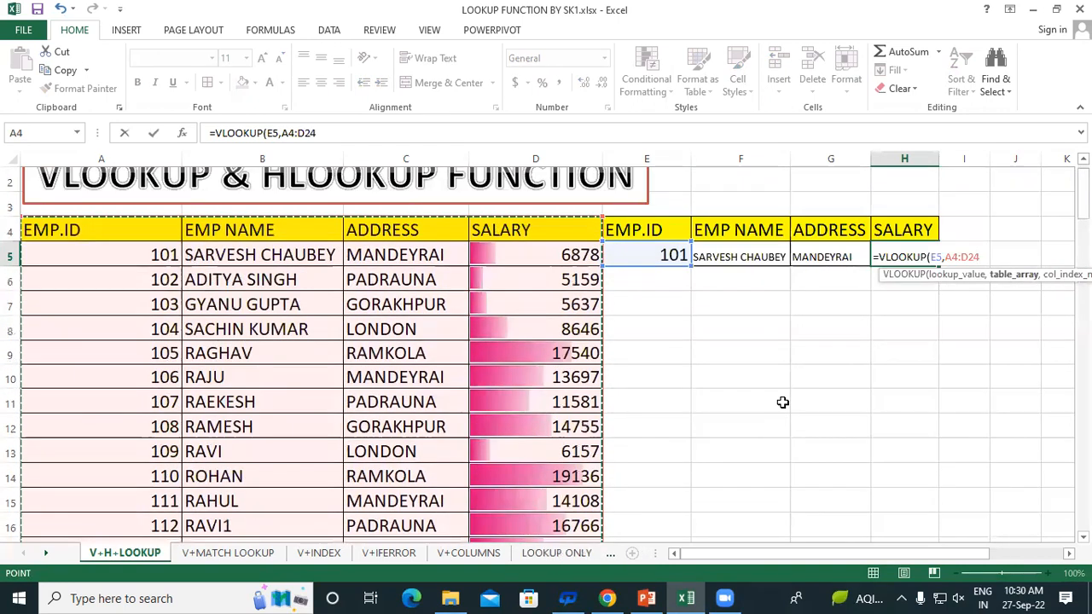
pyautogui.write(',')
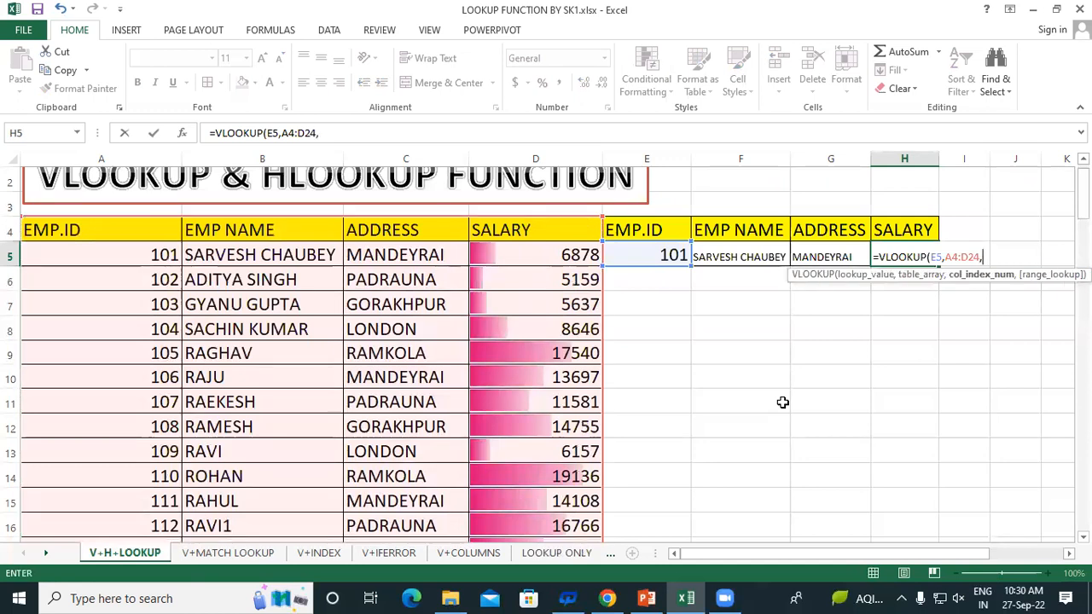
# - Complete the VLOOKUP formula in H5 with column index 4 and range lookup 0, and compare its result with the salary in D5
pyautogui.write('4,0')
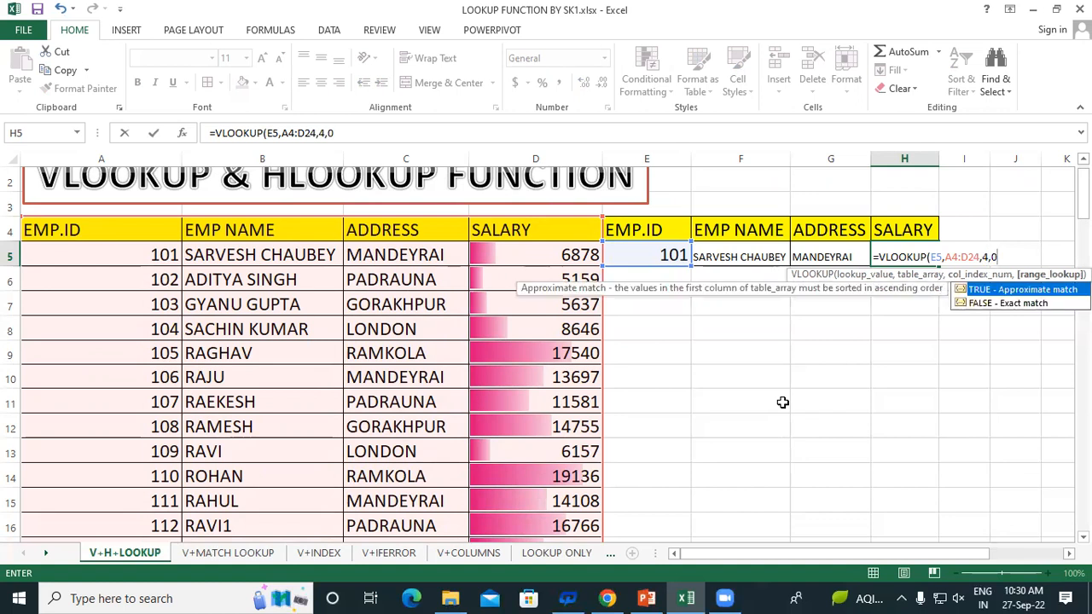
pyautogui.write(')')
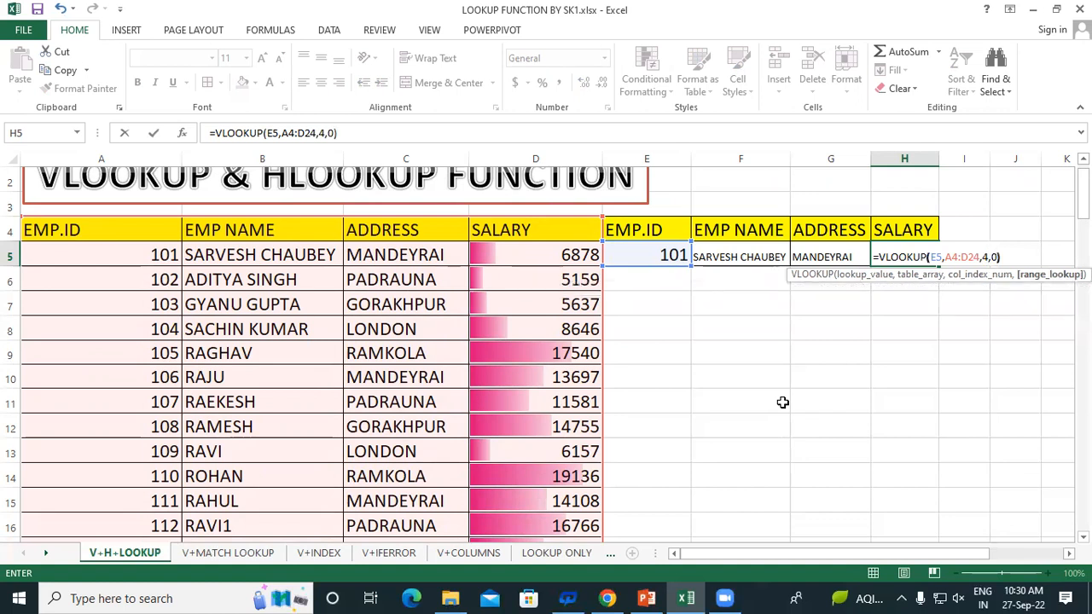
pyautogui.press('Return')
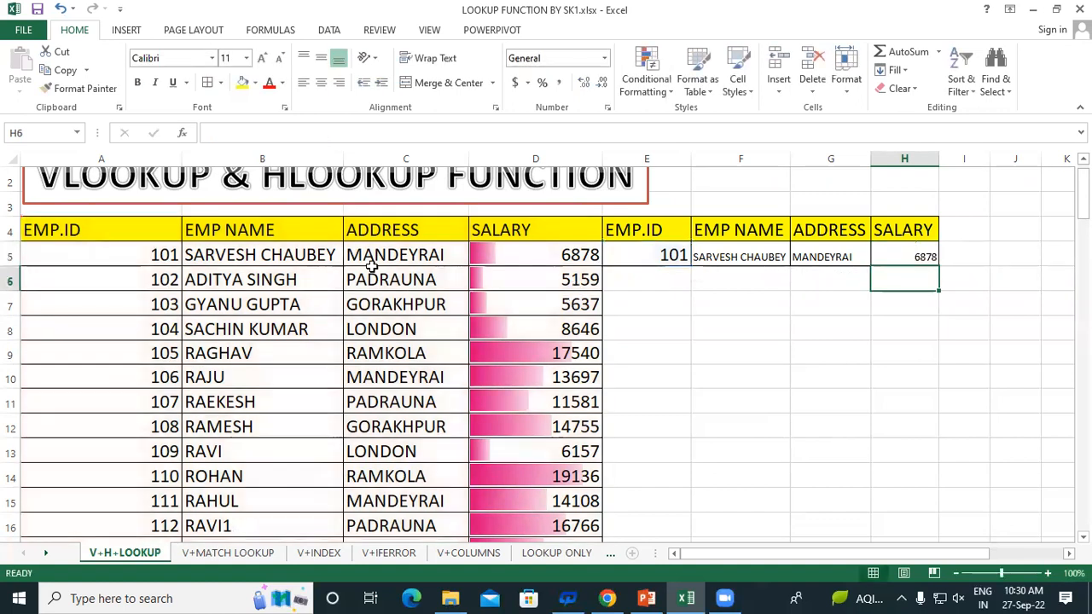
pyautogui.click(563, 259)
pyautogui.click(885, 256)
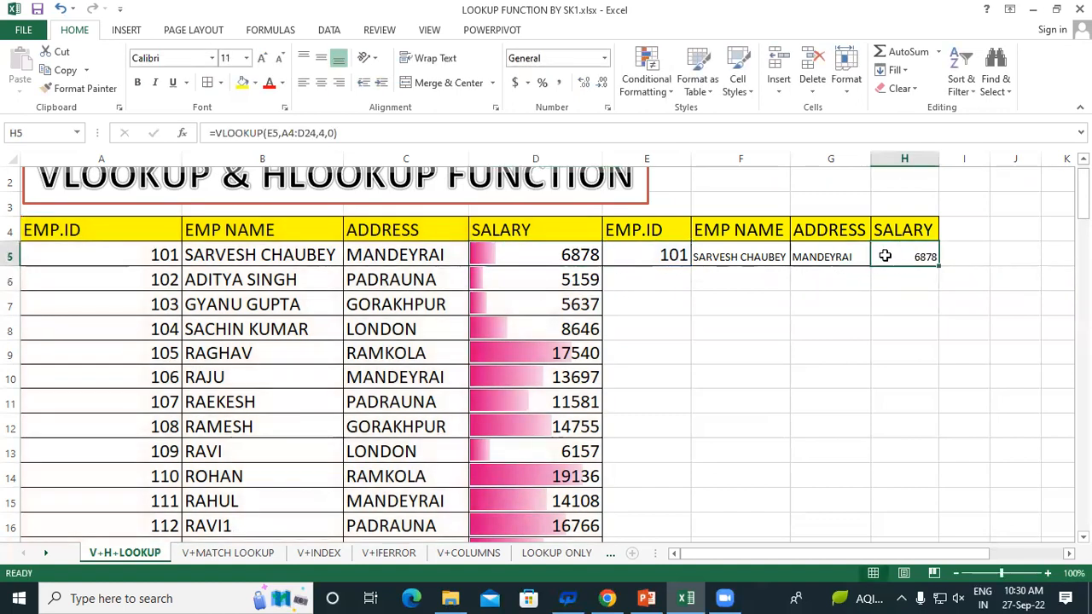
# - Set the lookup ID in E5 to 105 and inspect the name, address and salary formulas in F5, G5 and H5
pyautogui.click(664, 255)
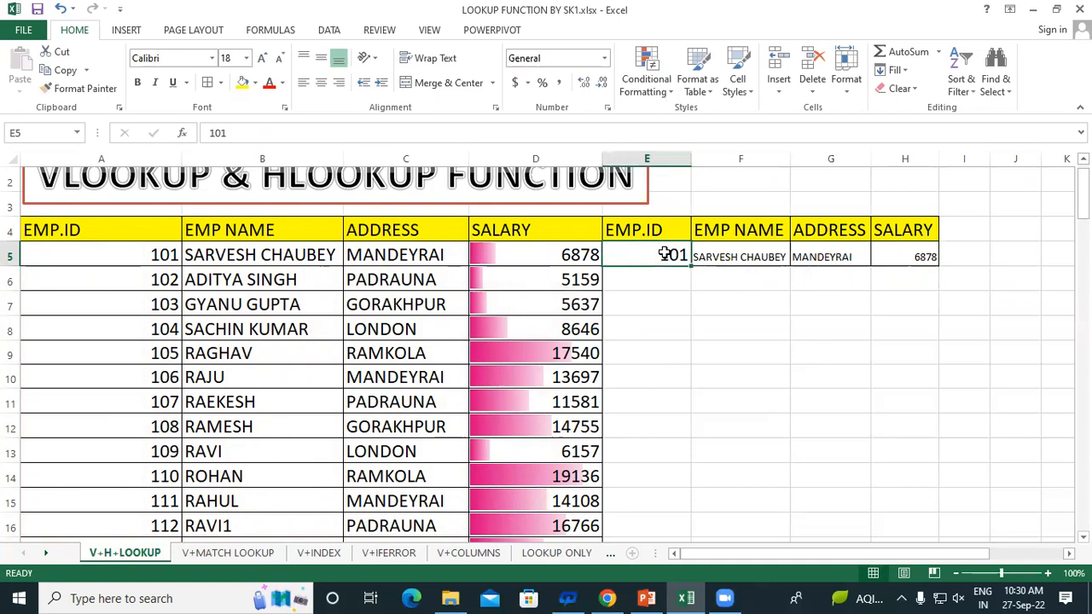
pyautogui.write('105')
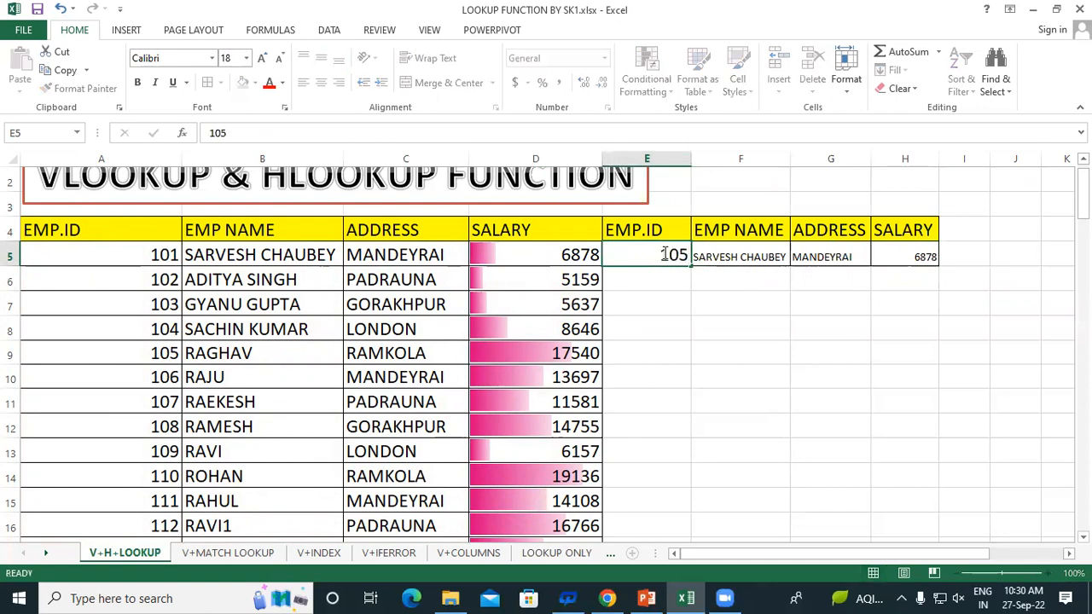
pyautogui.press('Return')
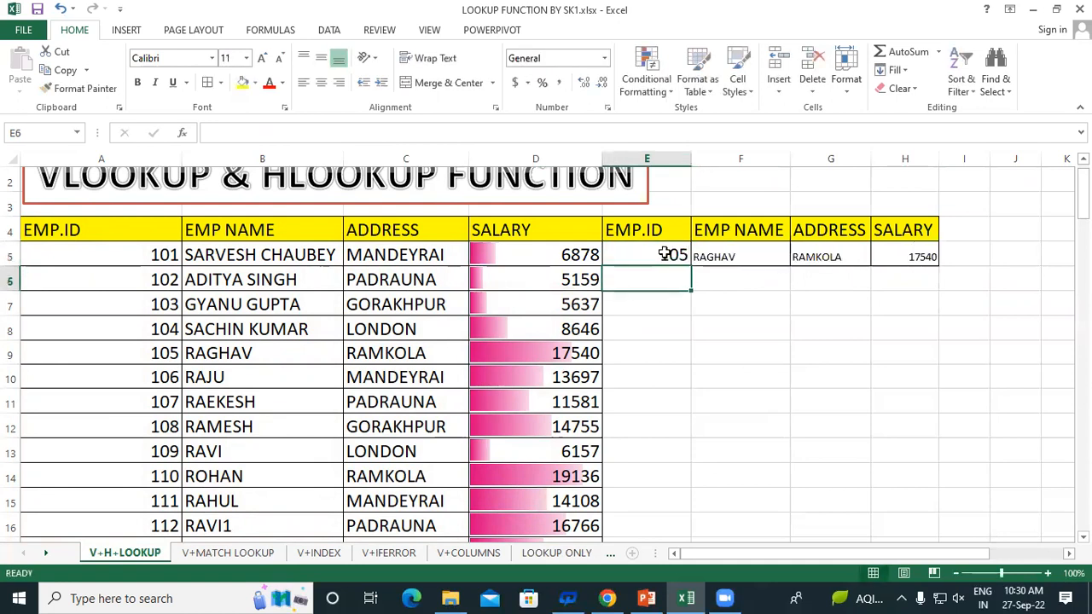
pyautogui.click(732, 256)
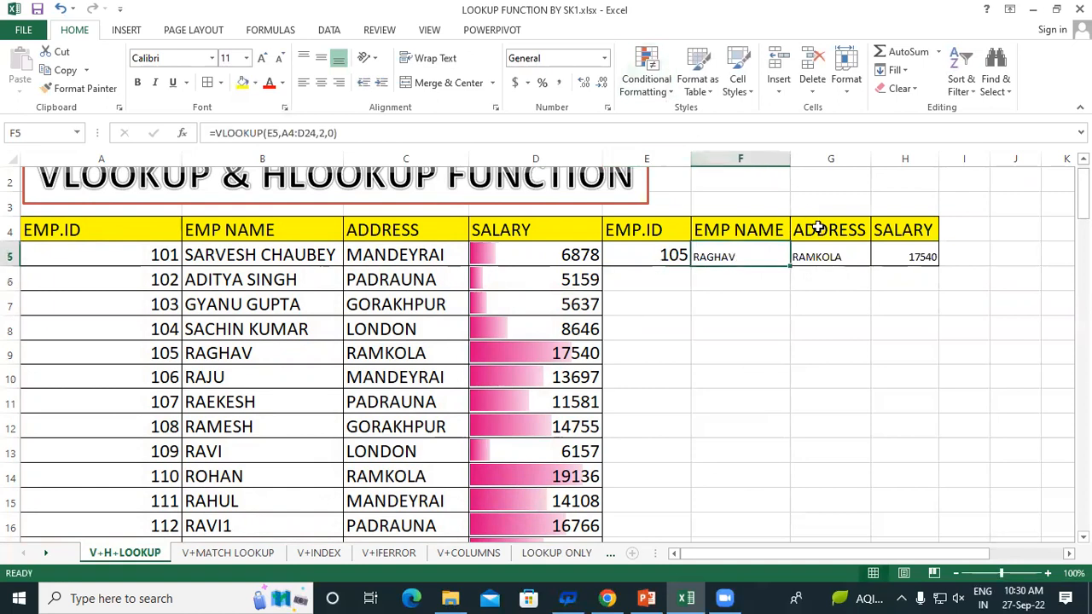
pyautogui.click(831, 253)
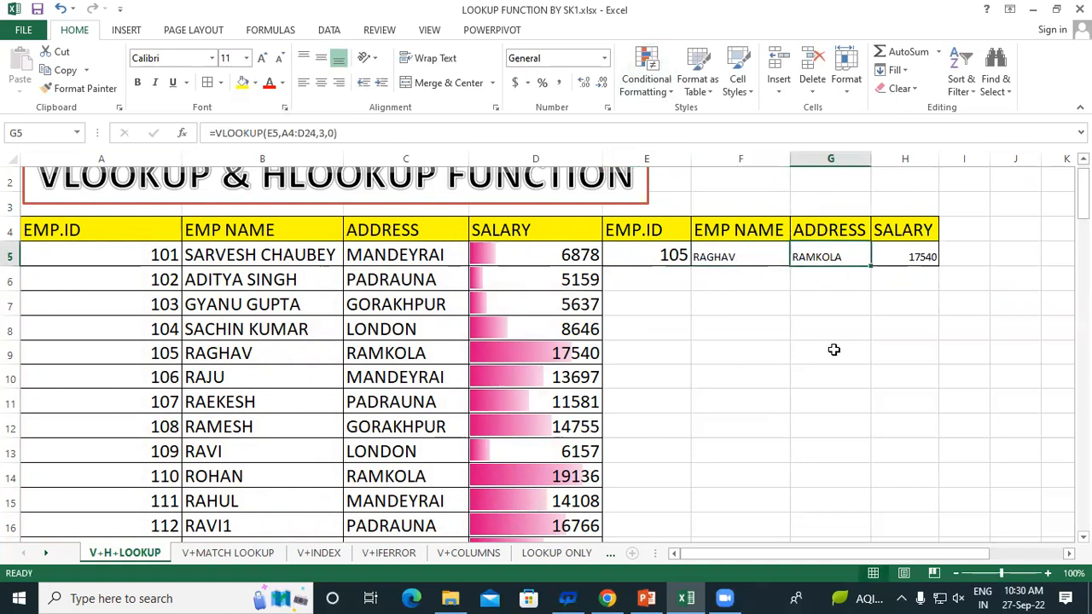
pyautogui.click(907, 254)
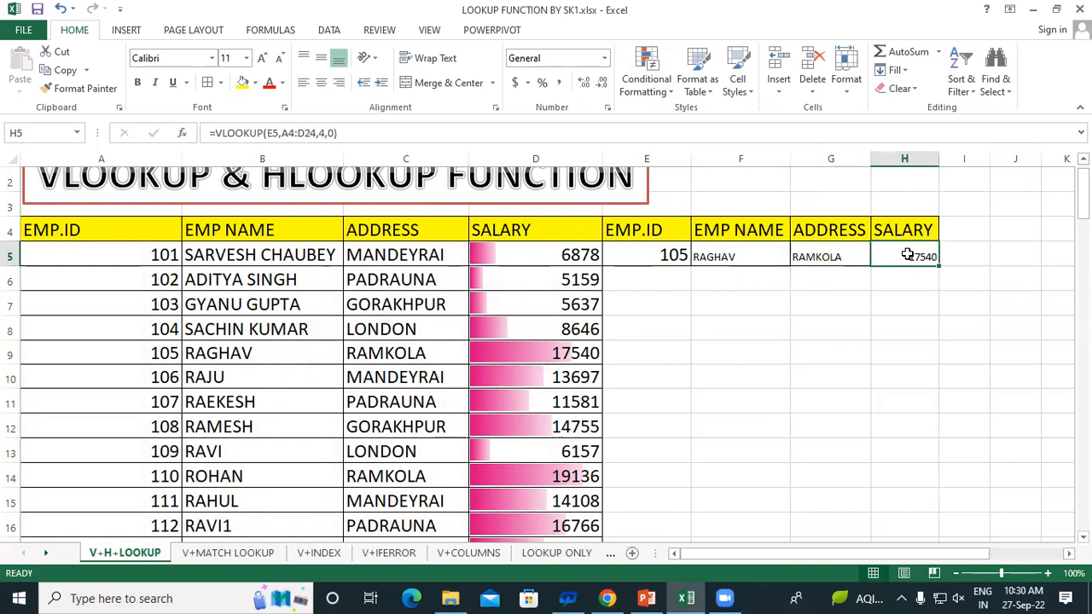
# - Compare the lookup results with the ID, name, address and salary in row 9 of the employee table
pyautogui.click(140, 358)
pyautogui.click(261, 353)
pyautogui.click(416, 349)
pyautogui.click(575, 357)
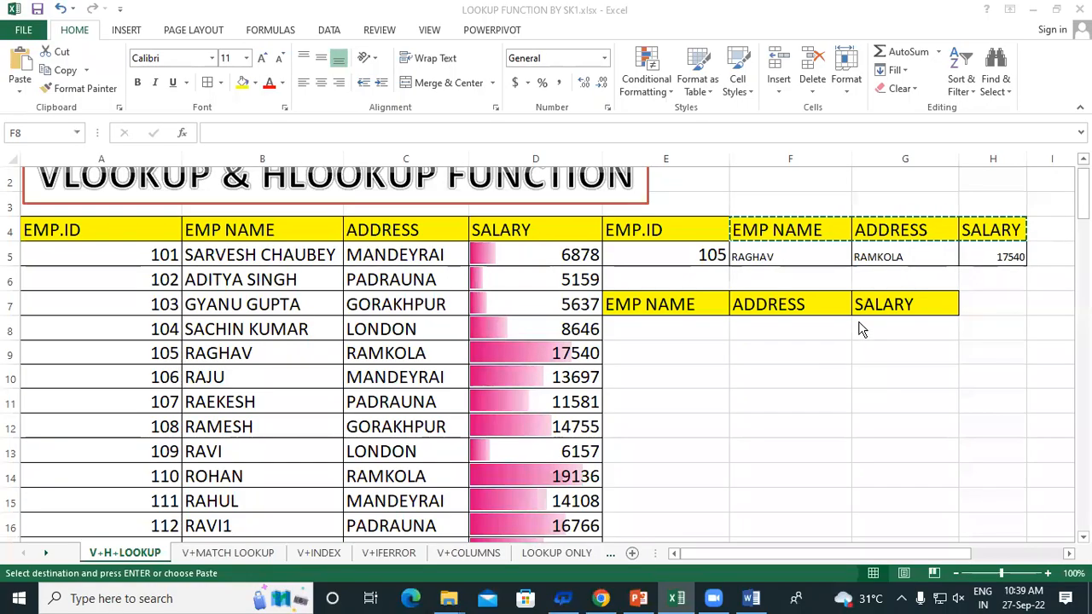
# - Copy the employee name from B5 into E8 and widen column E to fit it
pyautogui.click(220, 255)
pyautogui.hotkey('ctrl', 'c')
pyautogui.click(663, 334)
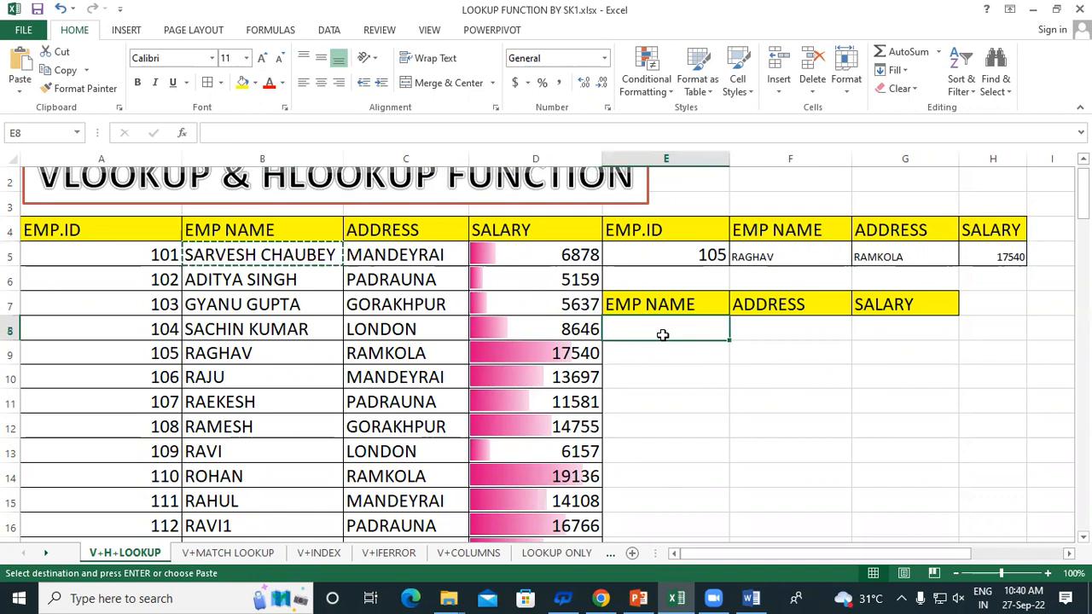
pyautogui.hotkey('ctrl', 'v')
pyautogui.moveTo(729, 159); pyautogui.dragTo(770, 161)
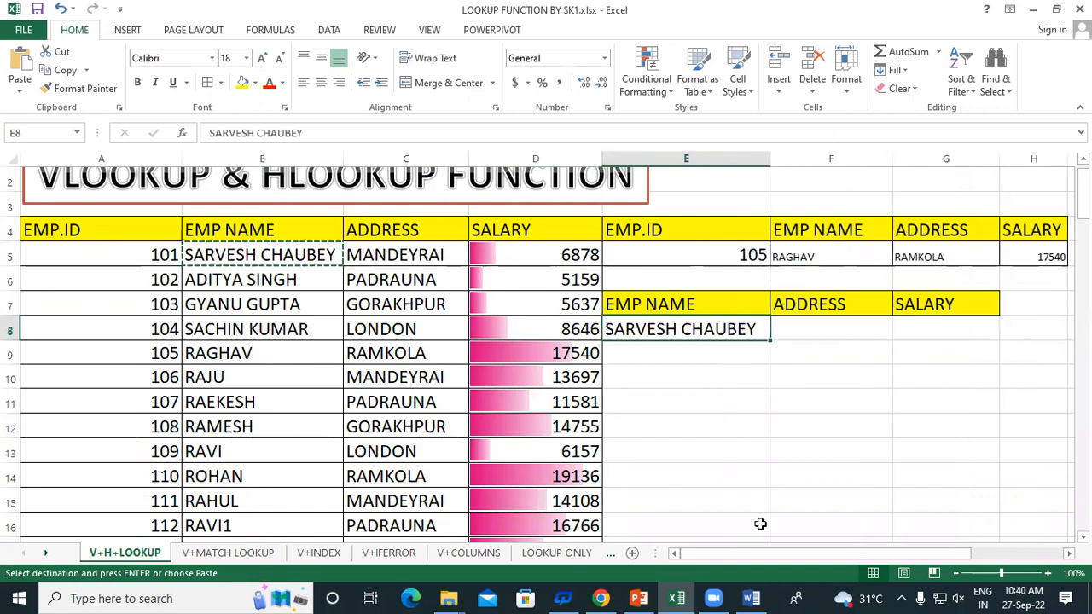
# - Begin a VLOOKUP formula in F8 with E8 as the lookup value and B4:D24 as the table array
pyautogui.click(814, 331)
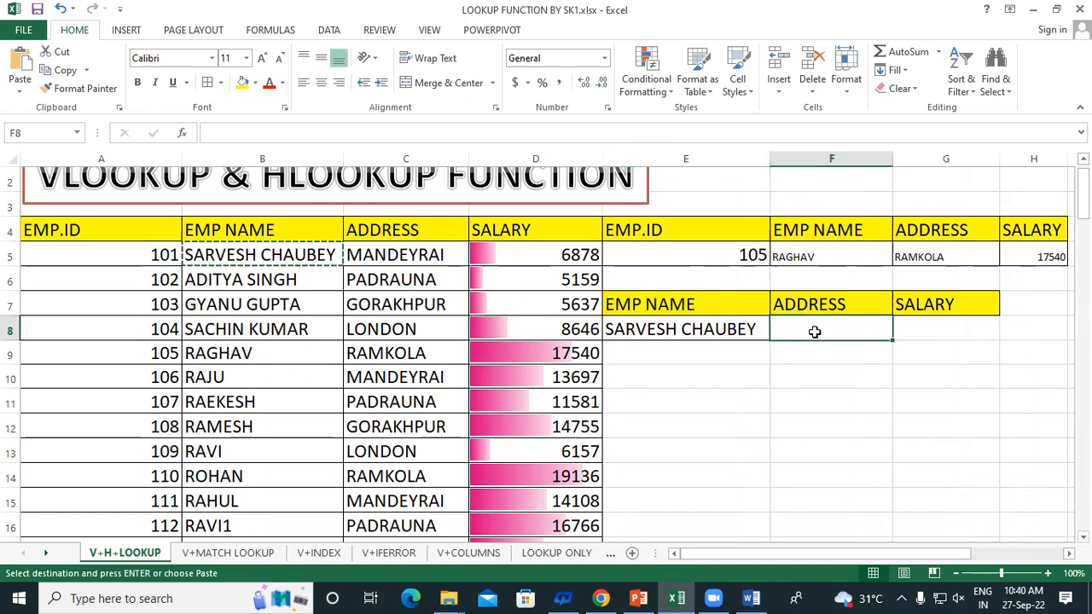
pyautogui.write('=')
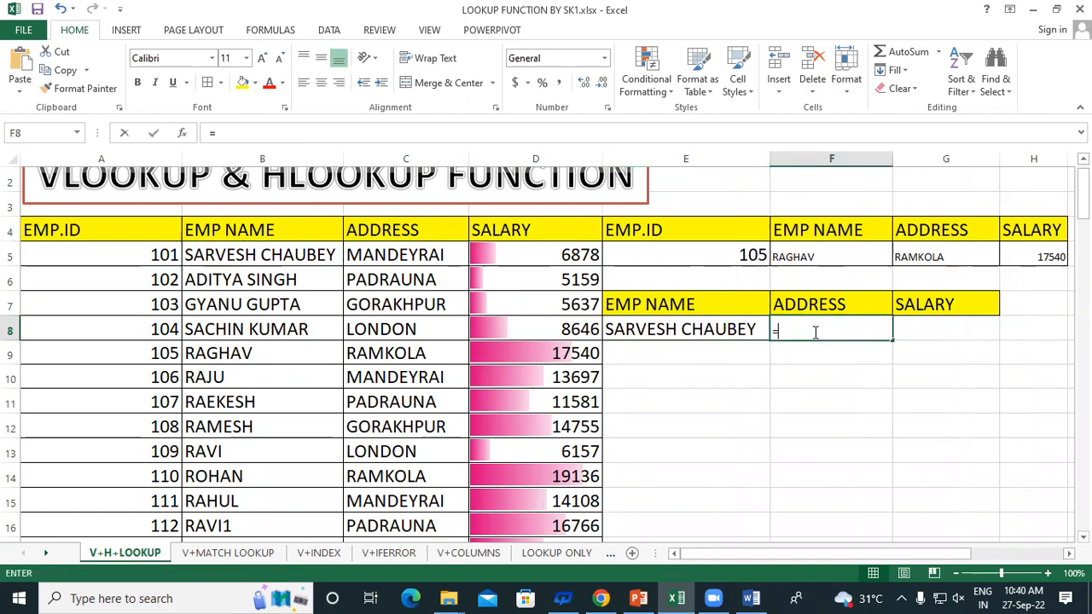
pyautogui.write('VLO')
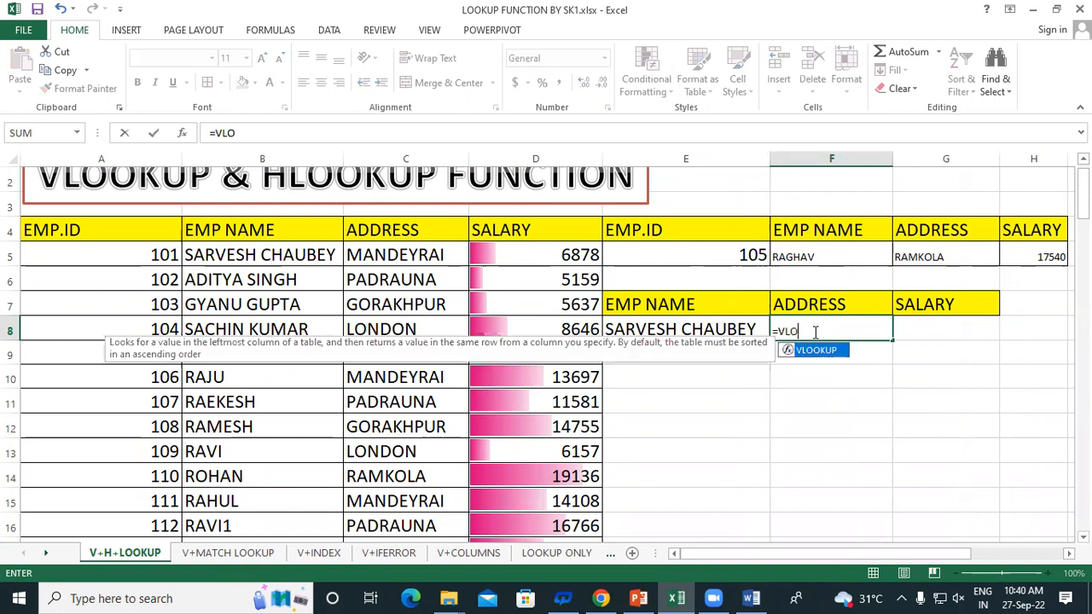
pyautogui.doubleClick(816, 351)
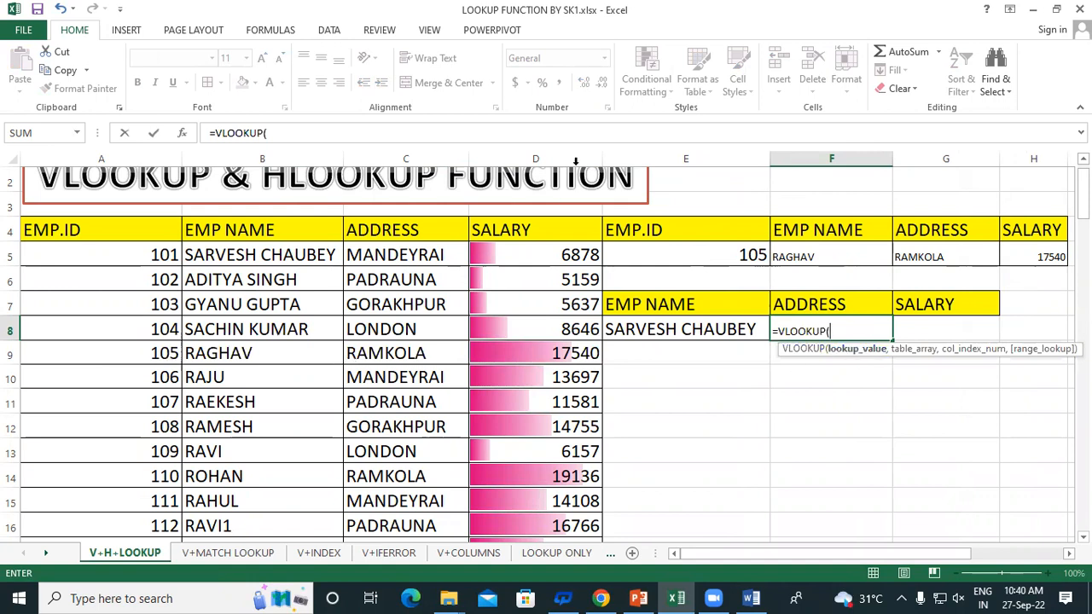
pyautogui.click(692, 329)
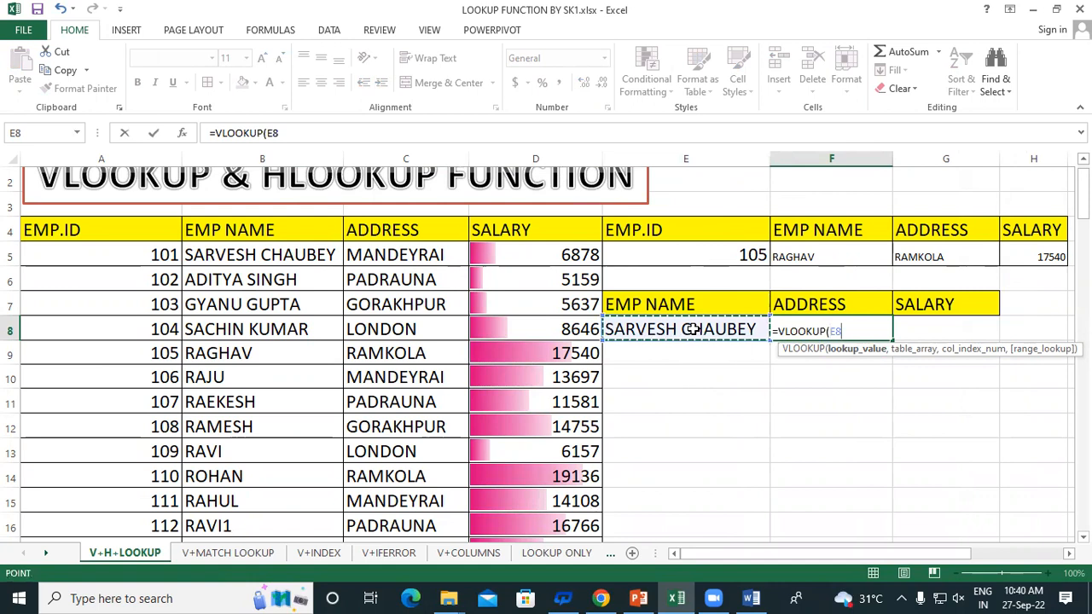
pyautogui.write(',')
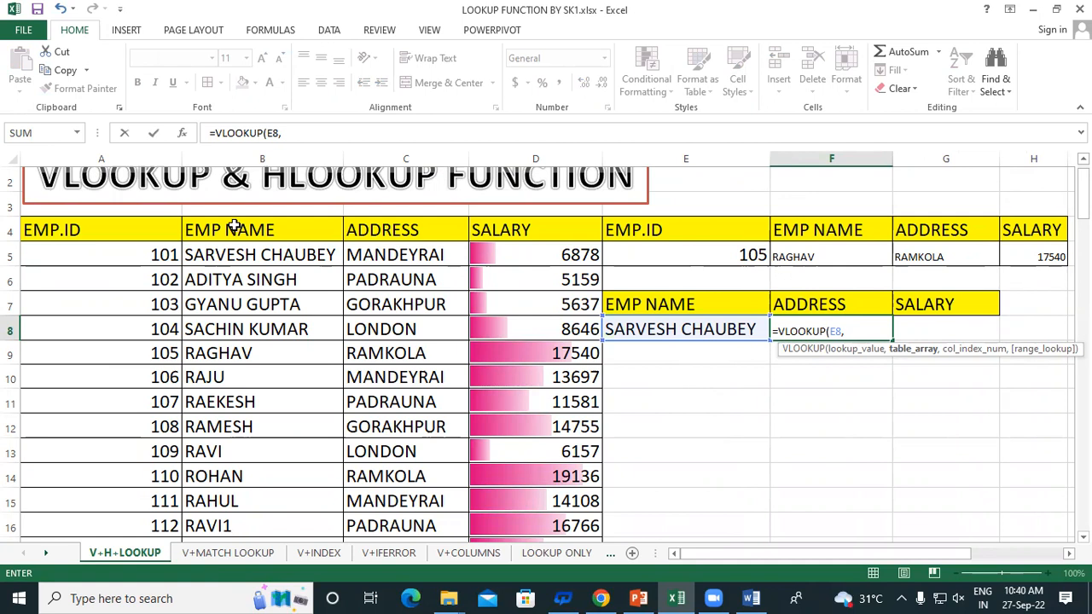
pyautogui.moveTo(227, 236); pyautogui.dragTo(565, 504)
pyautogui.scroll(2, 724, 302)
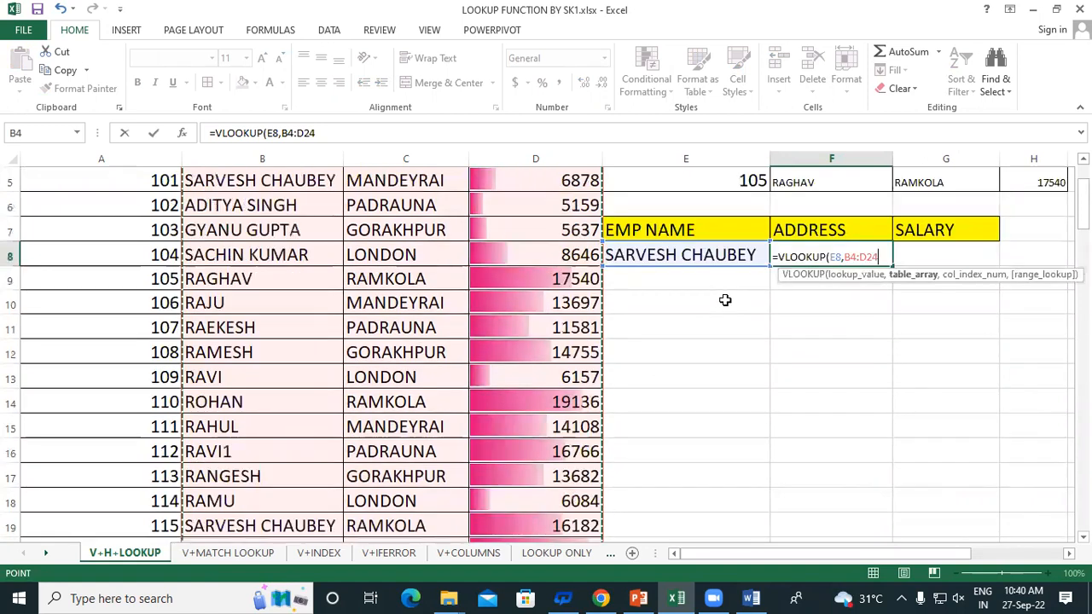
# - Complete the address VLOOKUP in F8 with column index 2 and range lookup 0
pyautogui.write(',')
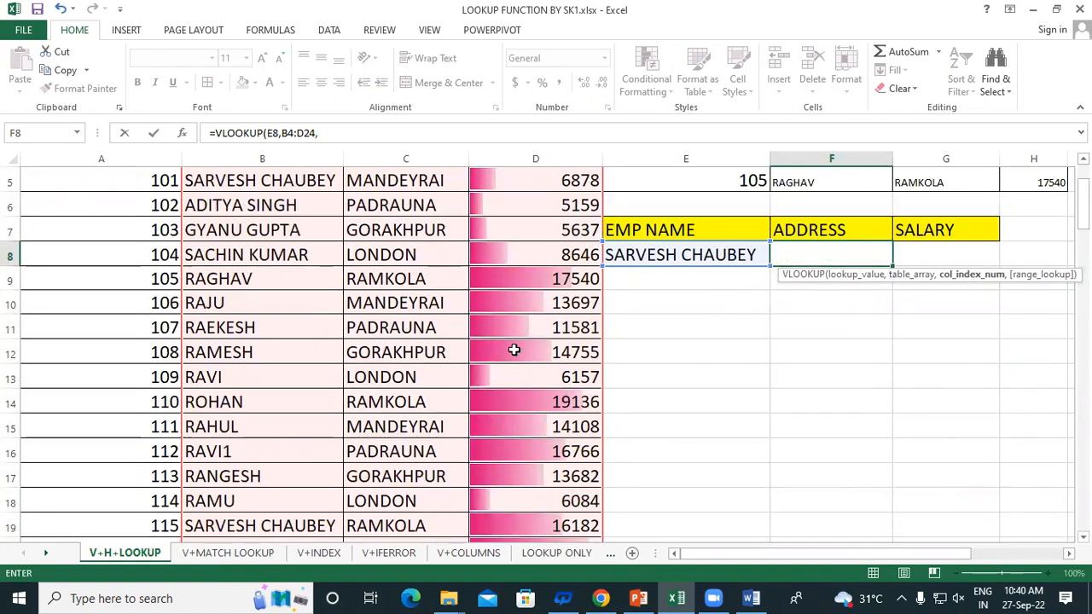
pyautogui.scroll(2, 511, 349)
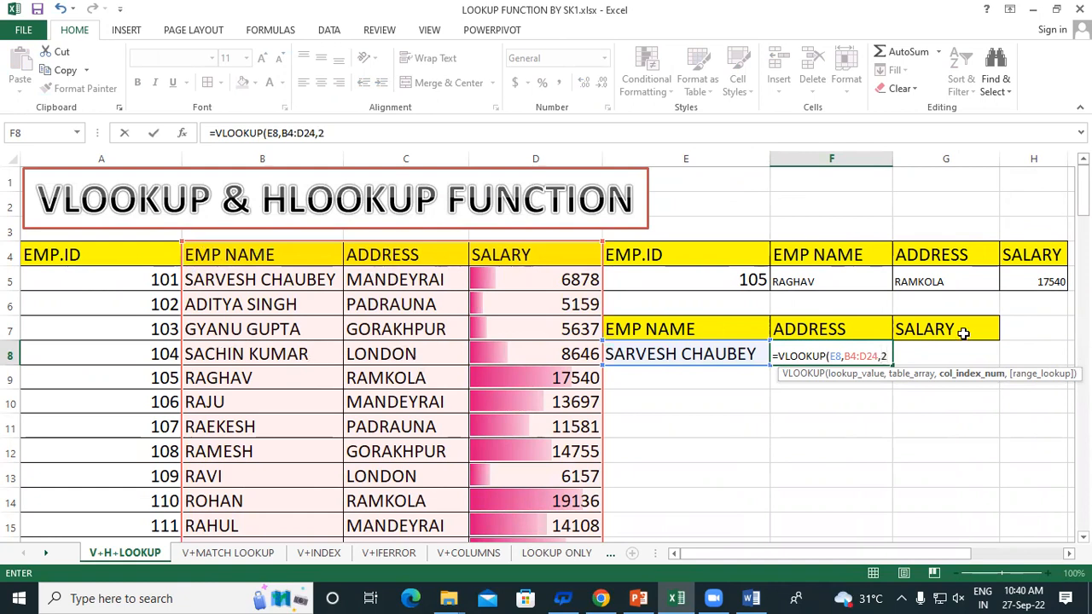
pyautogui.write(',0)')
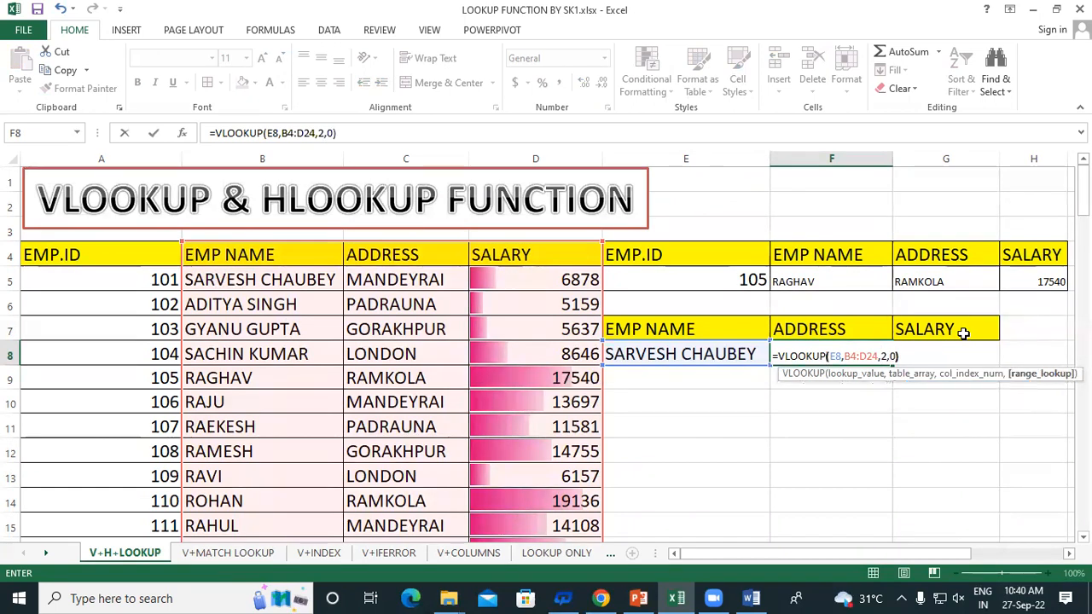
pyautogui.press('Return')
# - Increase the font size of the address result in F8 to 16
pyautogui.click(628, 361)
pyautogui.click(800, 350)
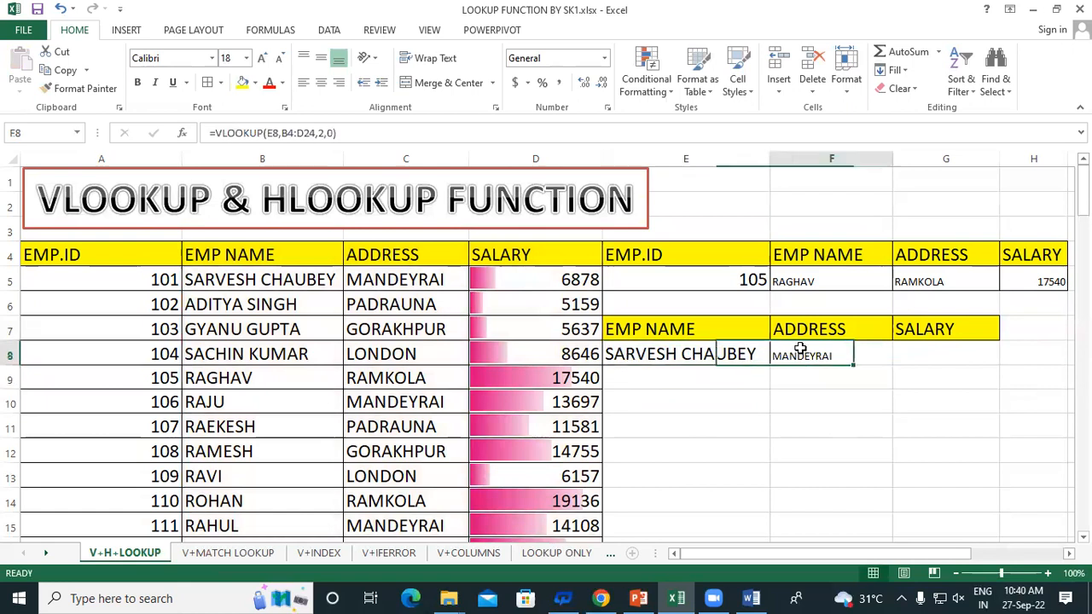
pyautogui.click(259, 58)
pyautogui.click(259, 58)
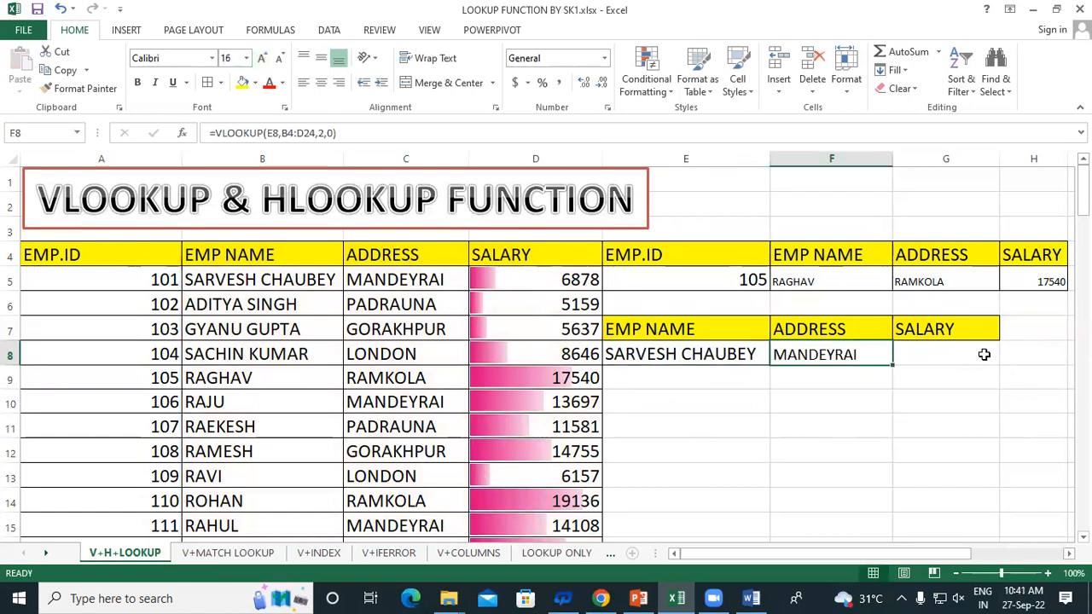
# - Begin a VLOOKUP formula in G8 with E8 as the lookup value and B4:D24 as the table array
pyautogui.click(983, 354)
pyautogui.write('=')
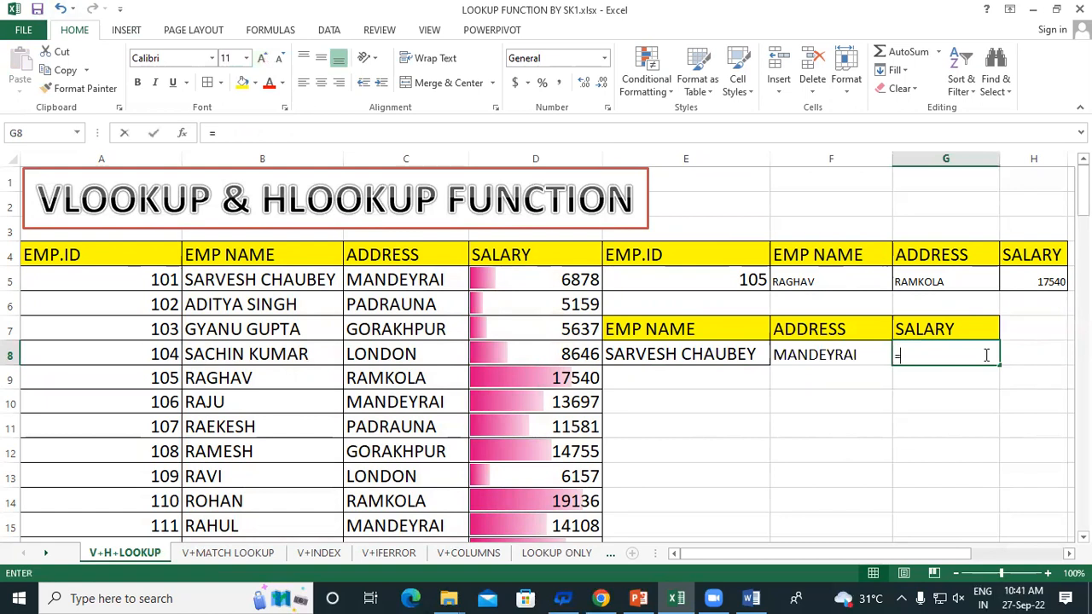
pyautogui.write('VL')
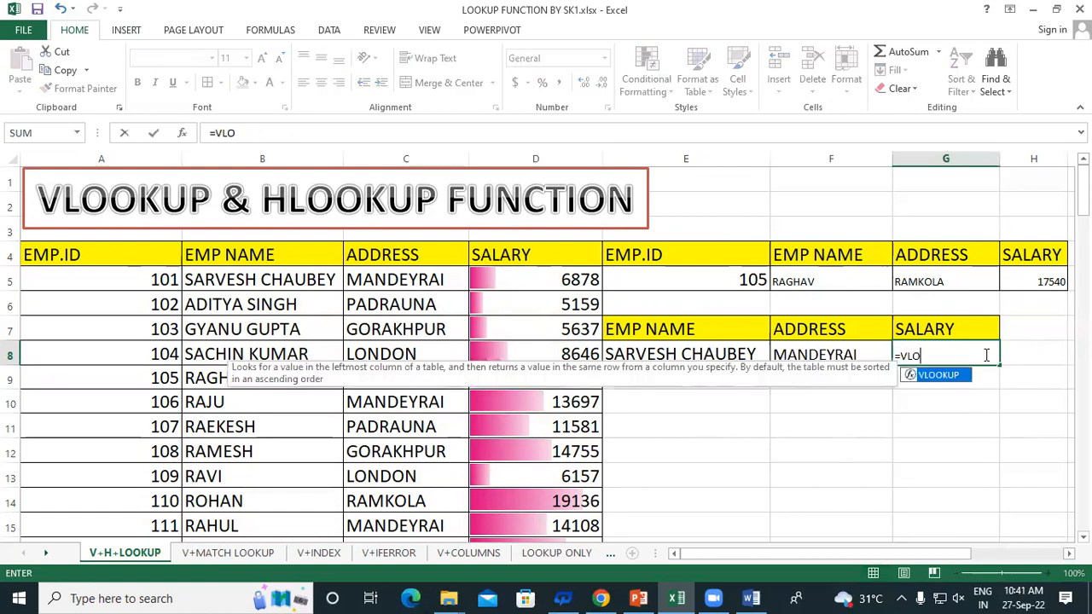
pyautogui.write('O')
pyautogui.doubleClick(952, 374)
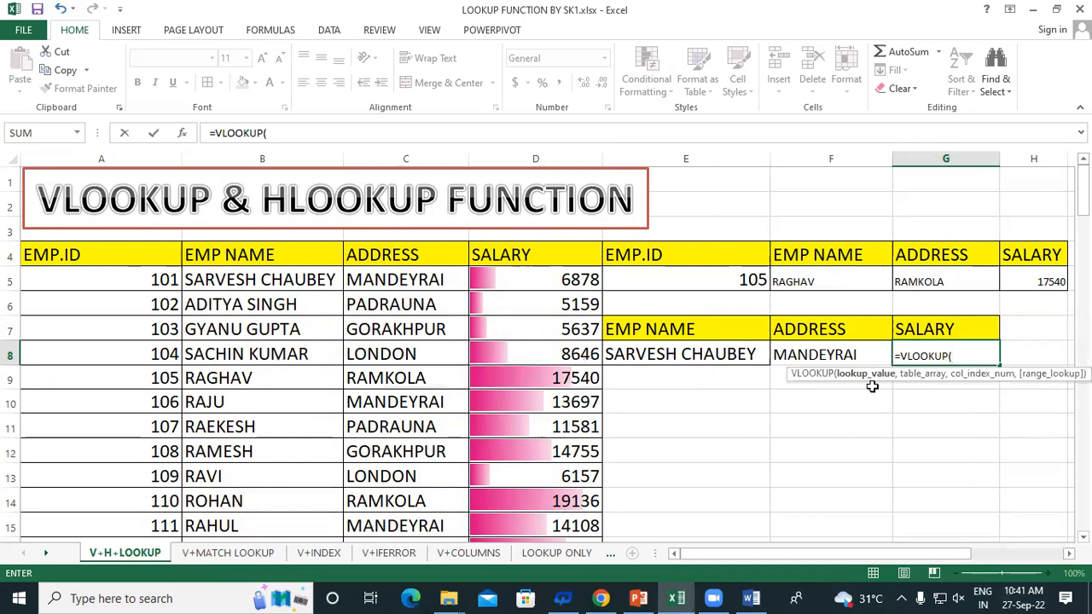
pyautogui.click(706, 355)
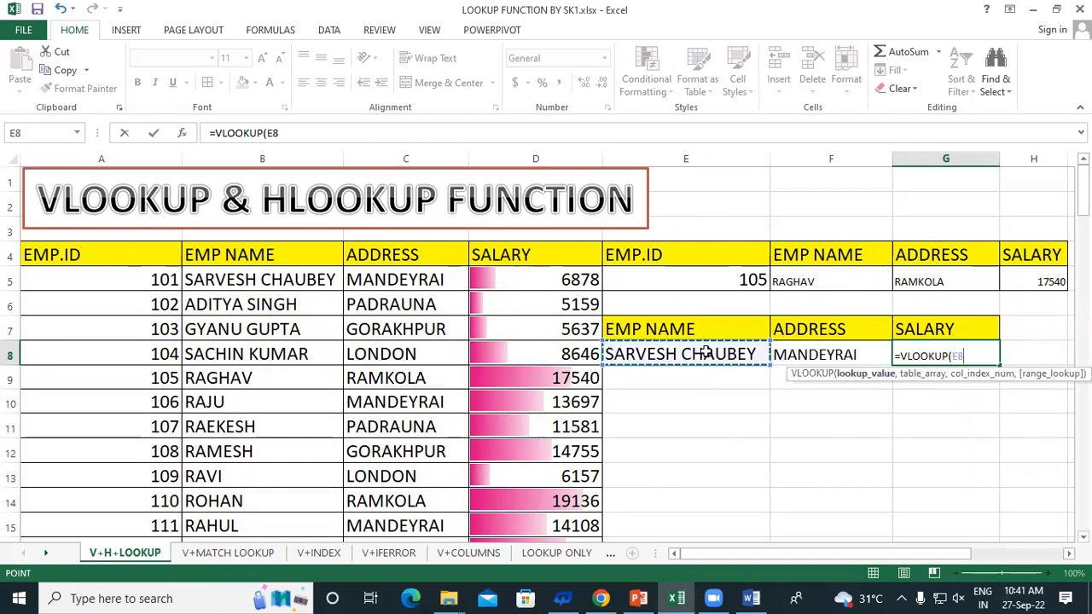
pyautogui.write(',')
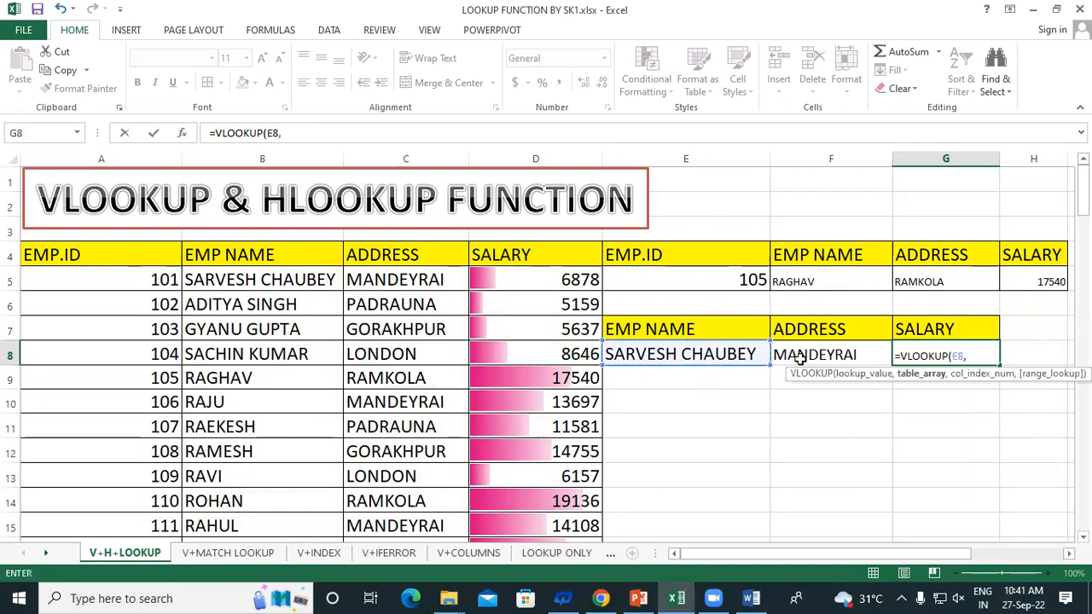
pyautogui.moveTo(239, 253); pyautogui.dragTo(577, 509)
pyautogui.scroll(3, 836, 344)
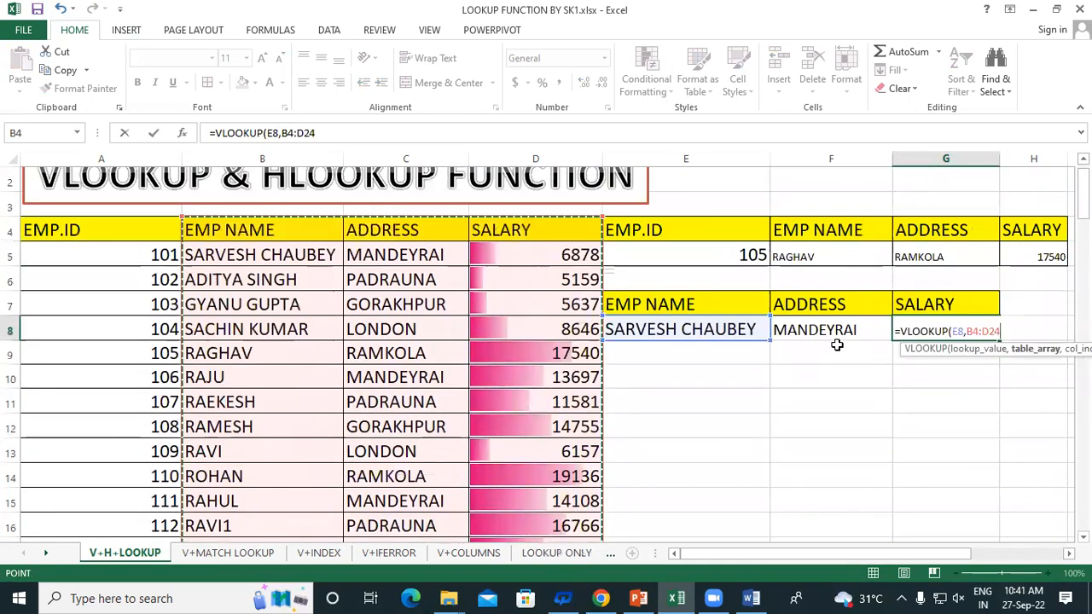
# - Complete the salary VLOOKUP in G8 with column index 3 and range lookup 0
pyautogui.write(',')
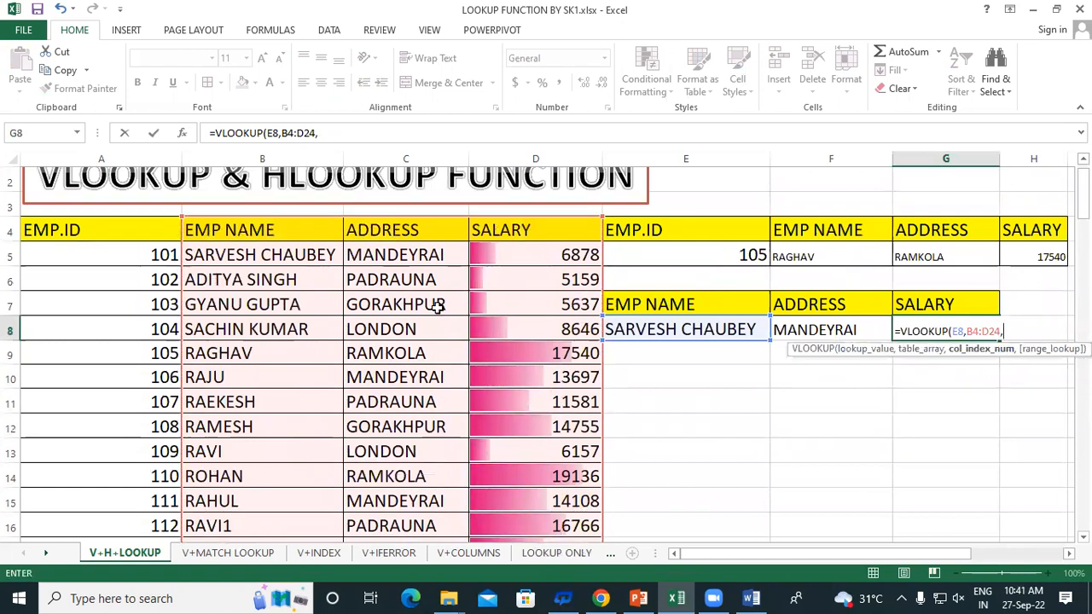
pyautogui.write('3,')
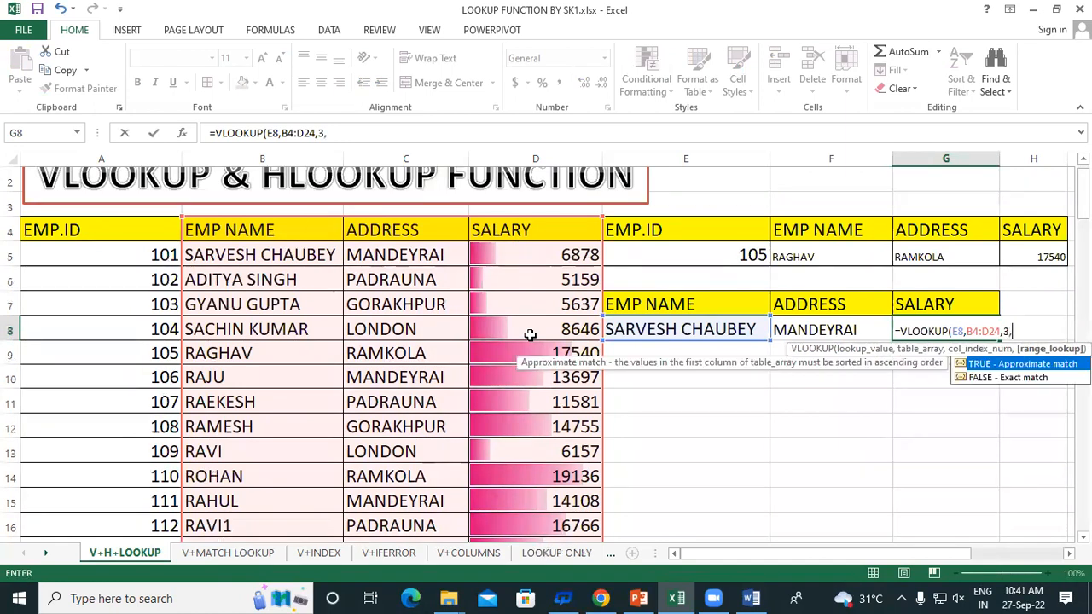
pyautogui.write('0)')
pyautogui.press('Return')
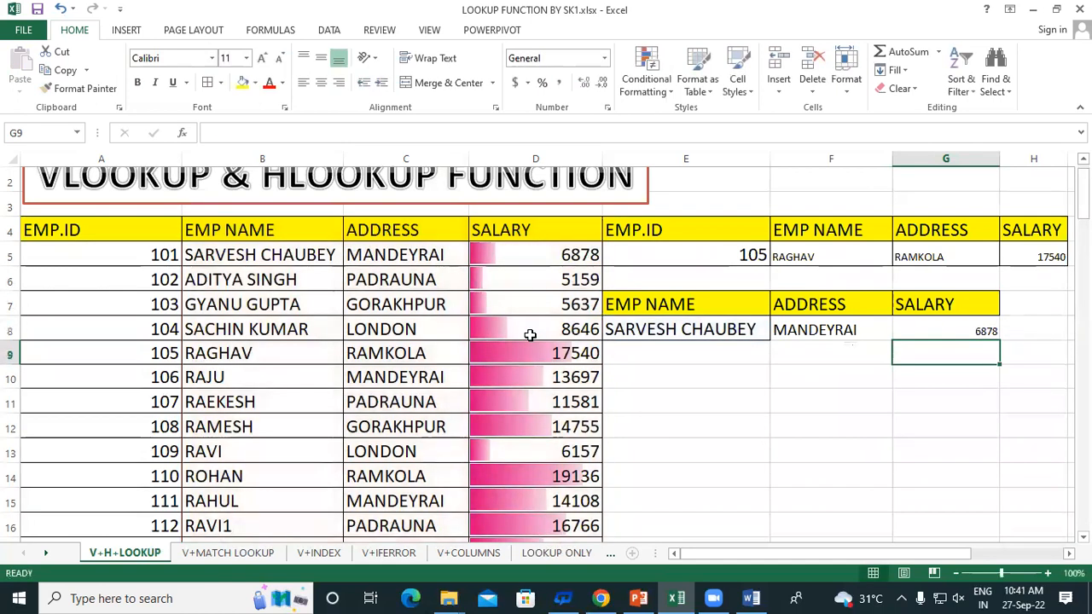
# - Apply borders to all cells of the name lookup row E8:G8
pyautogui.click(938, 324)
pyautogui.moveTo(653, 332); pyautogui.dragTo(947, 329)
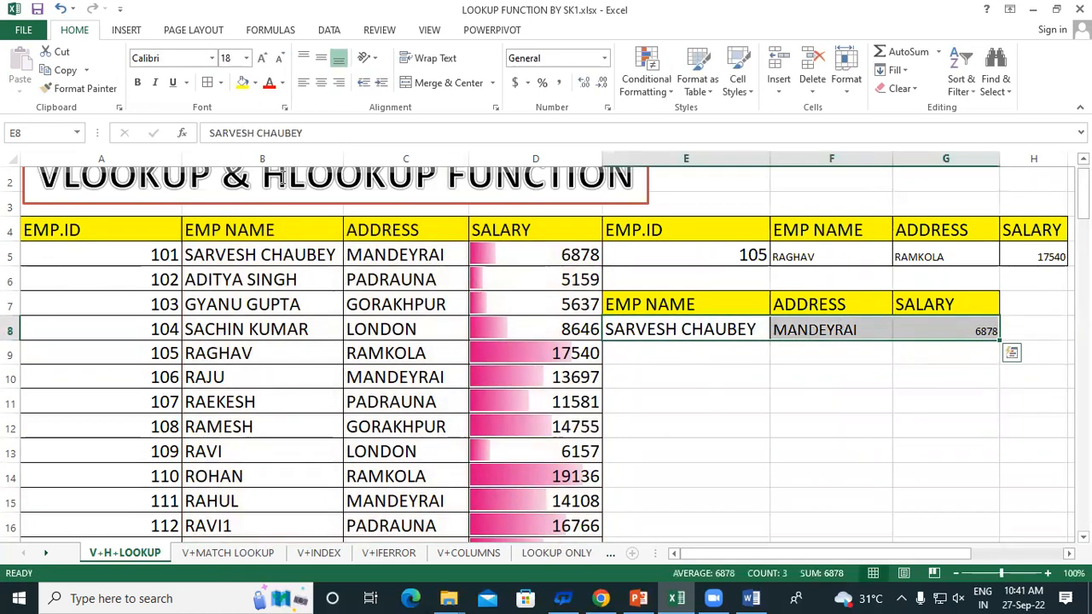
pyautogui.click(859, 399)
# - Test the name-based address and salary lookups by entering the name of employee 105 in E8
pyautogui.click(710, 326)
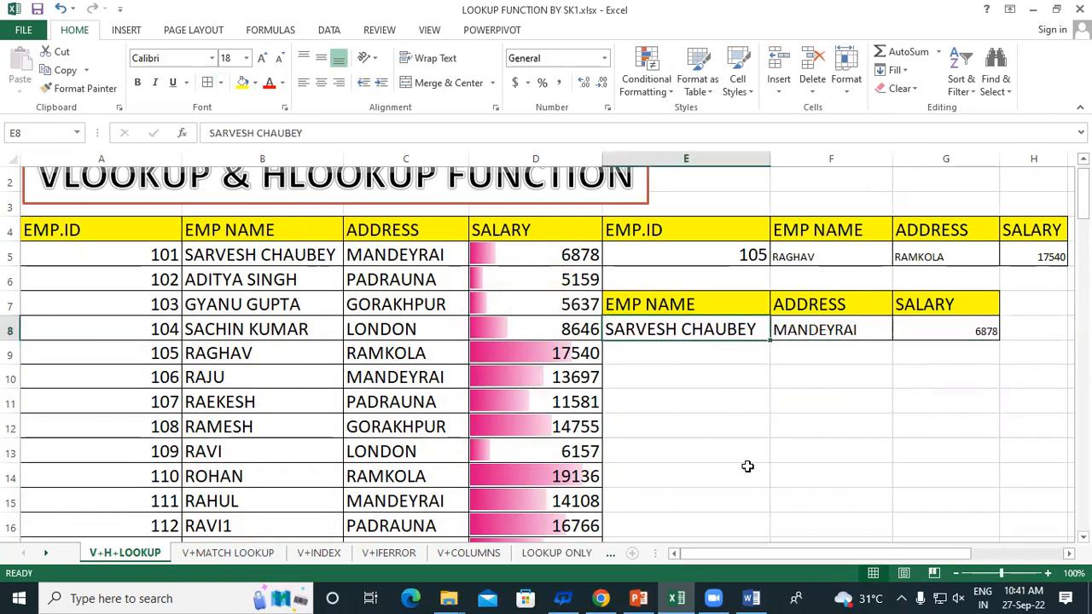
pyautogui.write('RAGHAV')
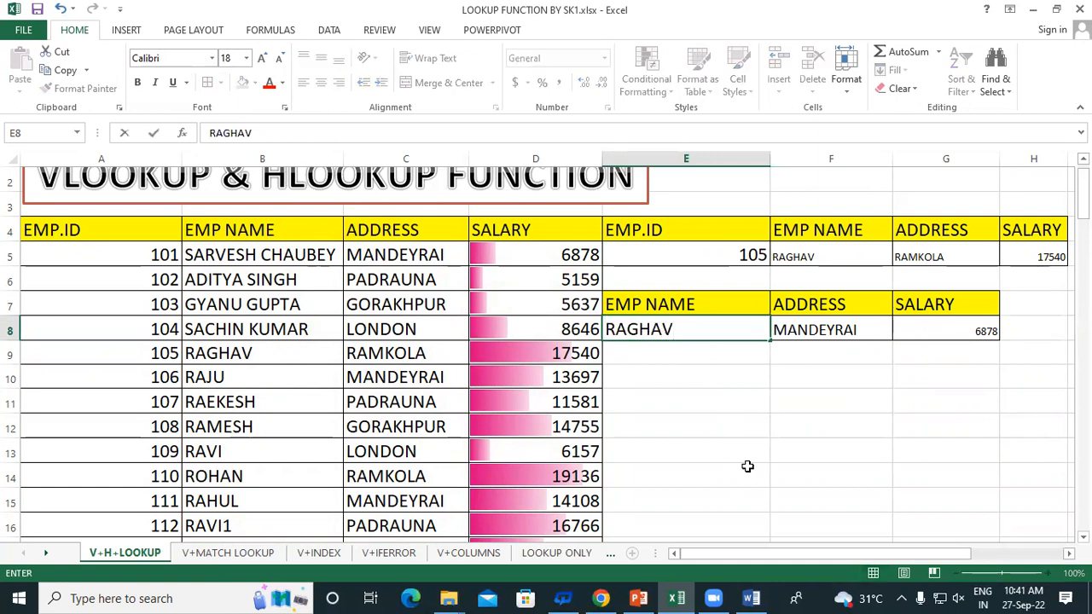
pyautogui.press('Return')
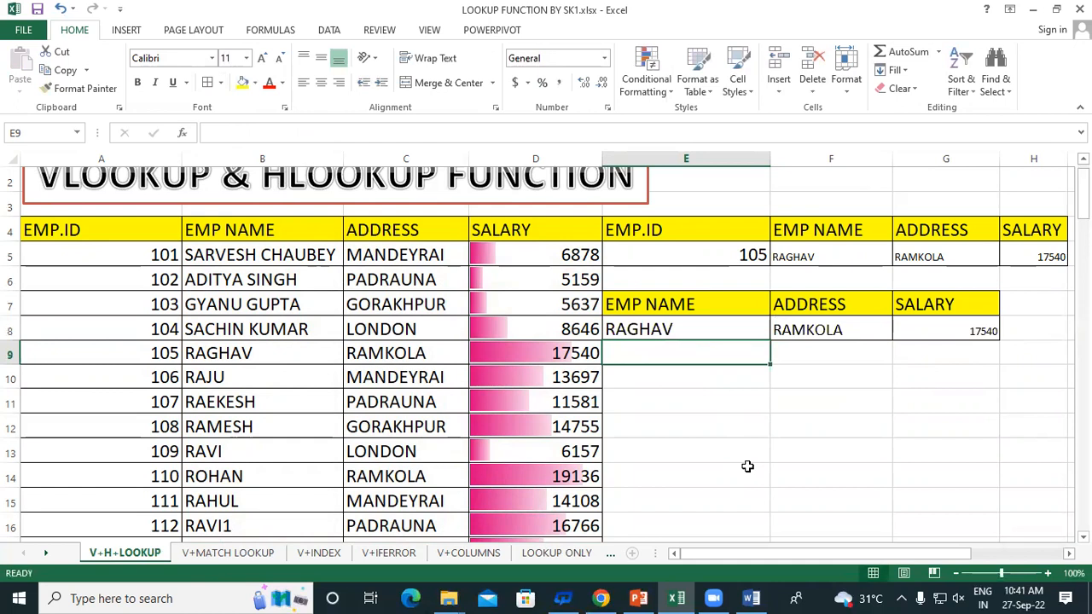
pyautogui.click(670, 329)
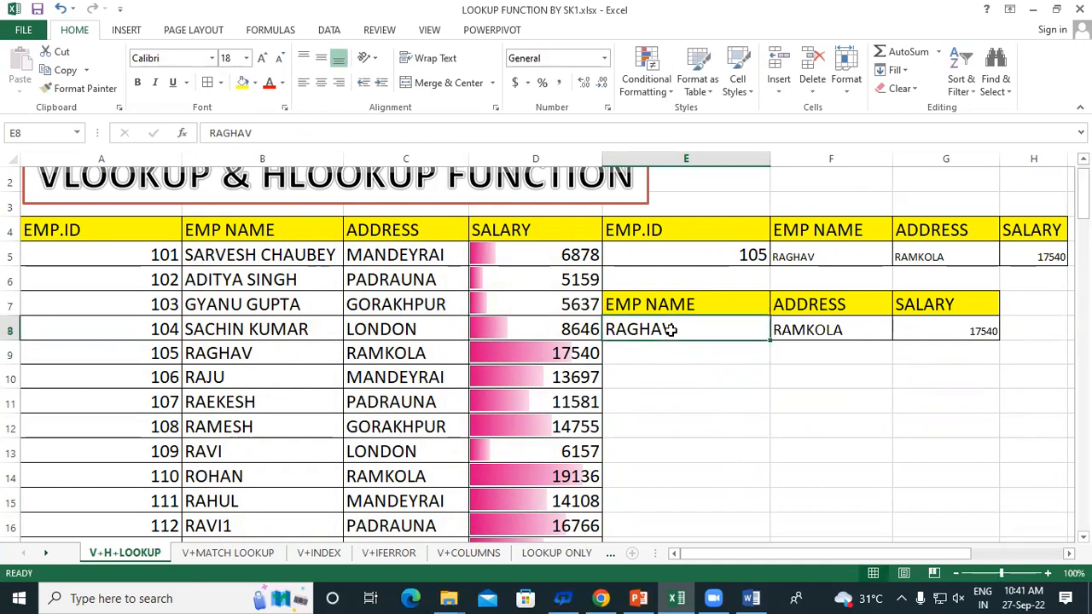
# - Test the name-based address and salary lookups by entering the names of employees 106 and 109 in E8
pyautogui.write('RAJU')
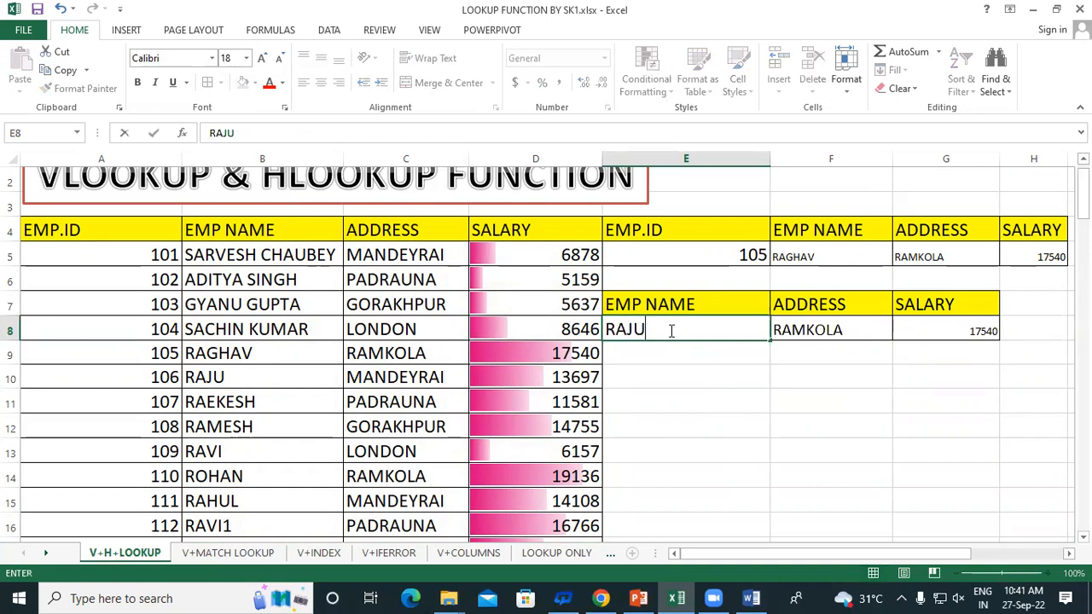
pyautogui.press('Return')
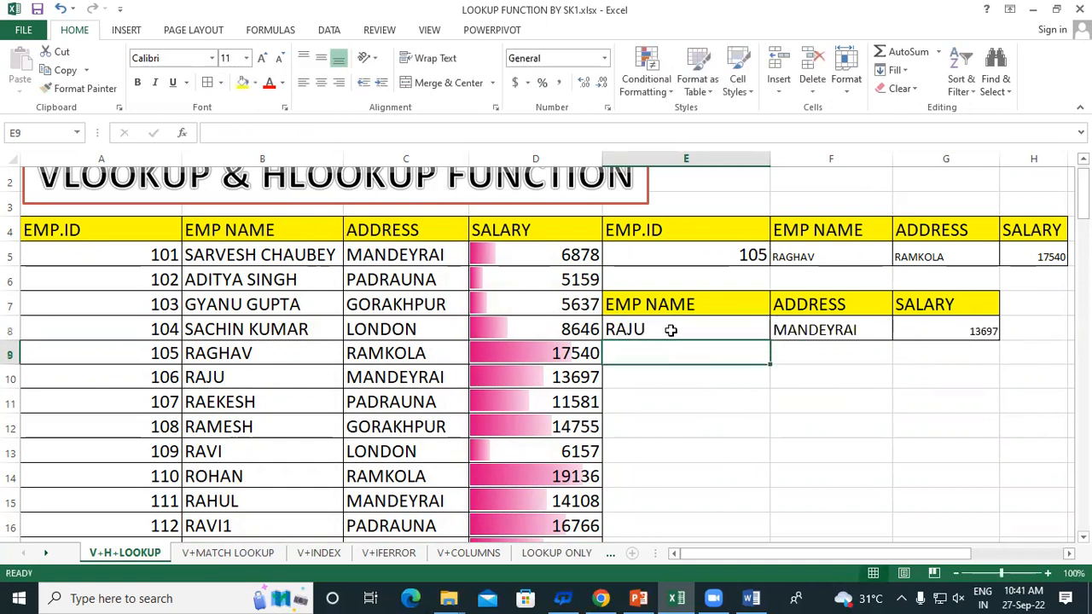
pyautogui.click(669, 330)
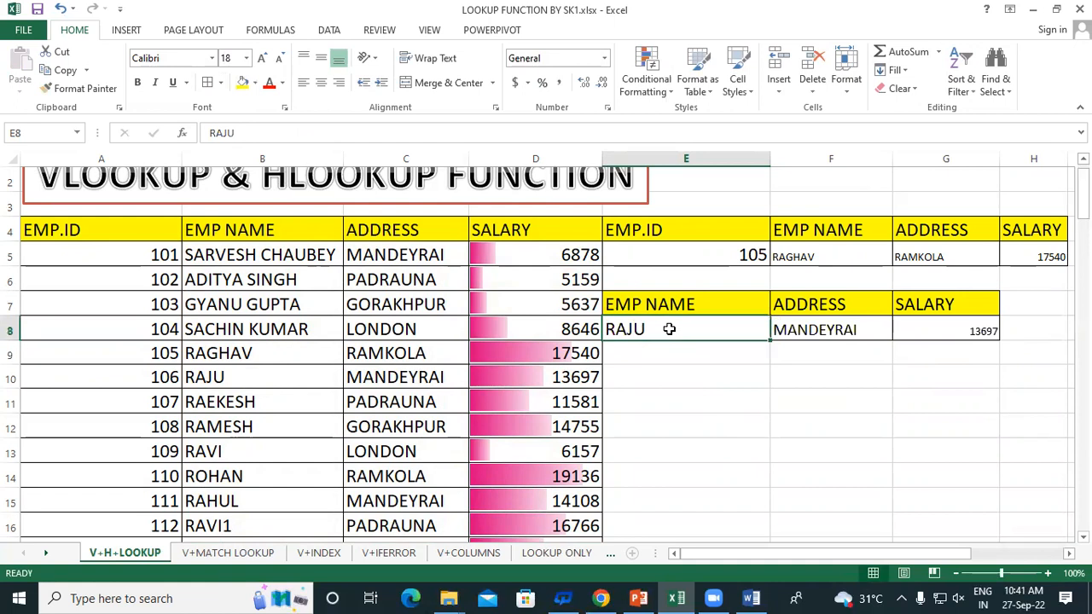
pyautogui.write('RAVI')
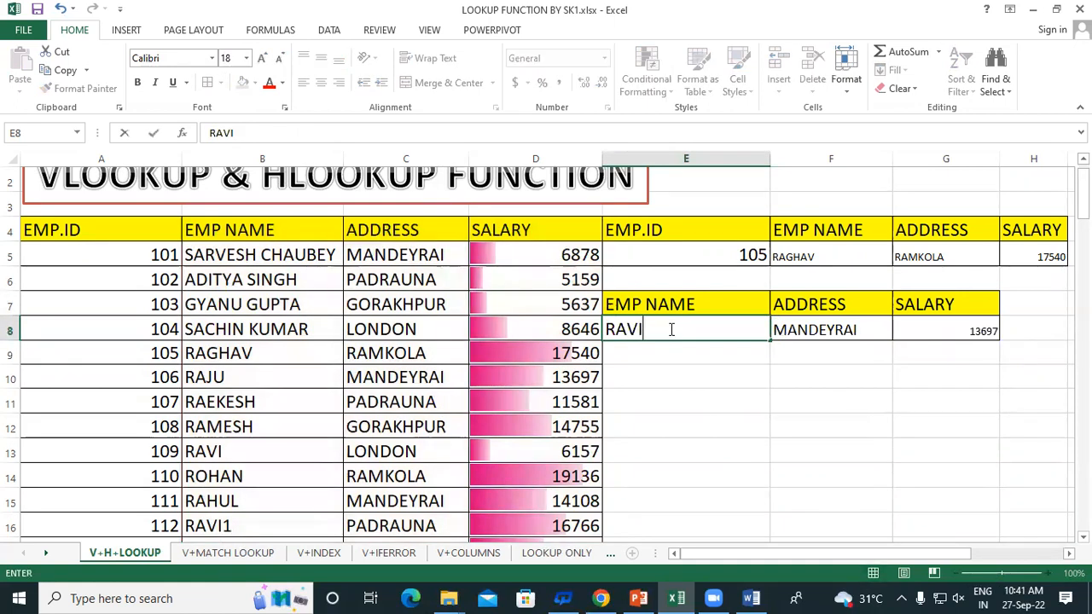
pyautogui.press('Return')
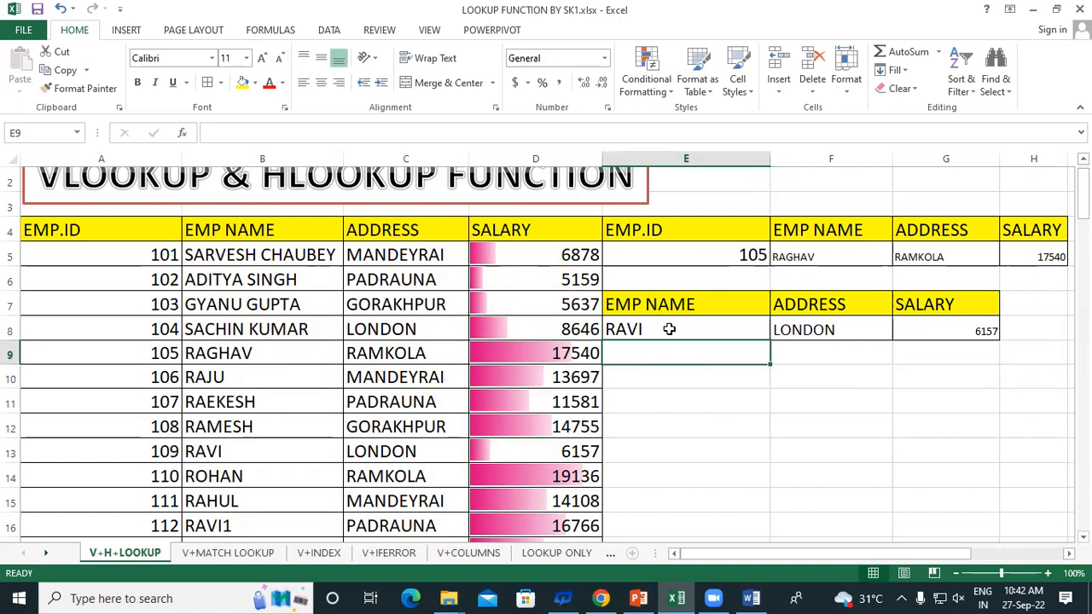
# - Examine the rows of the similarly named employees 109, 112 and 119 in the source table, including employee 119's salary
pyautogui.click(668, 330)
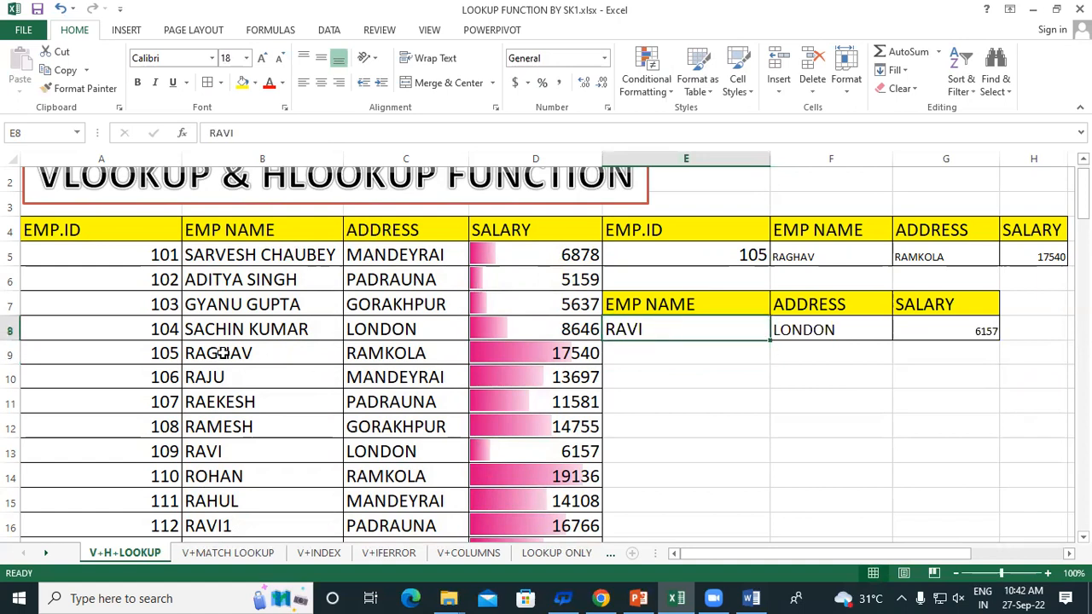
pyautogui.scroll(-1, 223, 346)
pyautogui.scroll(-2, 224, 346)
pyautogui.scroll(1, 209, 341)
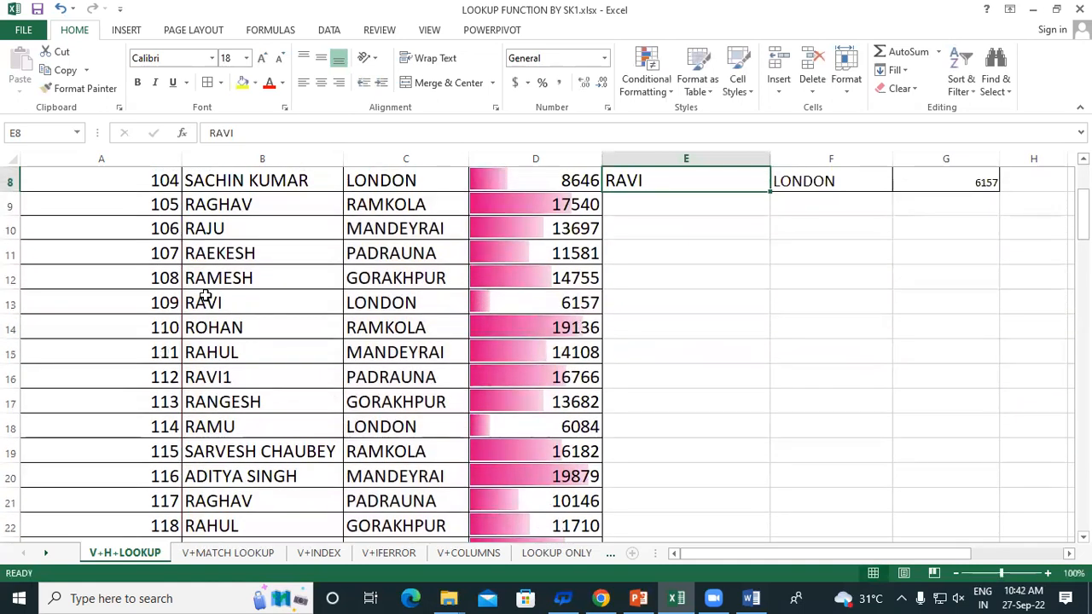
pyautogui.click(209, 303)
pyautogui.scroll(-1, 217, 342)
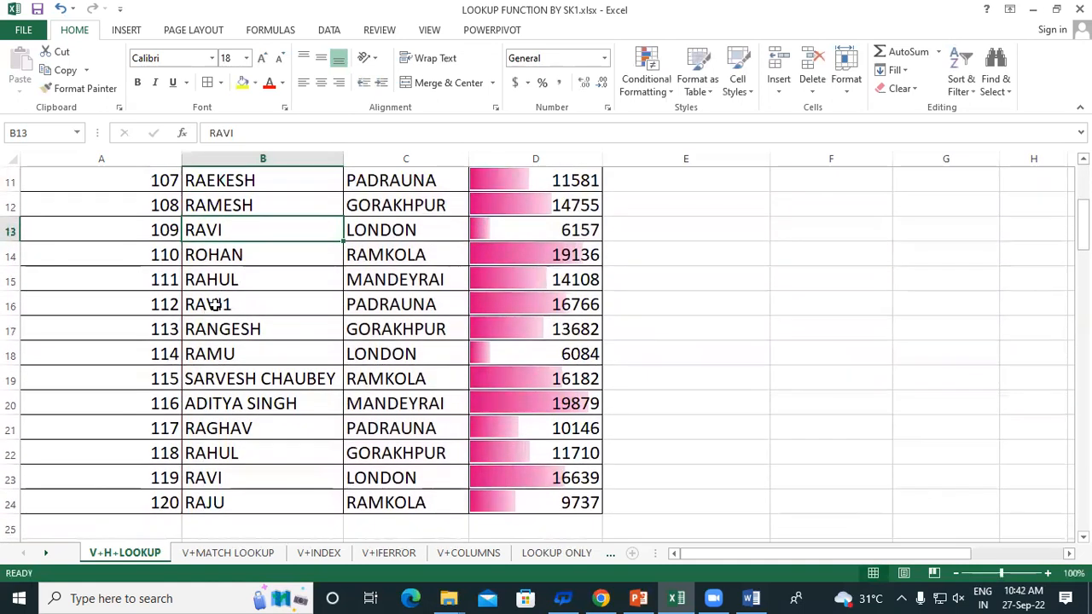
pyautogui.click(213, 304)
pyautogui.scroll(-2, 251, 383)
pyautogui.click(216, 331)
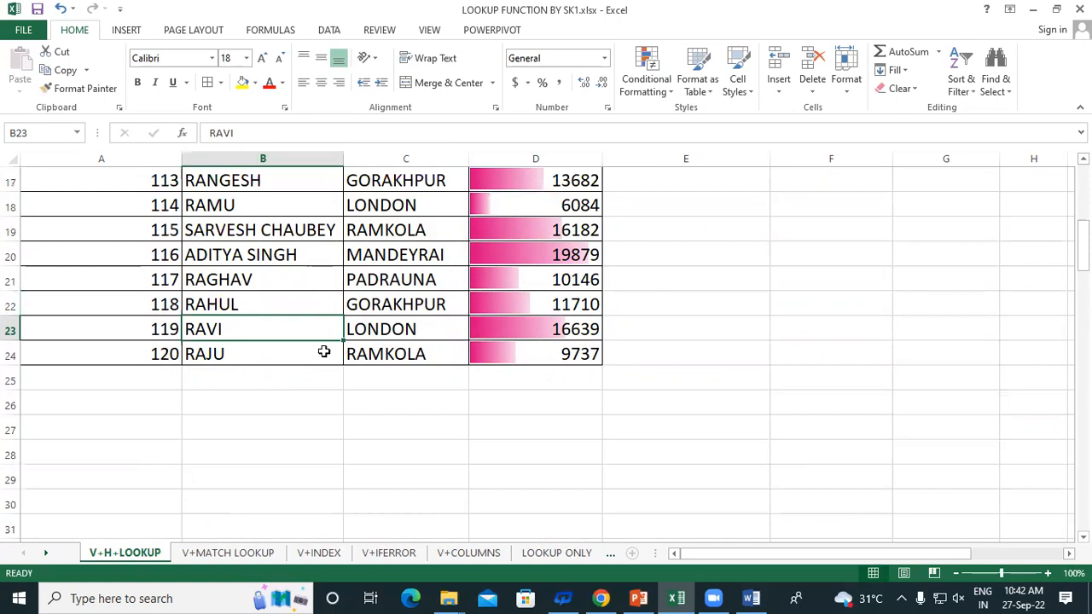
pyautogui.click(578, 328)
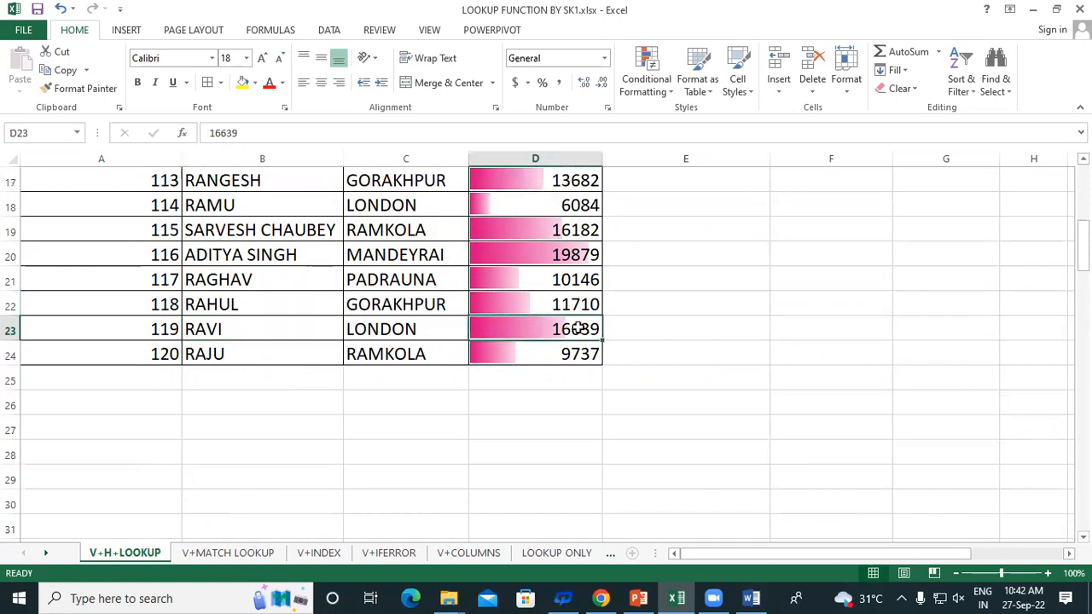
pyautogui.scroll(2, 578, 329)
pyautogui.click(228, 304)
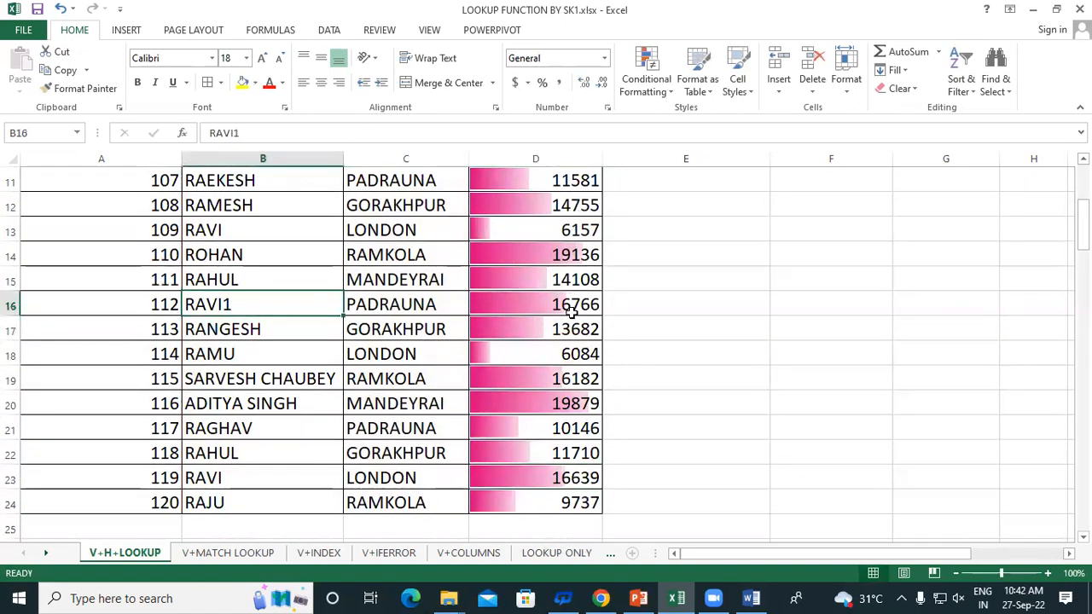
pyautogui.scroll(1, 426, 337)
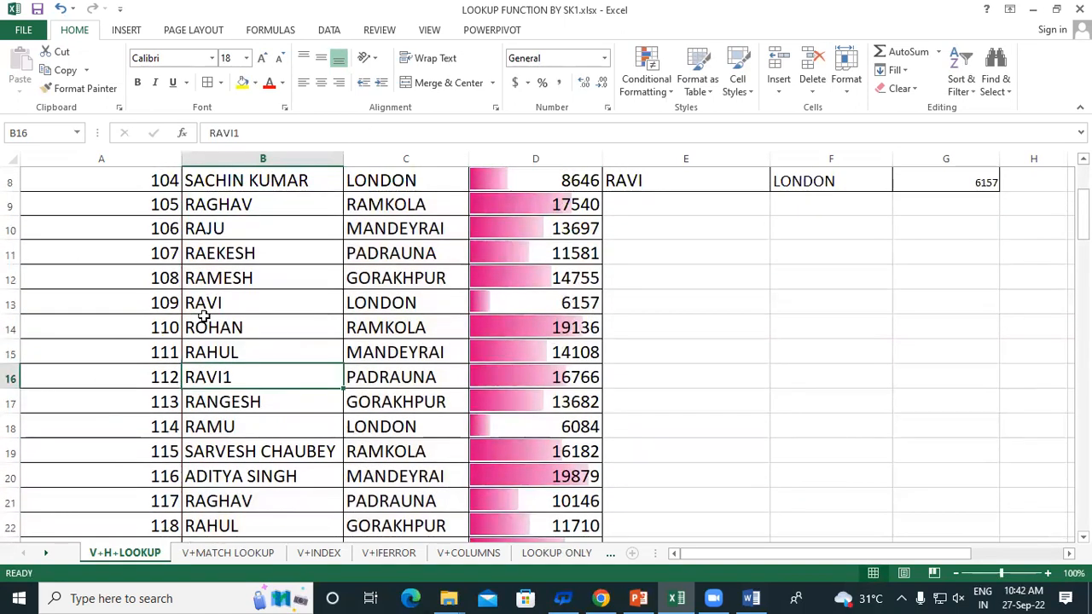
pyautogui.click(226, 300)
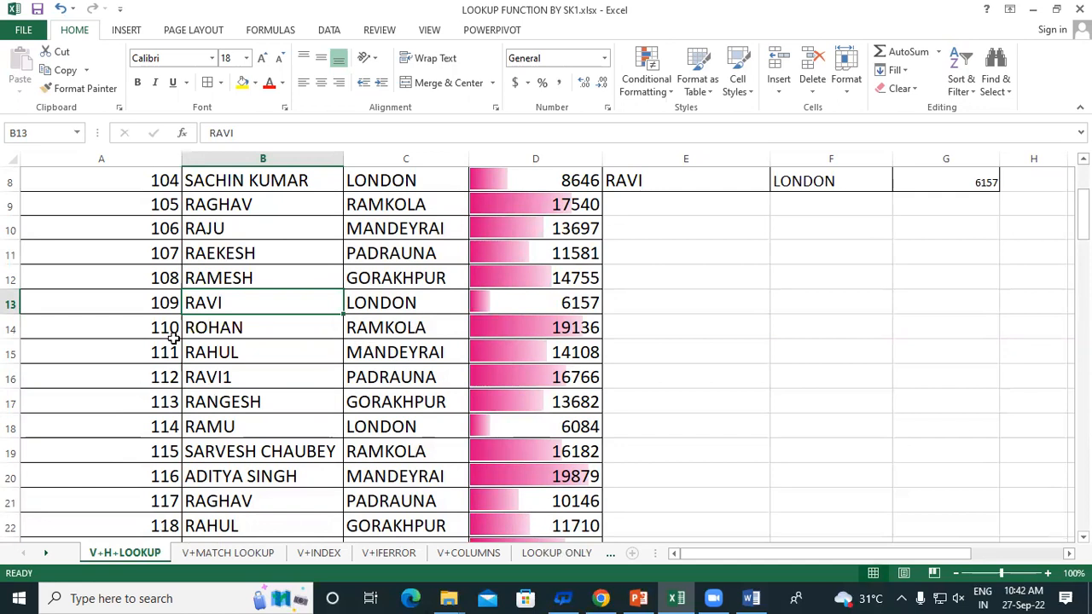
# - Append the digit 2 to the name of employee 119 in B23 so it differs from employee 109
pyautogui.scroll(-2, 256, 297)
pyautogui.click(253, 231)
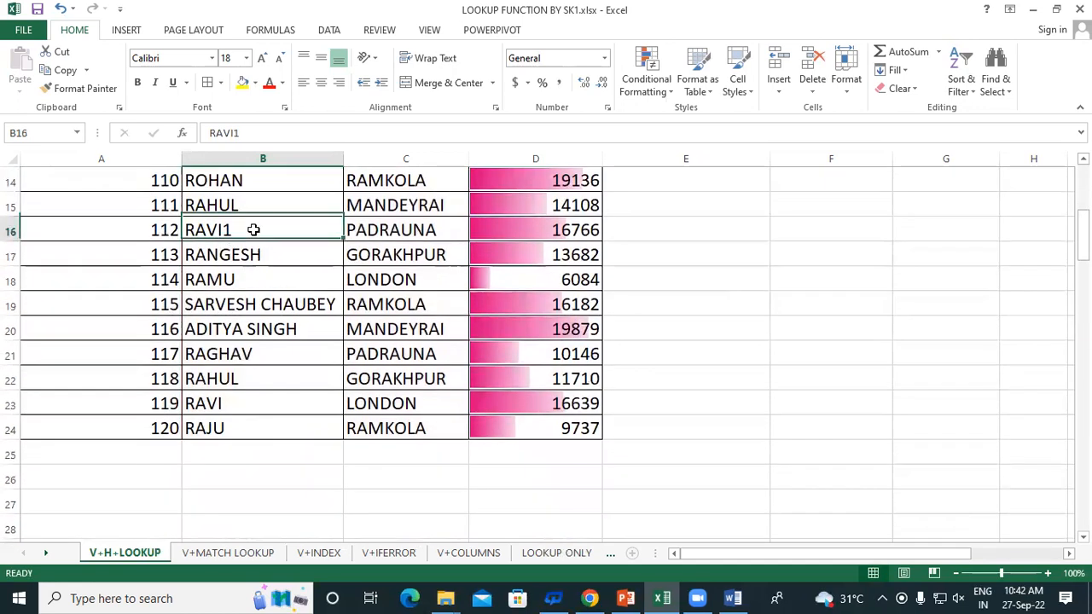
pyautogui.doubleClick(236, 405)
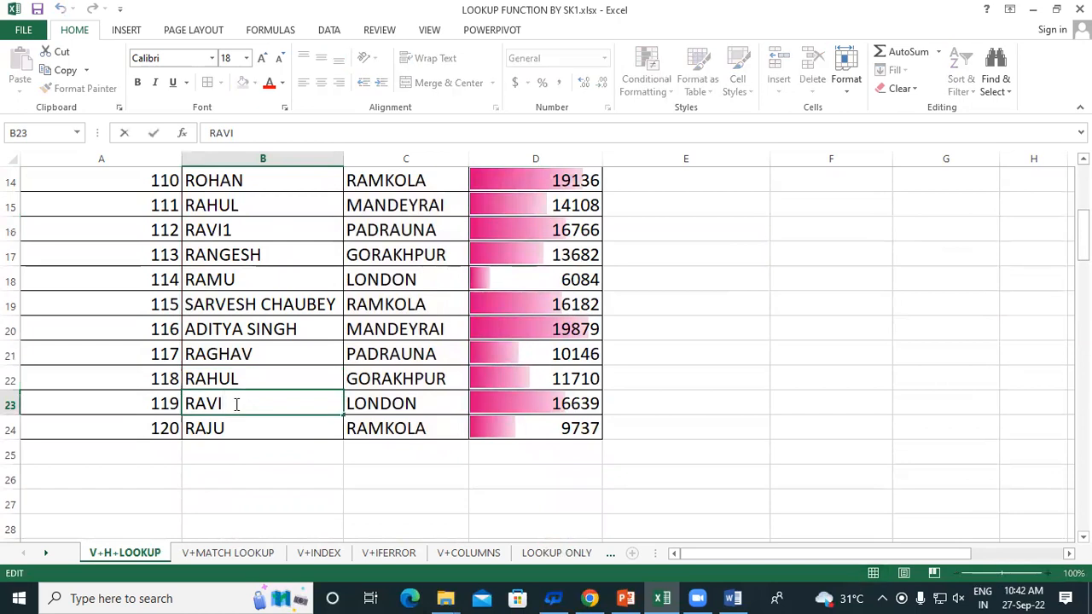
pyautogui.write('2')
pyautogui.click(307, 432)
# - Append 2 to the lookup name in E8 and check the address and salary formulas in F8 and G8
pyautogui.scroll(3, 636, 390)
pyautogui.click(660, 260)
pyautogui.doubleClick(659, 260)
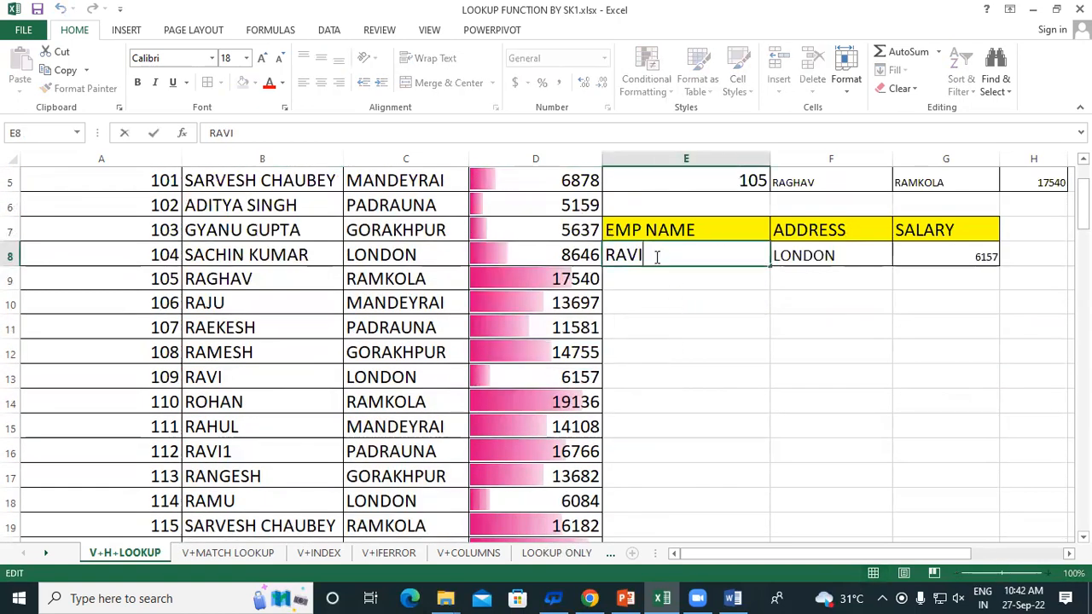
pyautogui.write('2')
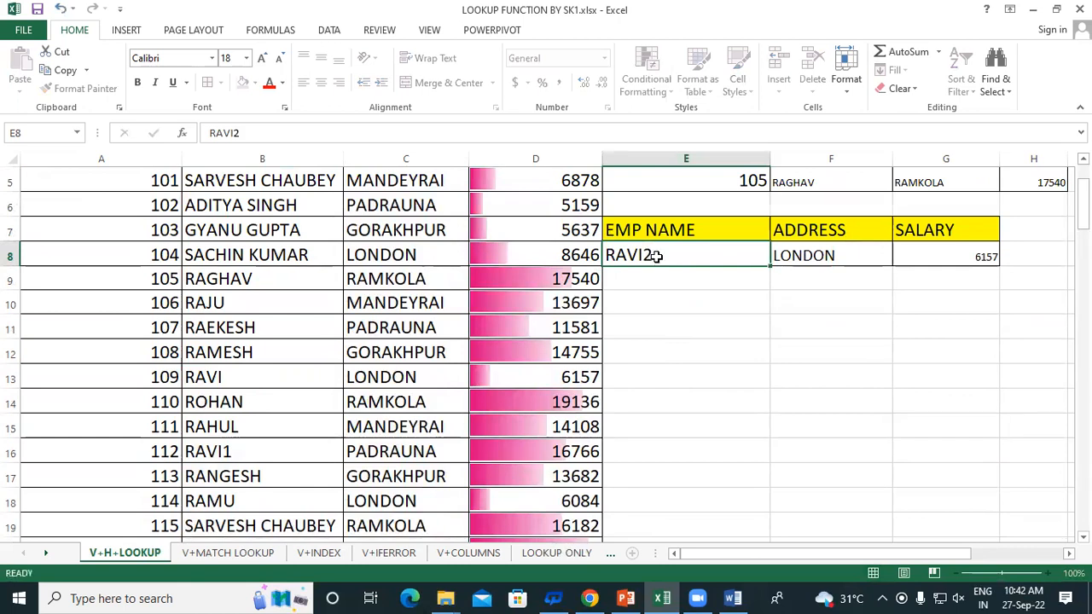
pyautogui.press('Return')
pyautogui.click(840, 255)
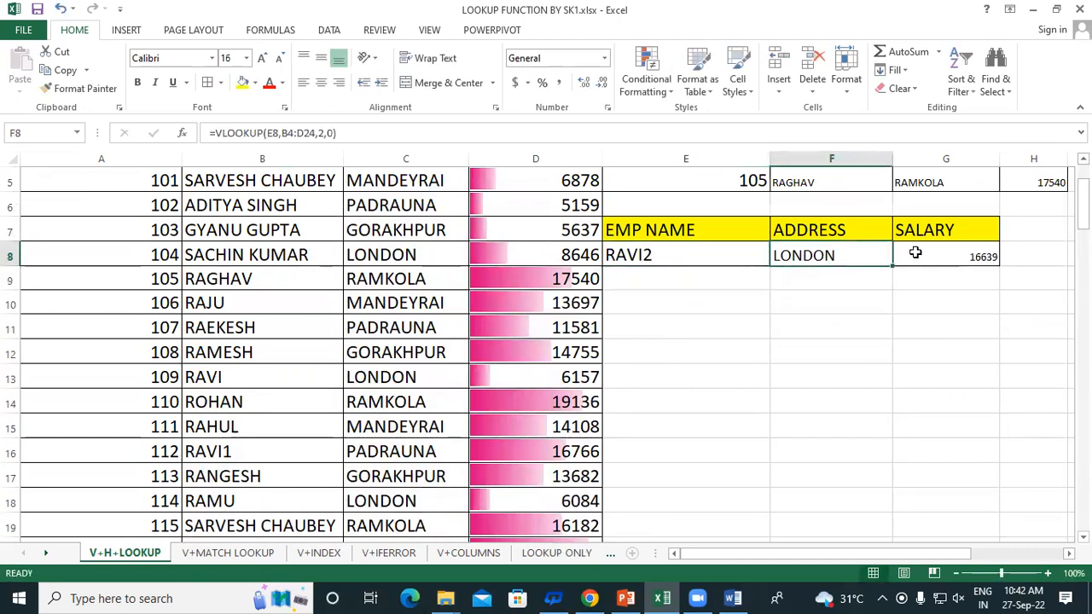
pyautogui.click(933, 254)
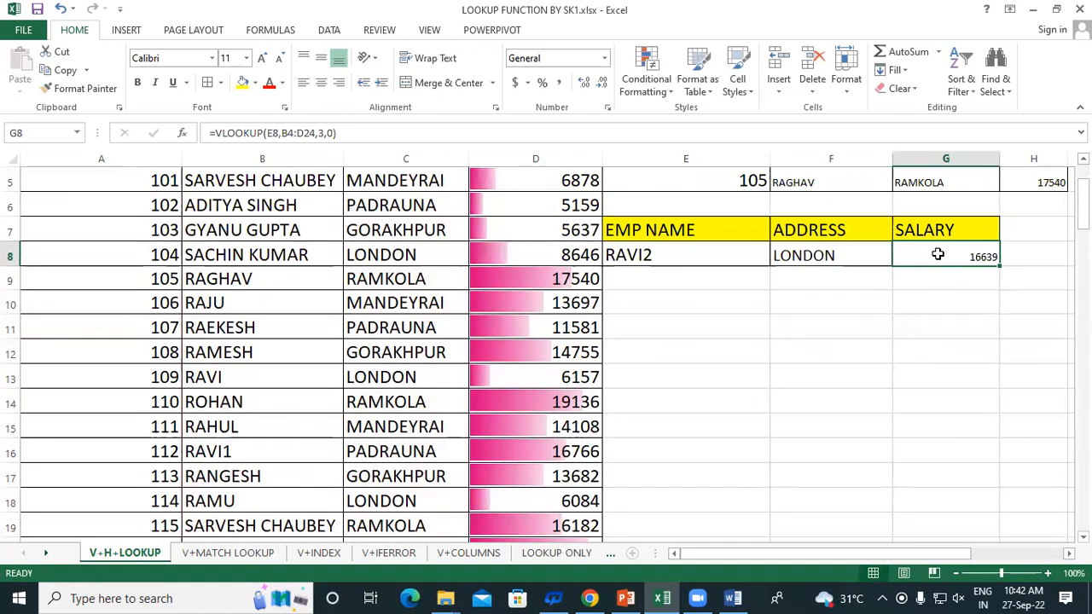
# - Replace the trailing 2 with 1 in the E8 lookup name to test the lookup for employee 112
pyautogui.doubleClick(676, 253)
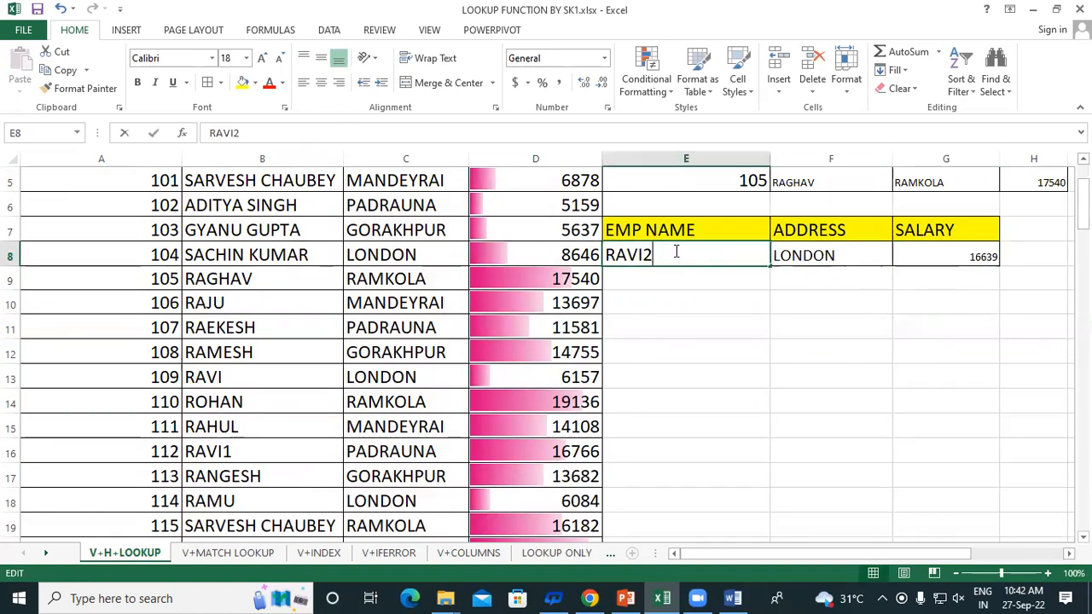
pyautogui.press('BackSpace')
pyautogui.write('1')
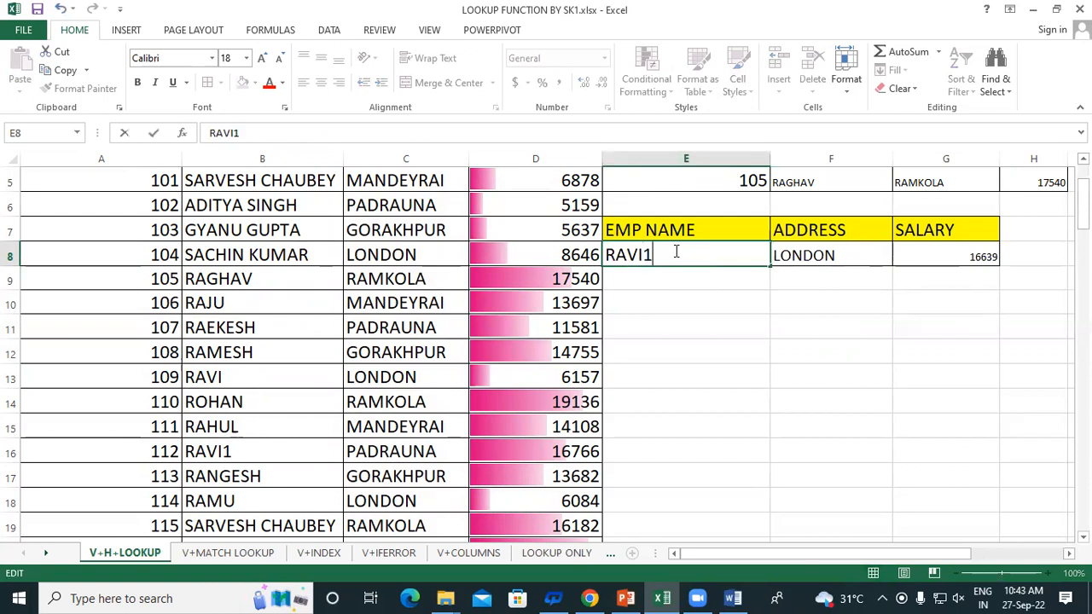
pyautogui.press('Return')
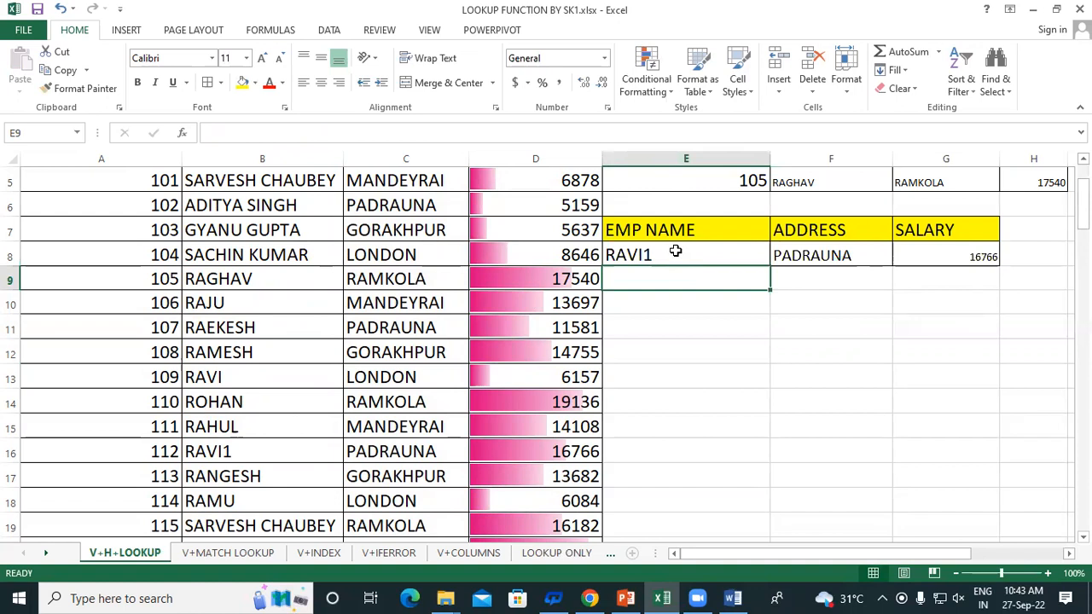
# - Remove the trailing digits from the names of employees 112 and 119 in B16 and B23
pyautogui.doubleClick(247, 451)
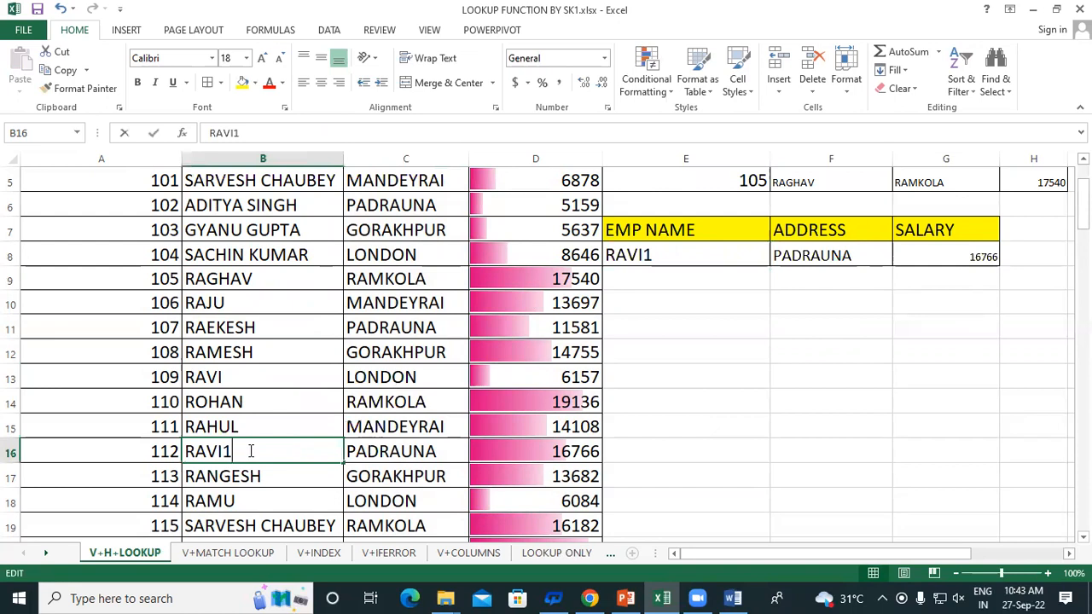
pyautogui.press('BackSpace')
pyautogui.scroll(-3, 249, 450)
pyautogui.doubleClick(248, 403)
pyautogui.press('BackSpace')
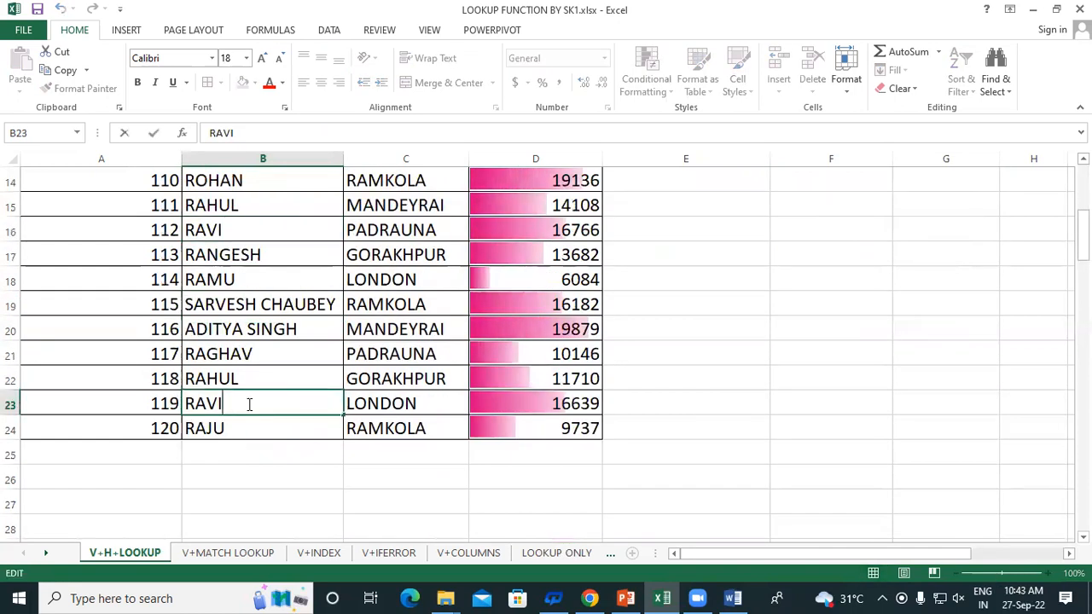
pyautogui.press('Return')
# - Remove the trailing 1 from the lookup name in E8 and compare the returned details with employee 109's row
pyautogui.scroll(4, 350, 429)
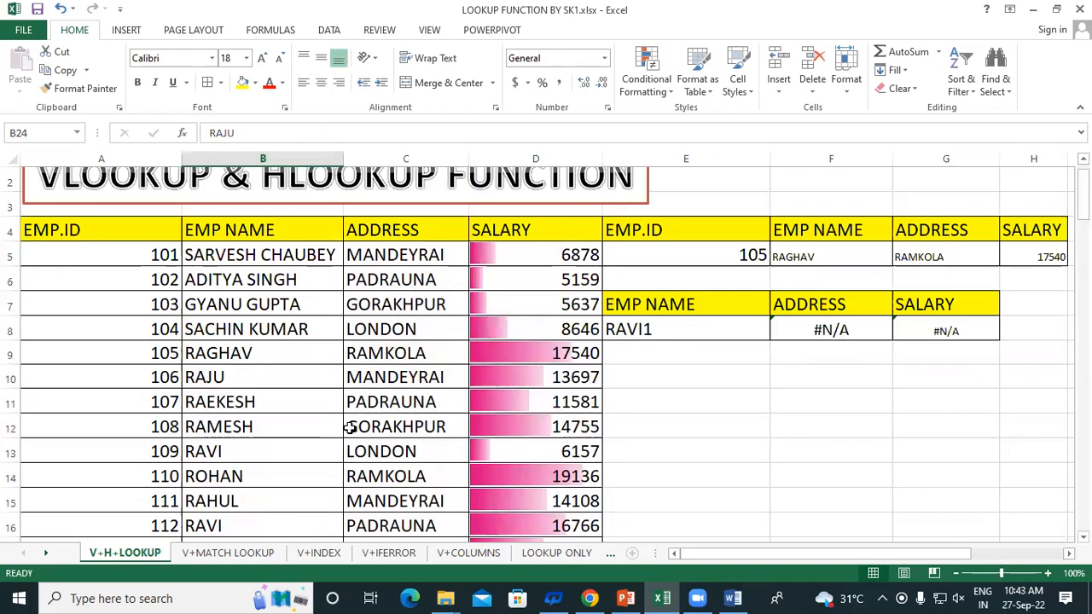
pyautogui.scroll(1, 349, 429)
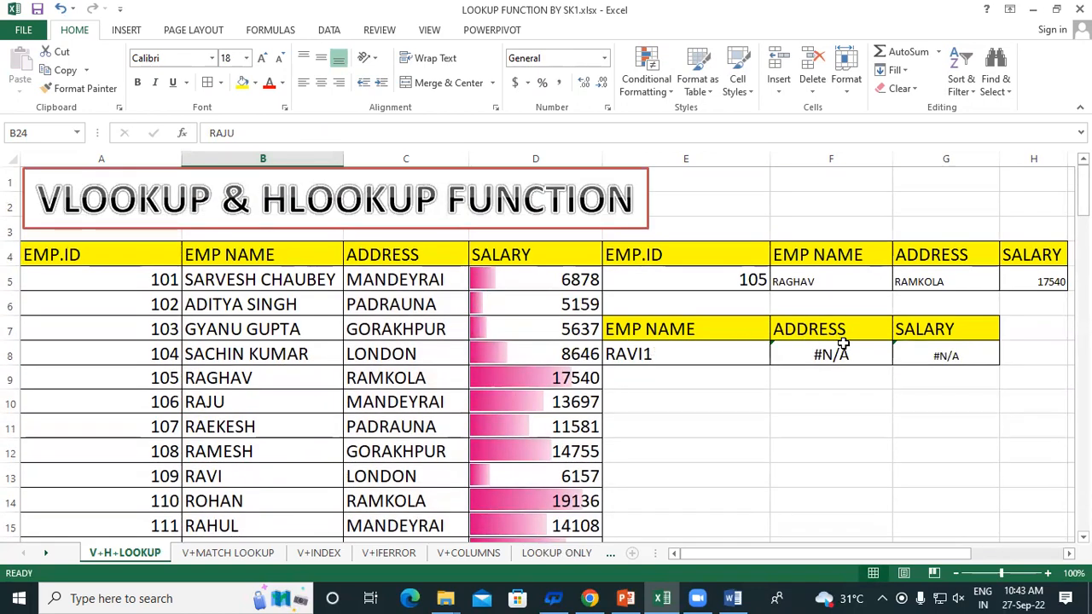
pyautogui.scroll(-3, 861, 316)
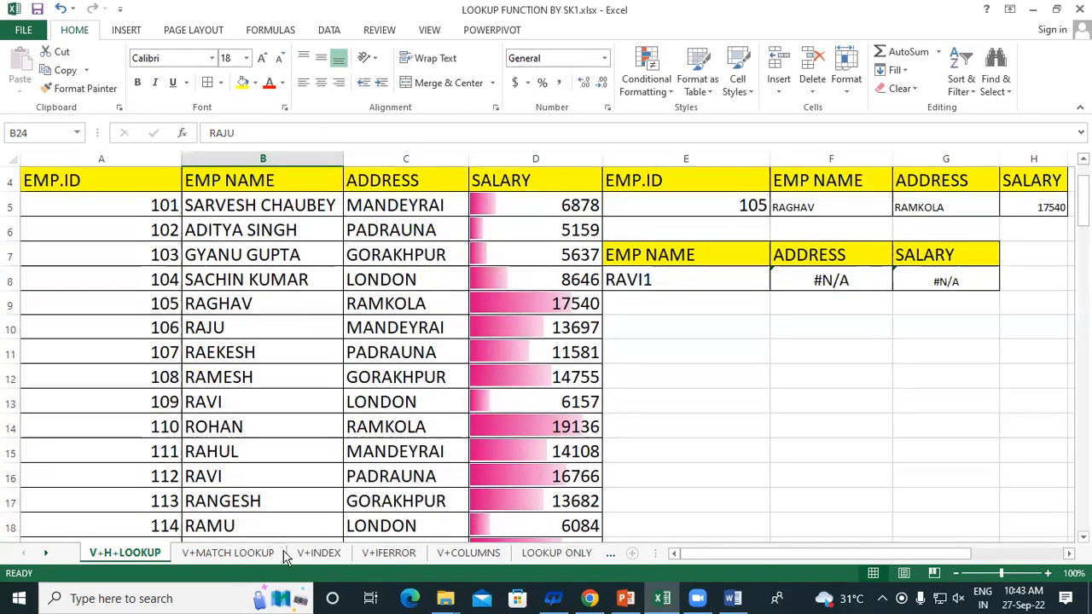
pyautogui.doubleClick(657, 276)
pyautogui.press('BackSpace')
pyautogui.press('Return')
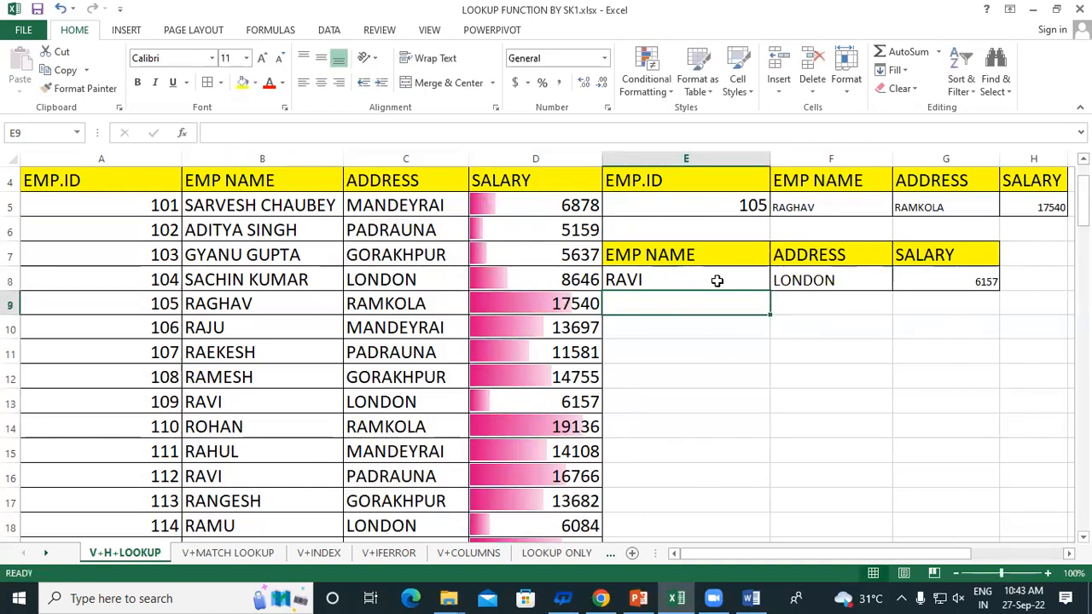
pyautogui.click(844, 282)
pyautogui.click(222, 399)
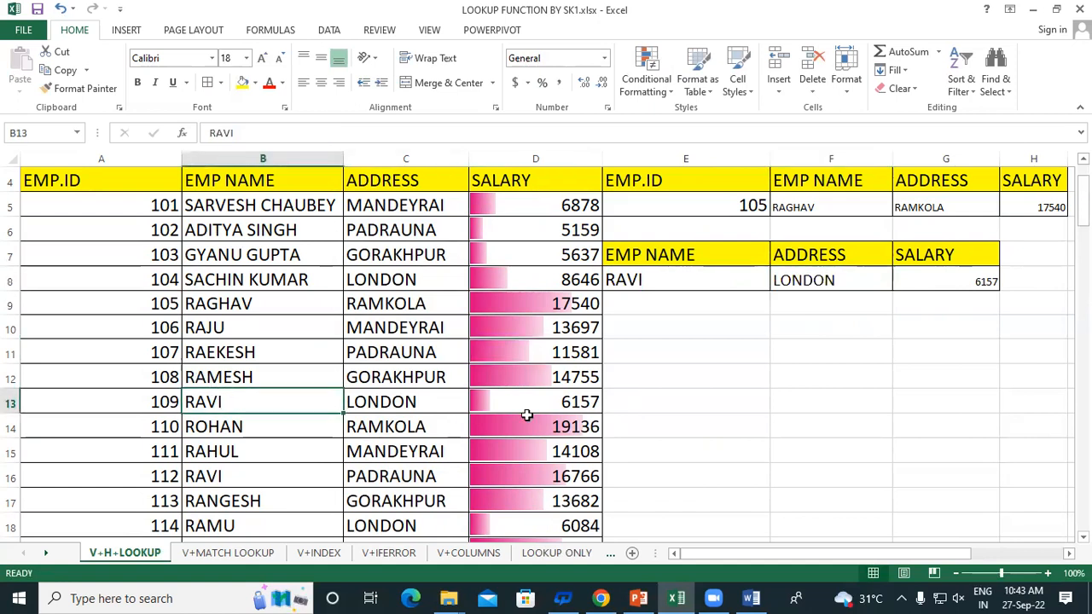
pyautogui.click(536, 403)
# - Append 1 to employee 112's name in B16 and to the lookup name in E8
pyautogui.scroll(-1, 389, 411)
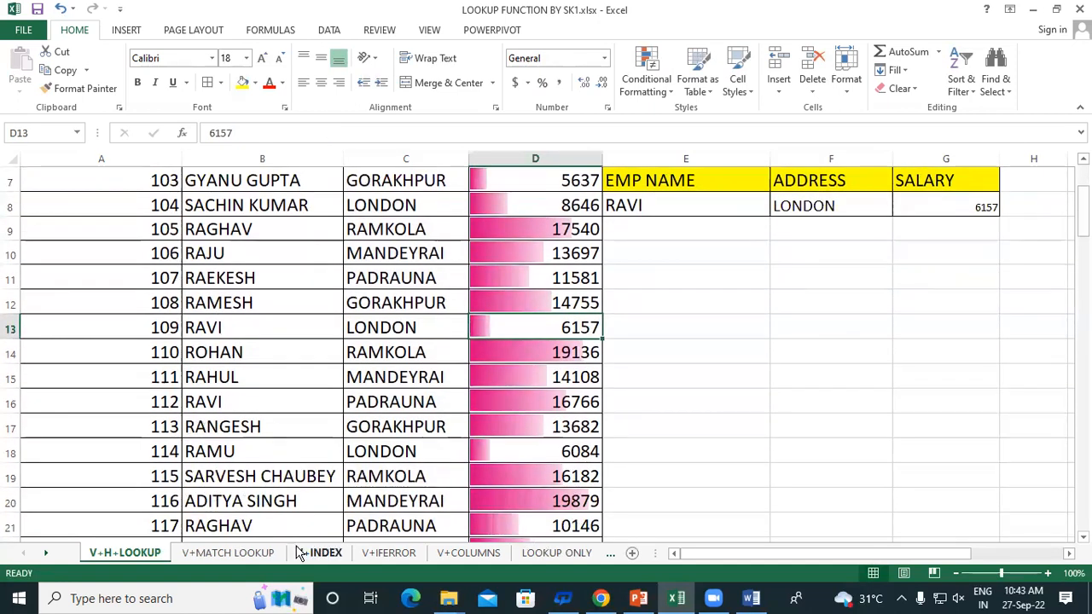
pyautogui.doubleClick(238, 402)
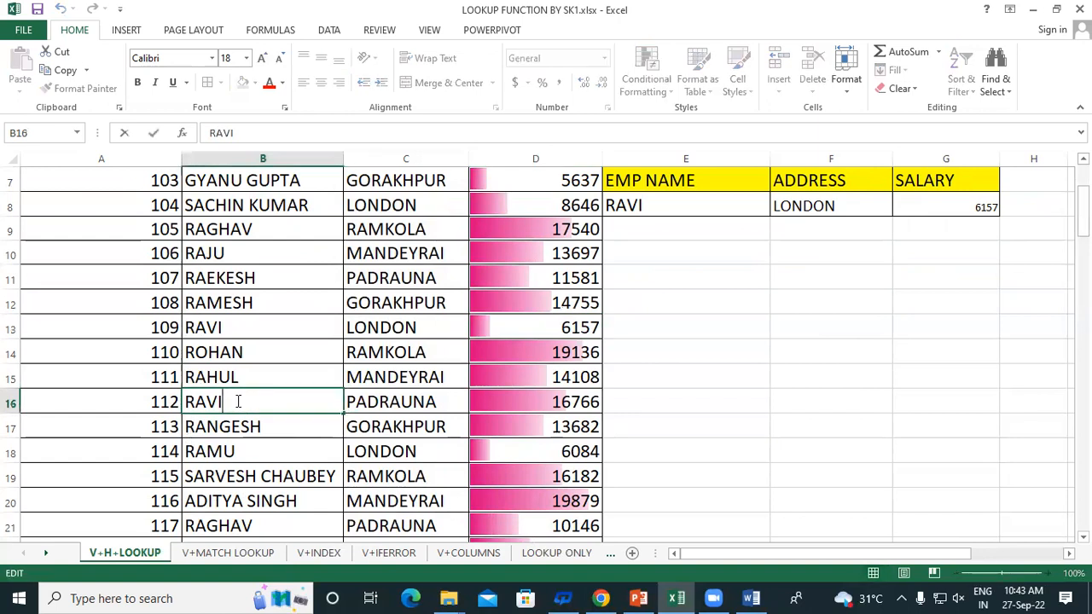
pyautogui.write('1')
pyautogui.press('Return')
pyautogui.doubleClick(646, 200)
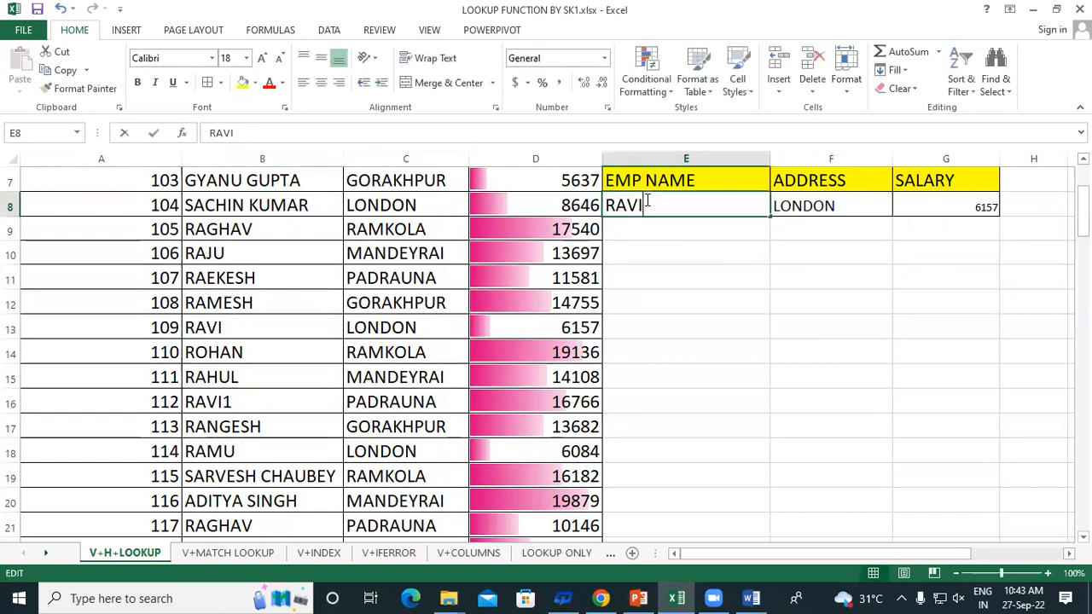
pyautogui.press('Return')
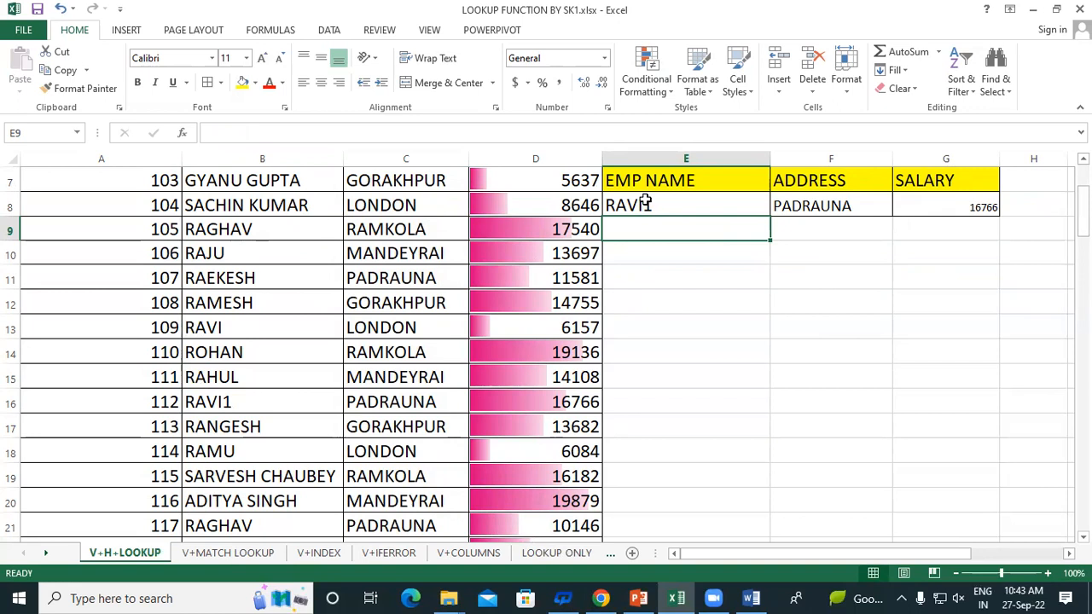
# - Review the employee table's ID, name, address and salary columns alongside the two lookup areas
pyautogui.scroll(1, 653, 275)
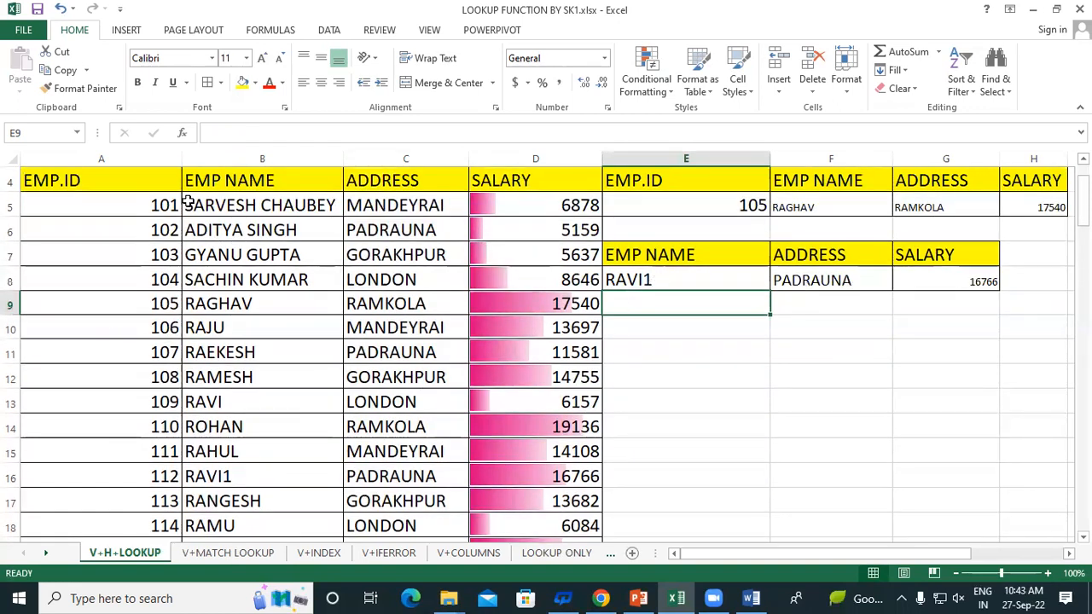
pyautogui.moveTo(212, 205); pyautogui.dragTo(230, 452)
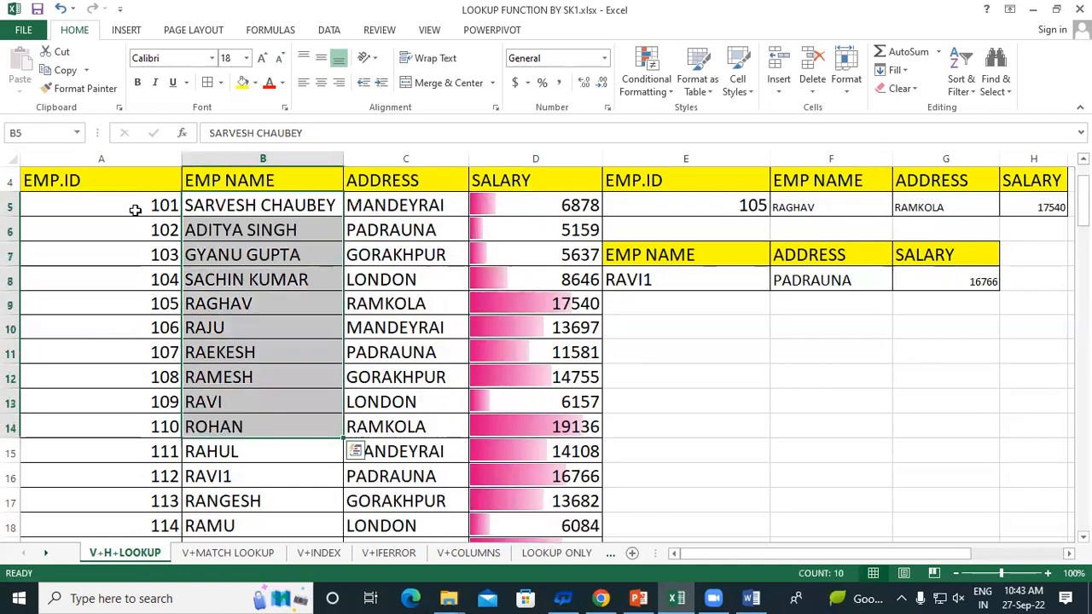
pyautogui.moveTo(134, 213); pyautogui.dragTo(138, 378)
pyautogui.moveTo(256, 209); pyautogui.dragTo(256, 427)
pyautogui.moveTo(376, 208); pyautogui.dragTo(397, 444)
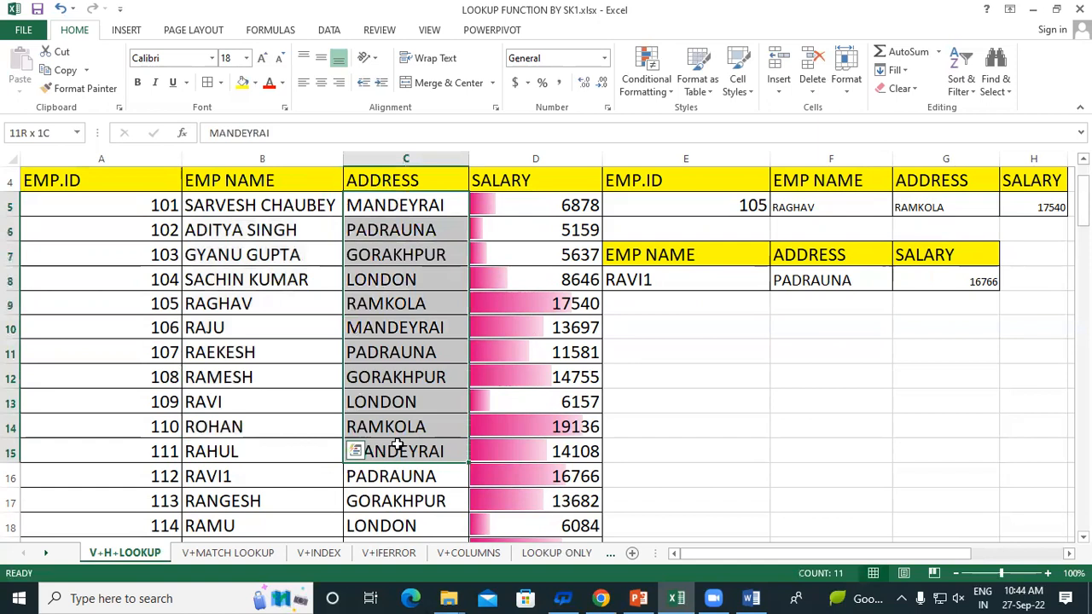
pyautogui.moveTo(512, 205); pyautogui.dragTo(524, 460)
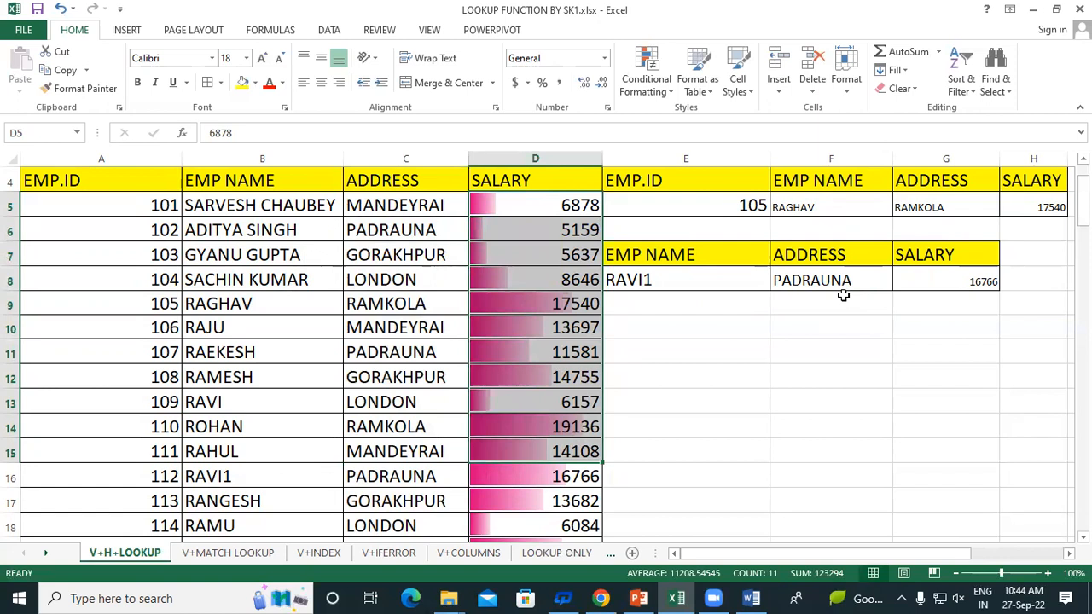
pyautogui.scroll(-1, 592, 397)
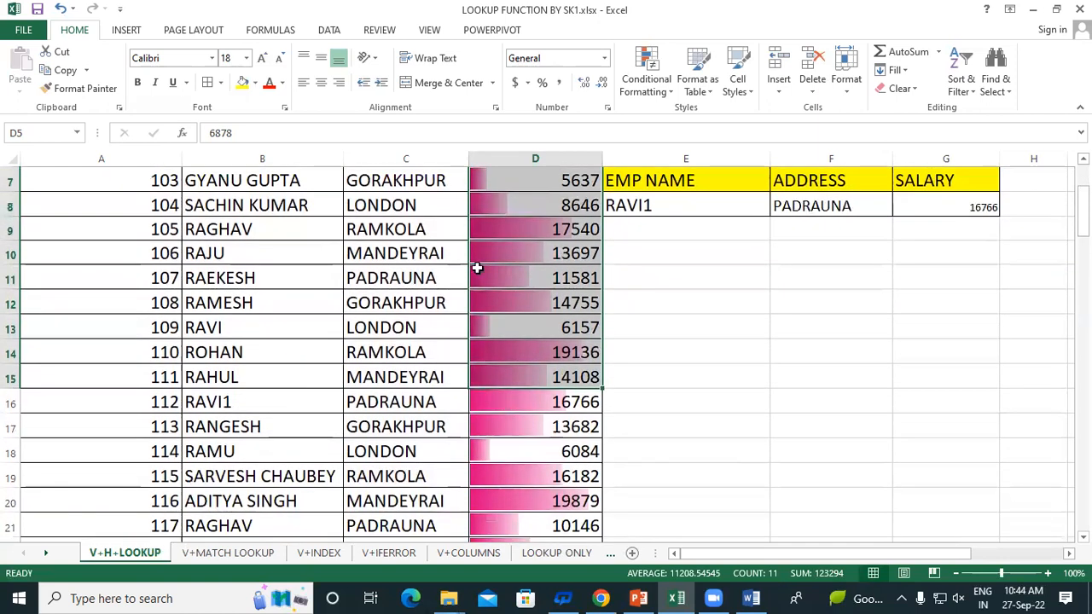
pyautogui.scroll(1, 384, 352)
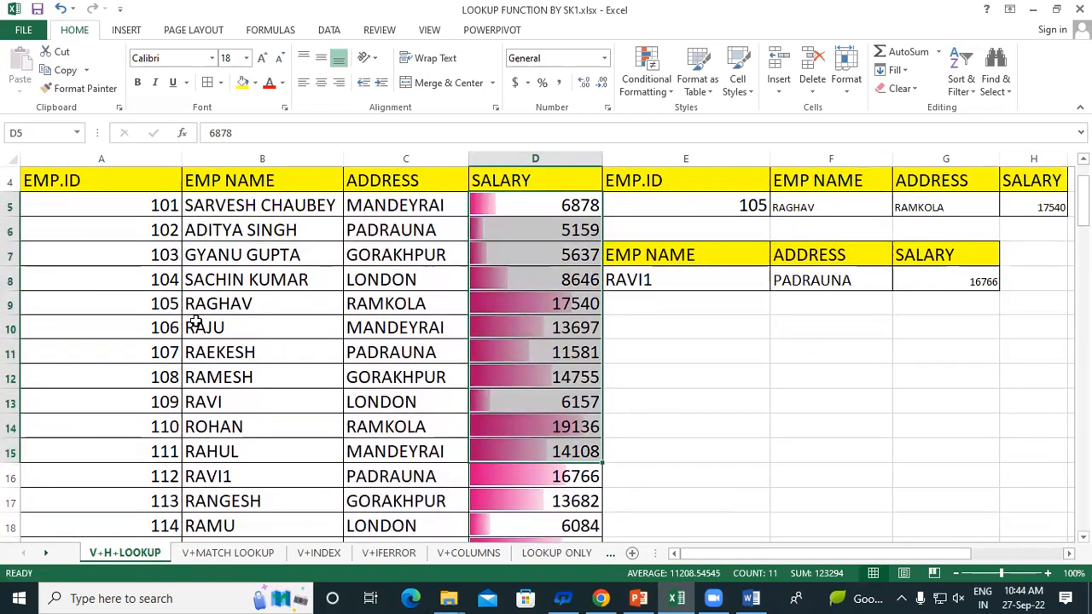
# - Set employee 105's address in C9 to PADRAUNA
pyautogui.click(270, 304)
pyautogui.click(407, 299)
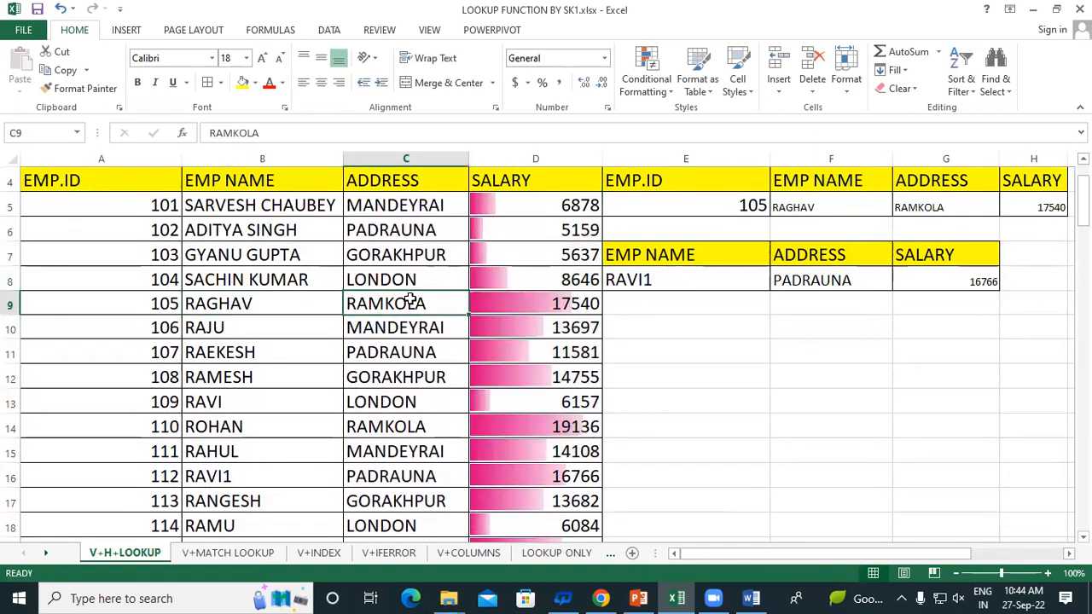
pyautogui.write('PADRA')
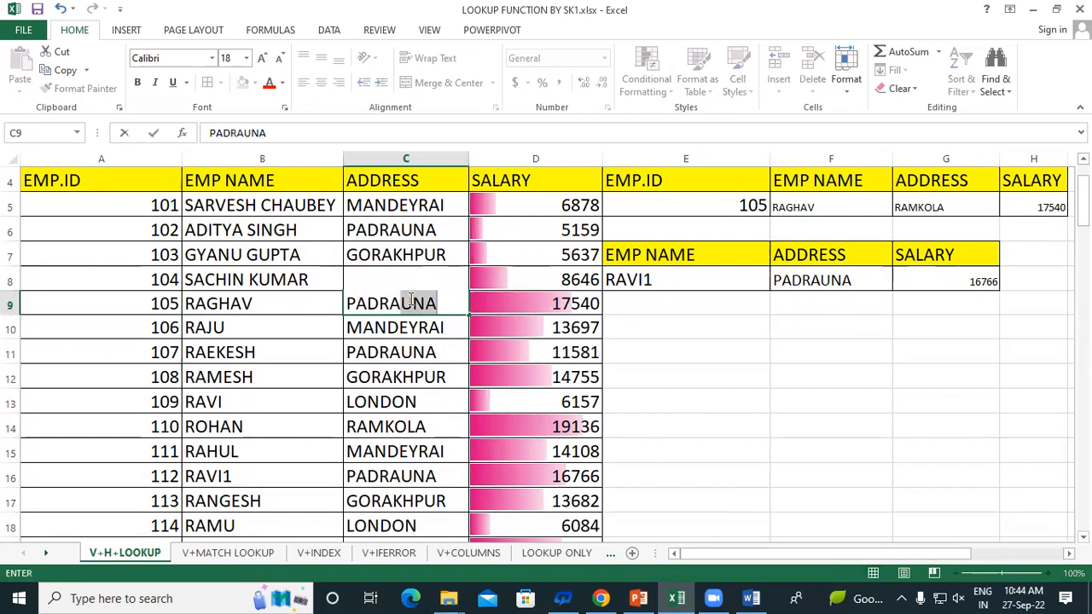
pyautogui.press('Return')
# - Set the lookup name in E8 to employee 105's name to test the returned address and salary
pyautogui.click(679, 287)
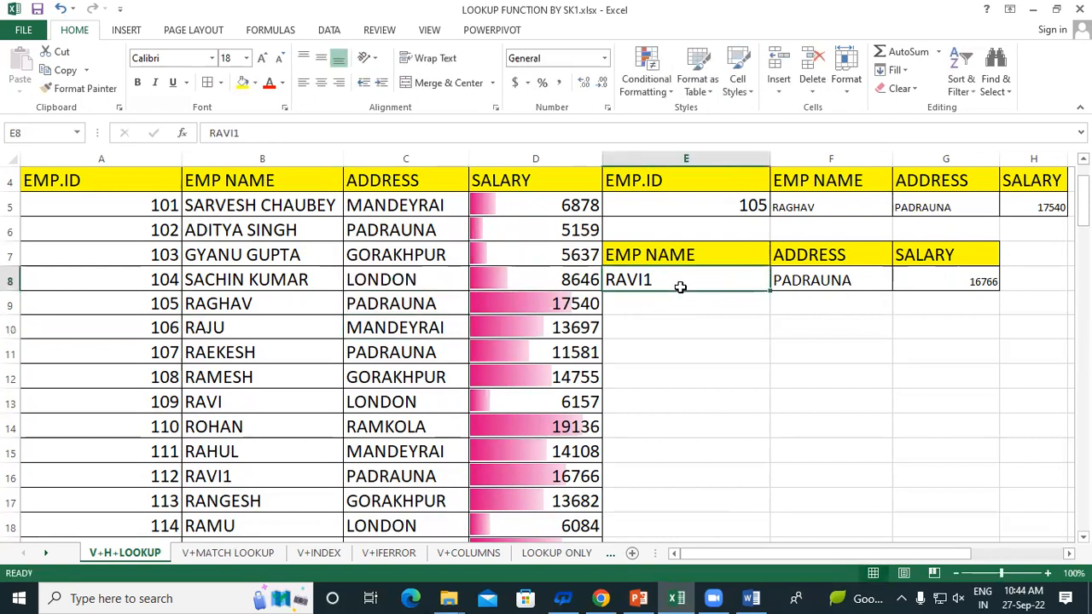
pyautogui.write('RAGHAV')
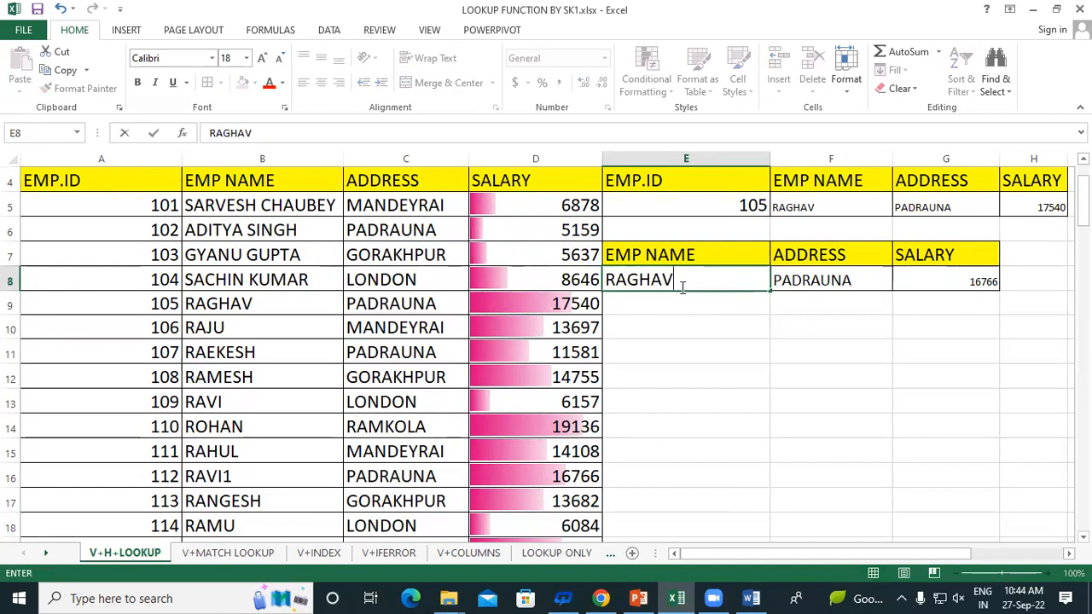
pyautogui.press('Return')
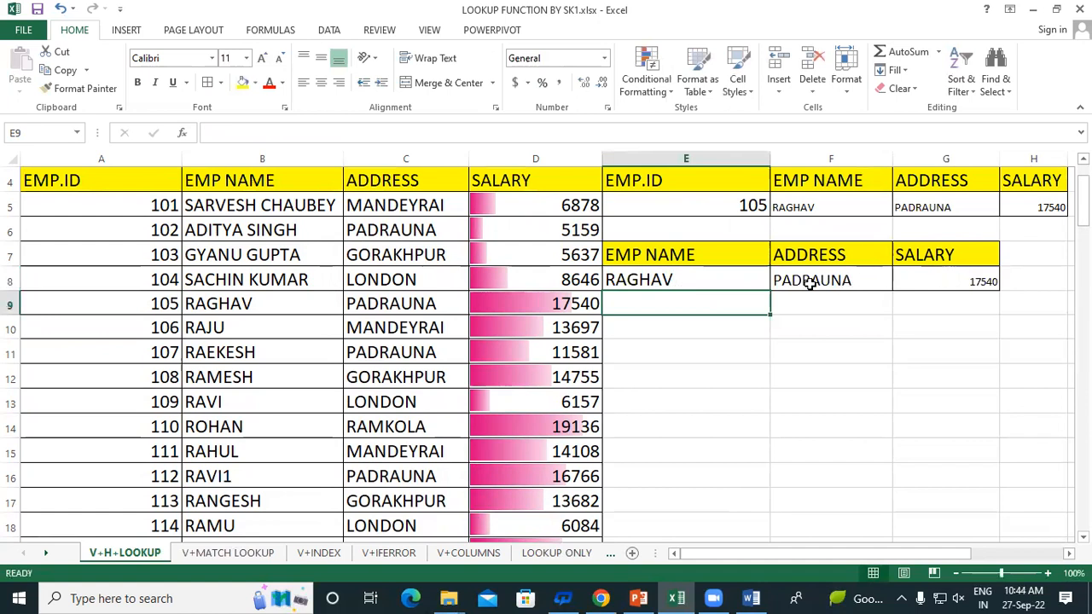
pyautogui.click(668, 271)
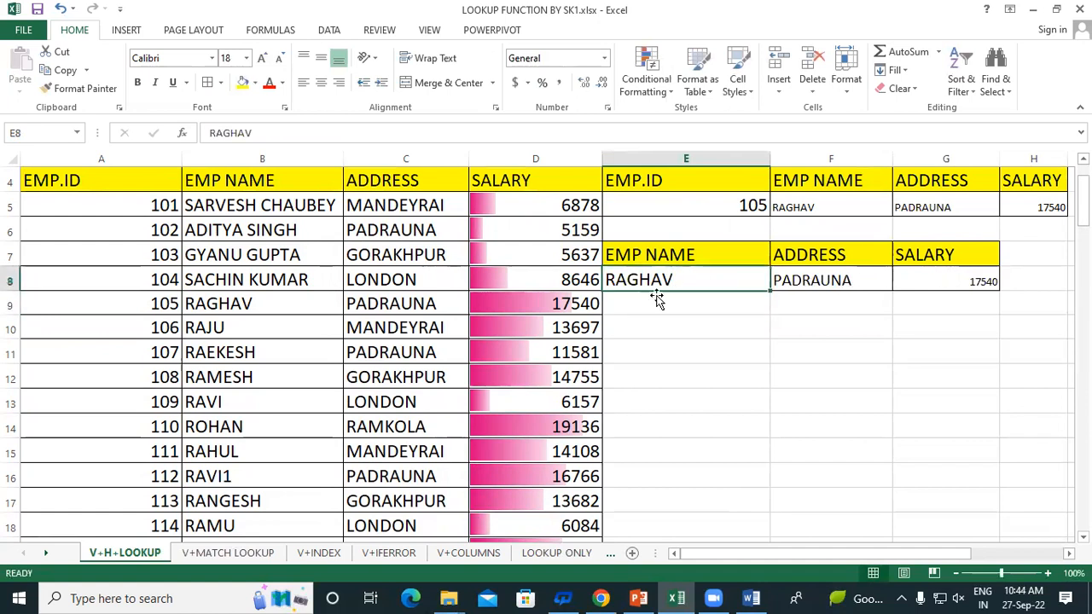
# - Set employee 105's address in C9 to KASIA and check the VLOOKUP result in F8
pyautogui.click(406, 307)
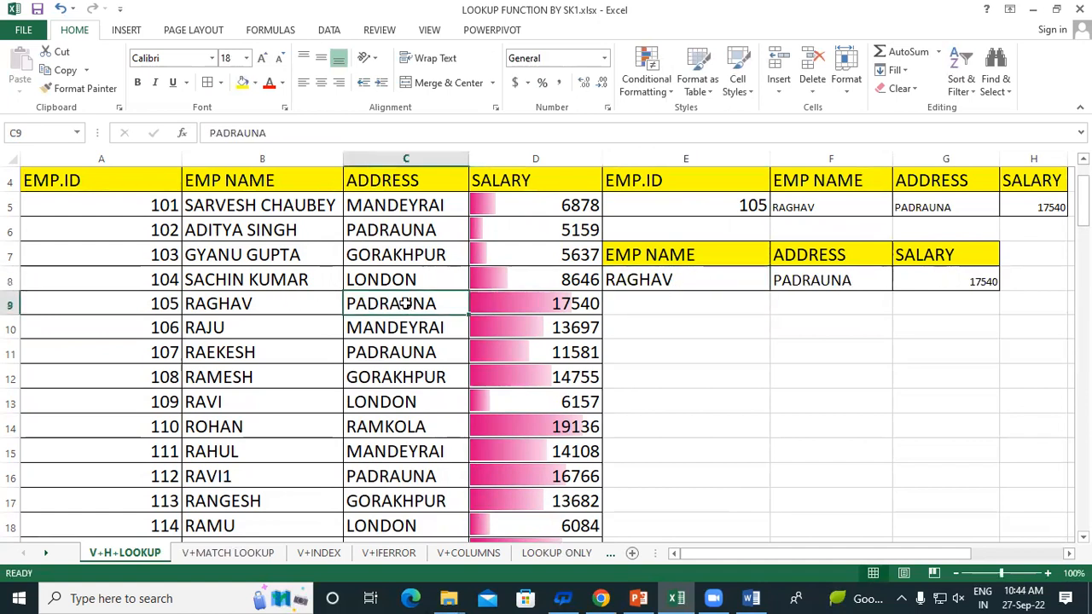
pyautogui.write('KASIA')
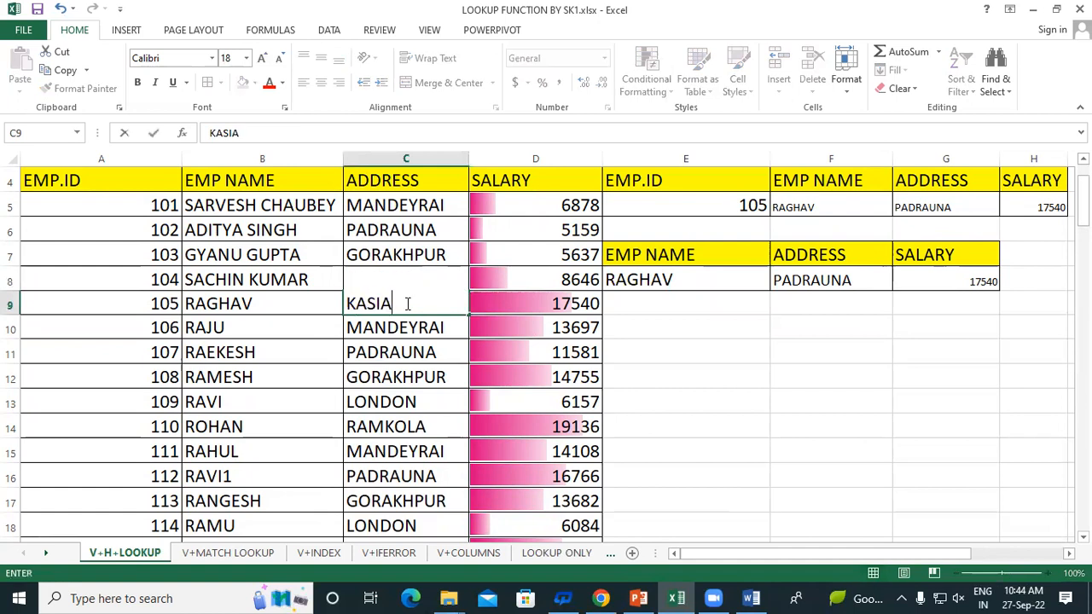
pyautogui.press('Return')
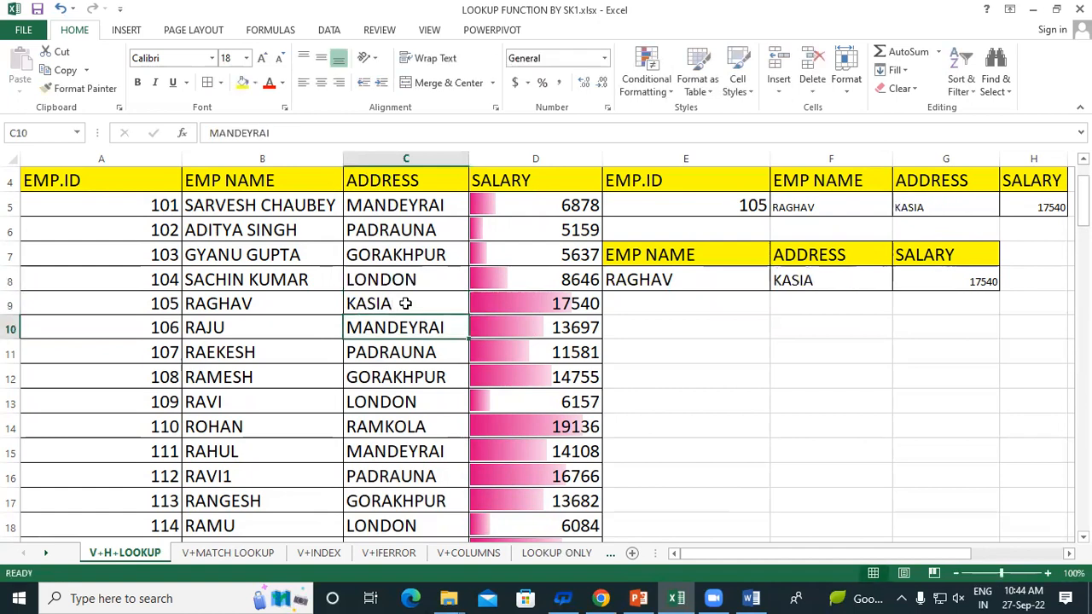
pyautogui.click(843, 278)
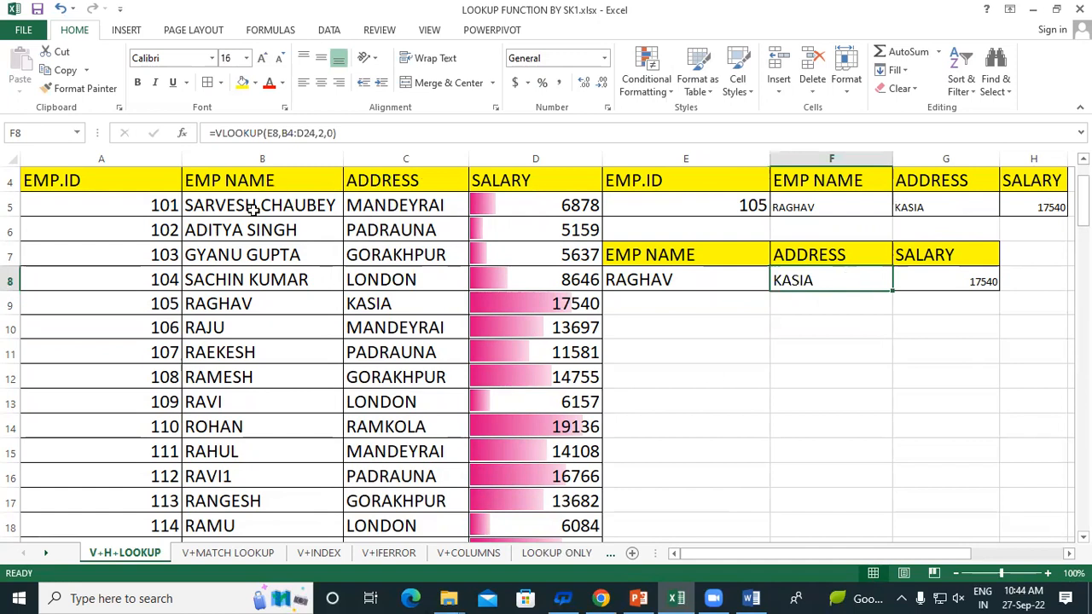
# - Replace employee 105's name in B9 with a different first name that no other employee in the table has
pyautogui.click(259, 304)
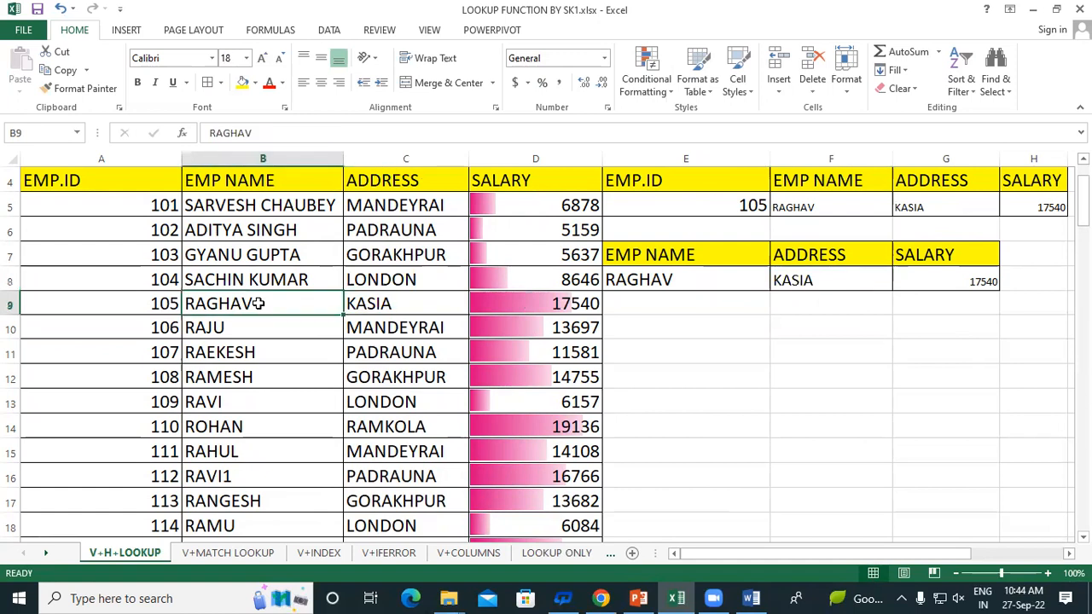
pyautogui.write('ROHAN')
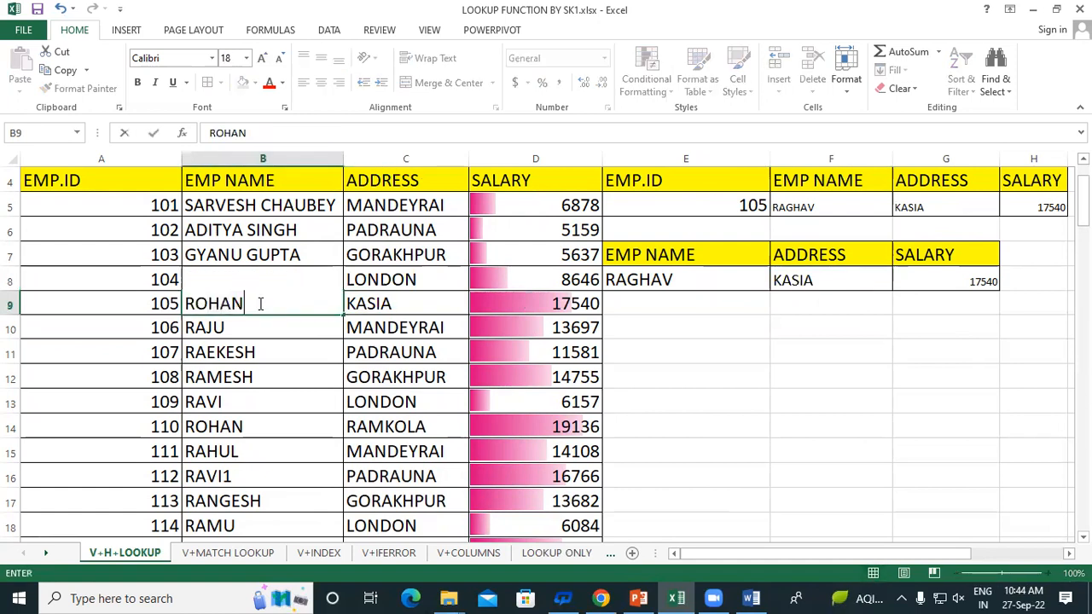
pyautogui.press('BackSpace')
pyautogui.press('BackSpace')
pyautogui.press('BackSpace')
pyautogui.press('BackSpace')
pyautogui.write('OHIT')
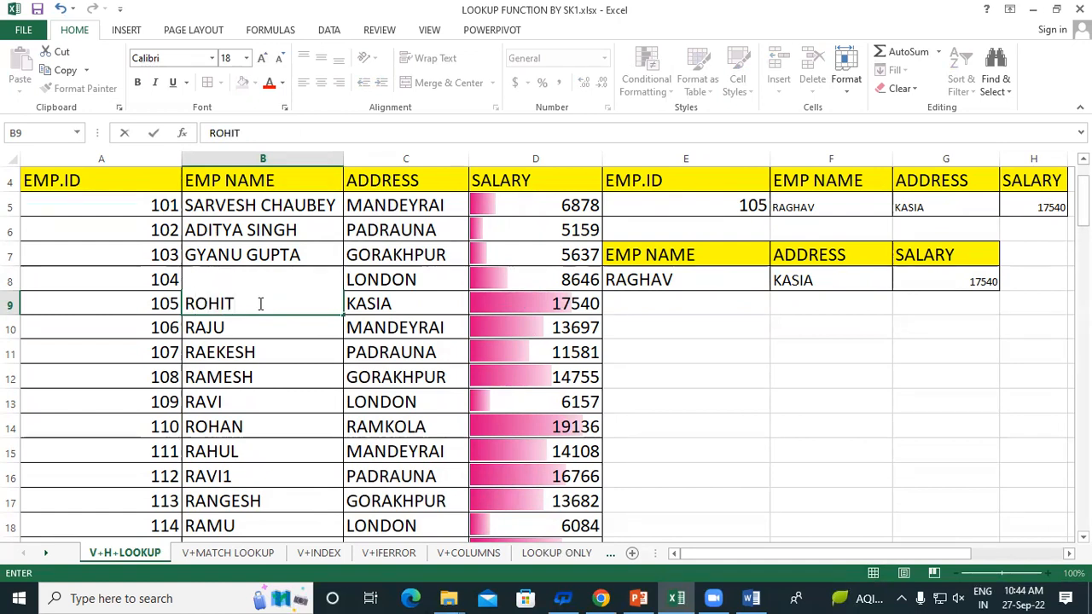
pyautogui.press('Return')
# - Set the lookup name in E8 to employee 105's new name from B9
pyautogui.click(682, 279)
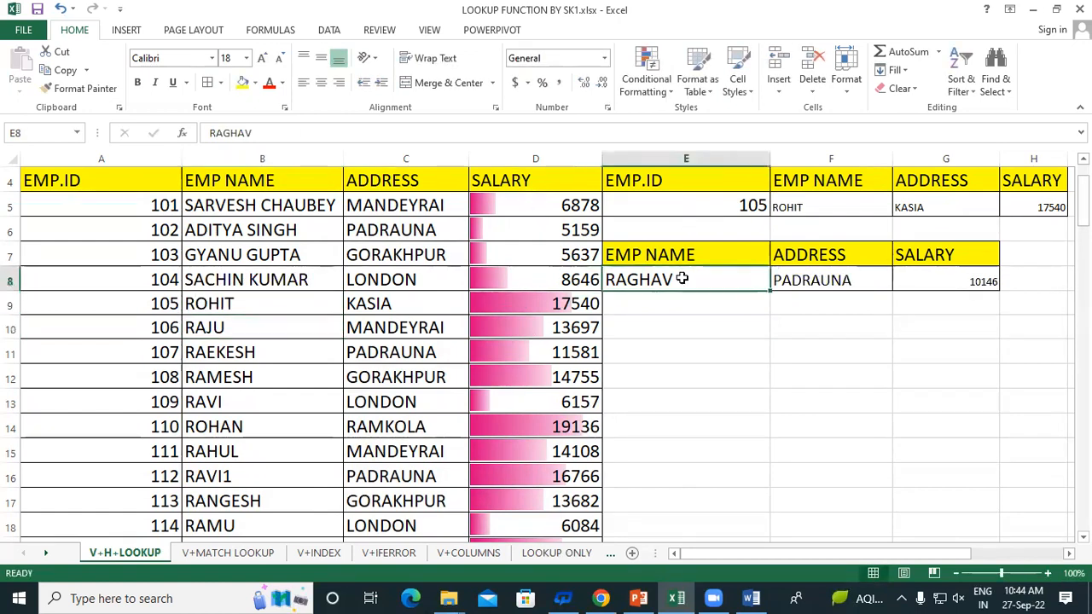
pyautogui.write('OHIT')
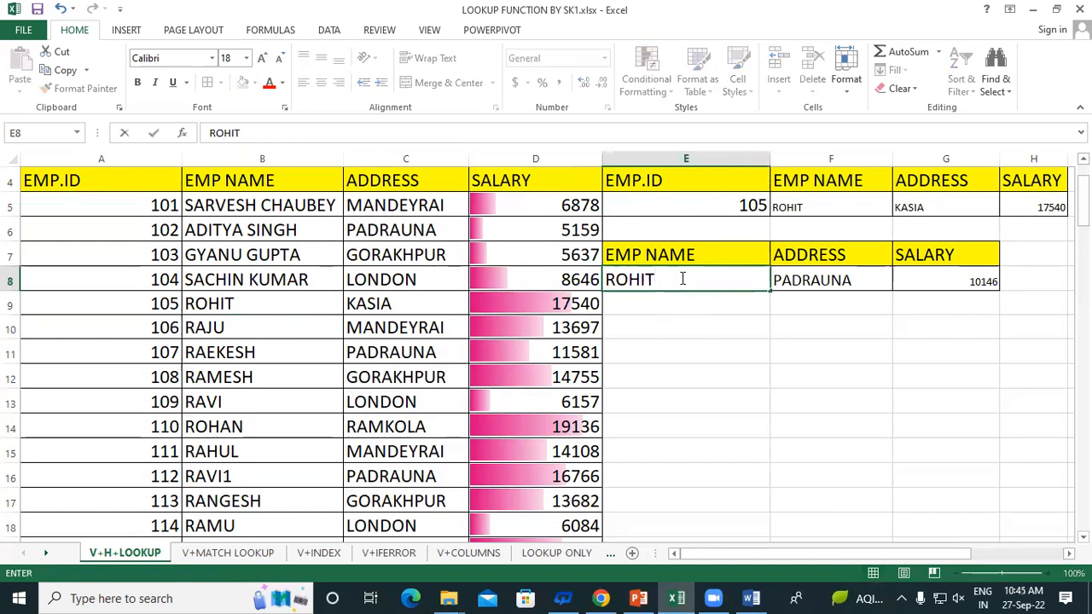
pyautogui.press('Return')
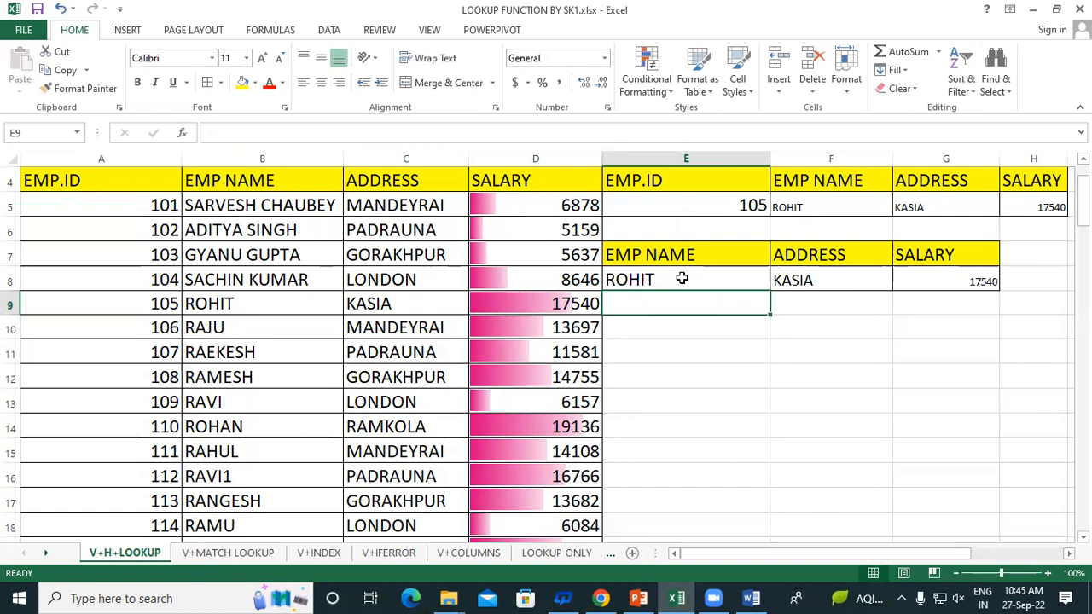
pyautogui.click(682, 278)
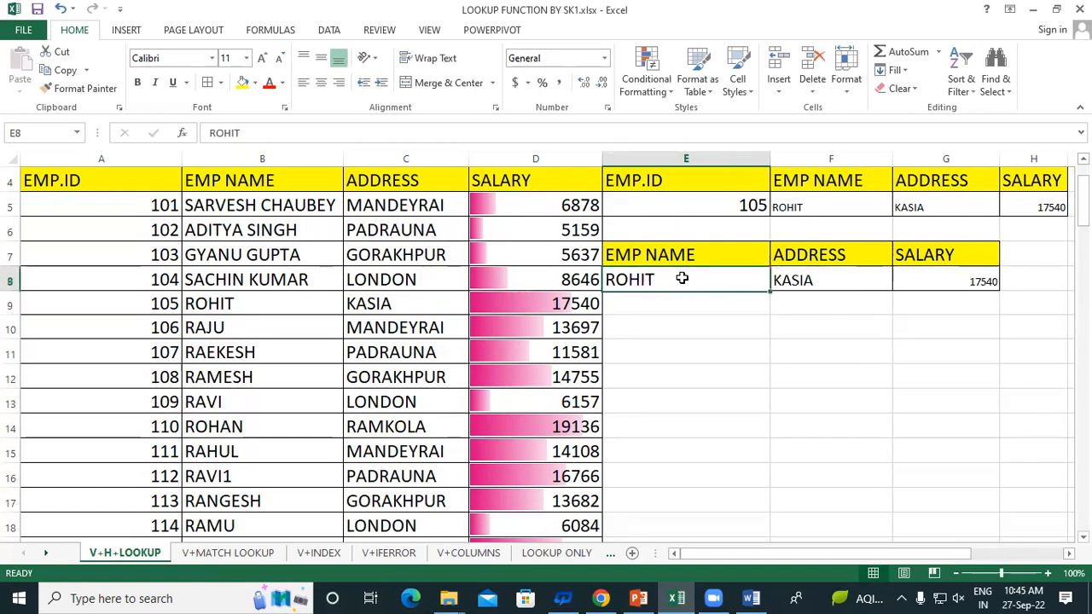
pyautogui.click(368, 207)
pyautogui.moveTo(670, 328); pyautogui.dragTo(906, 322)
pyautogui.click(815, 380)
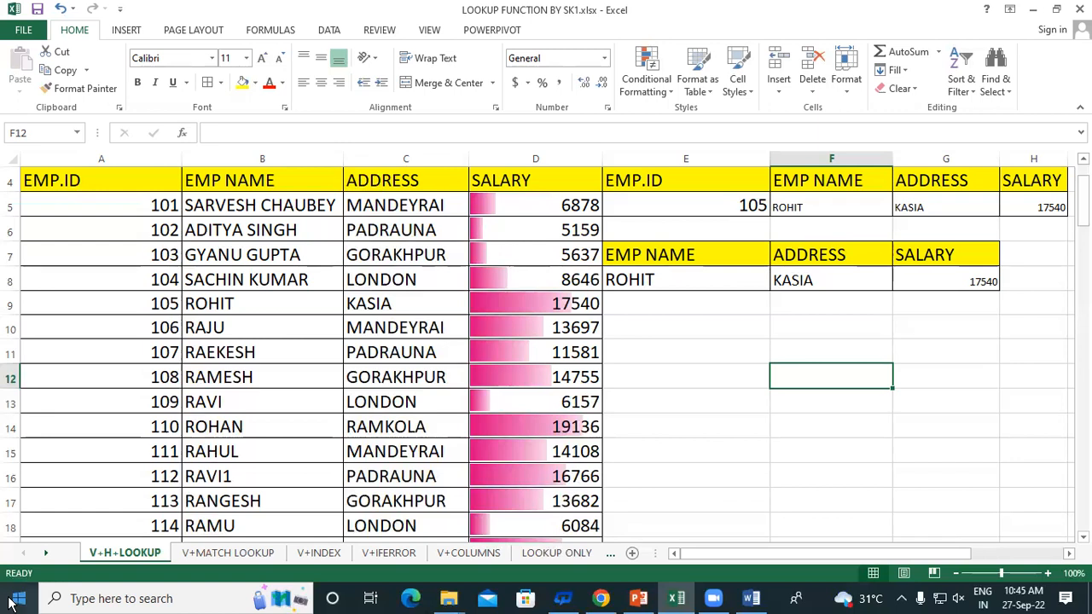
# - Insert a blank column before EMP NAME and cut the EMP.ID column
pyautogui.click(256, 159)
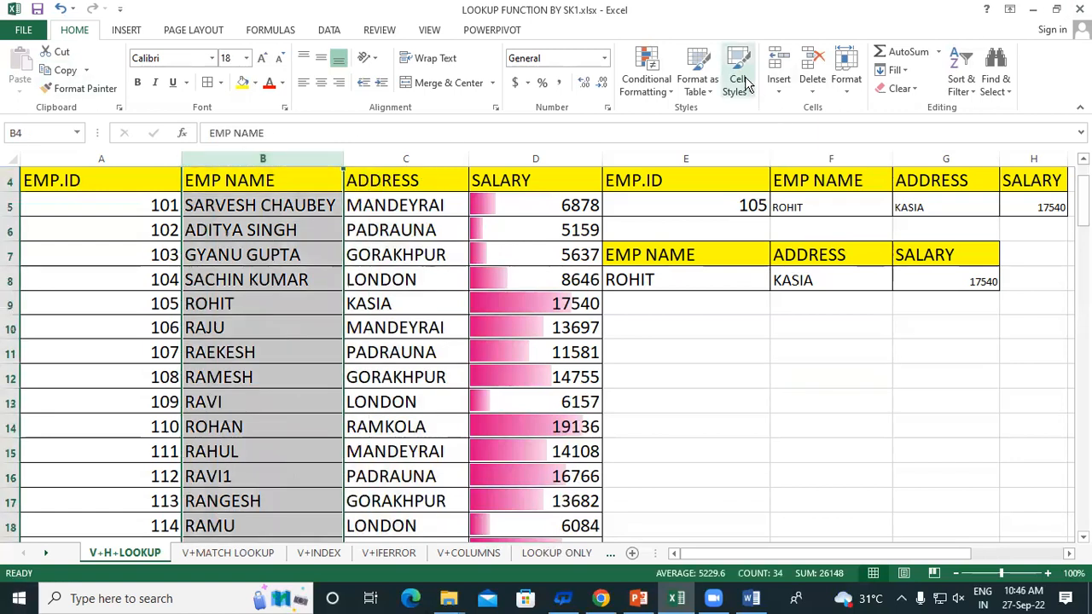
pyautogui.click(779, 60)
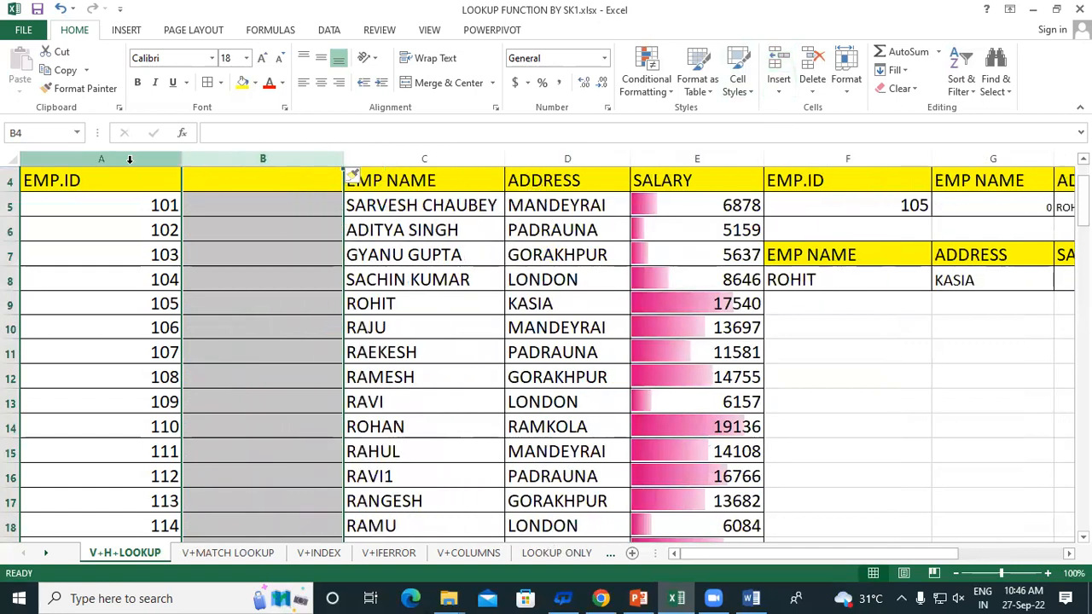
pyautogui.click(111, 179)
pyautogui.hotkey('ctrl', 'shift', 'Down')
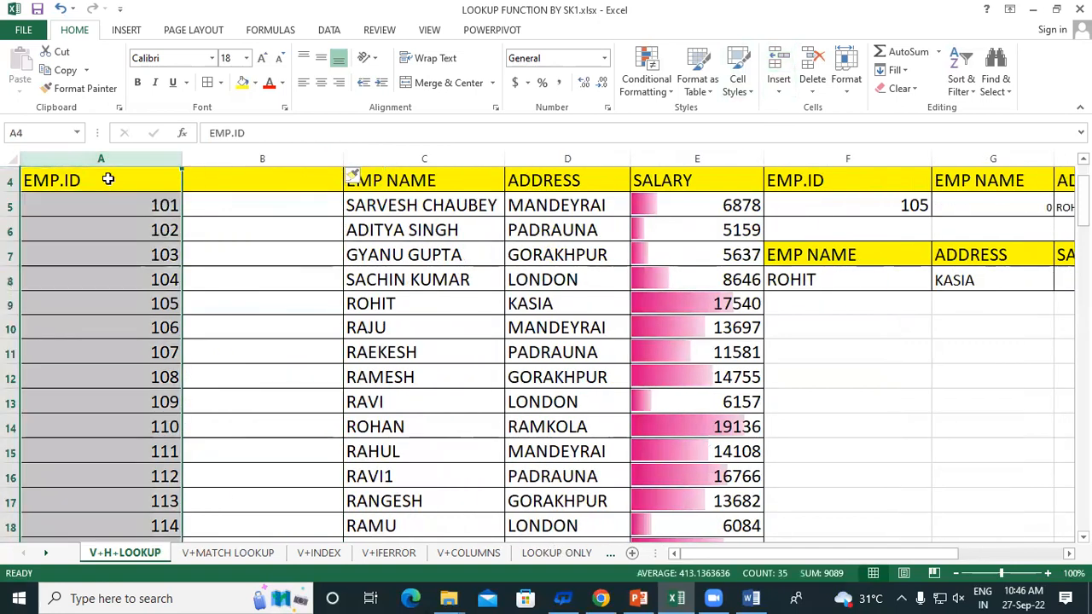
pyautogui.rightClick(109, 179)
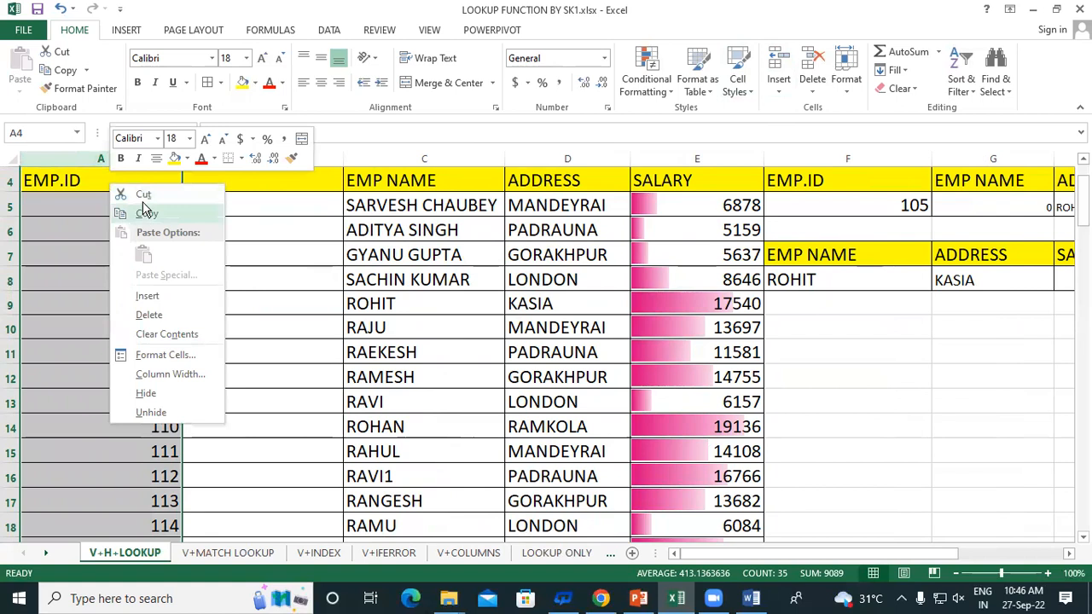
pyautogui.click(144, 209)
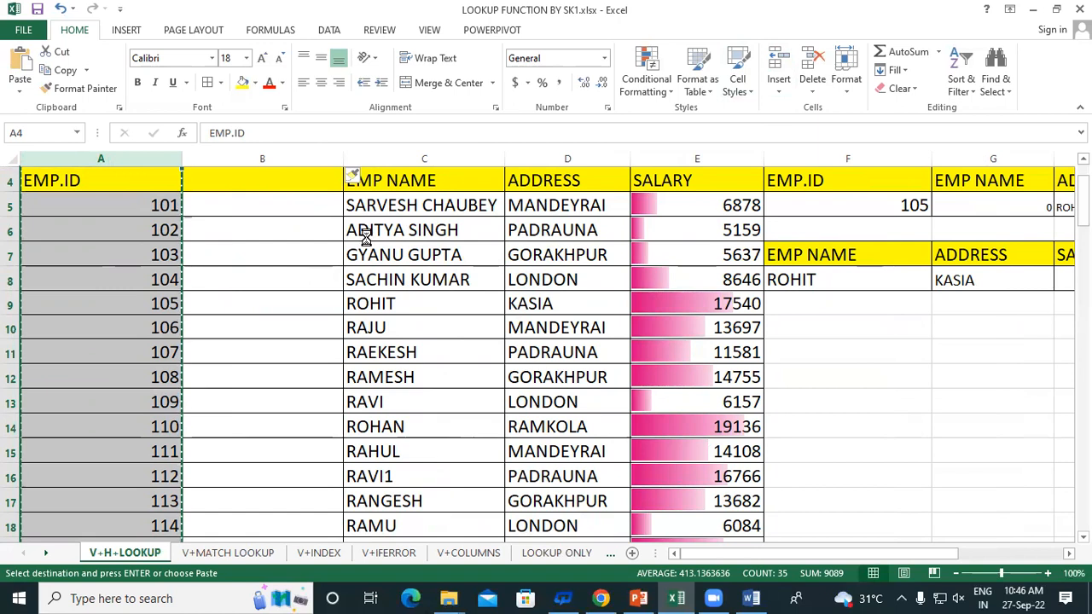
# - Undo the blank column insertion and insert the cut EMP.ID column between EMP NAME and ADDRESS
pyautogui.hotkey('ctrl', 'z')
pyautogui.click(250, 246)
pyautogui.click(232, 187)
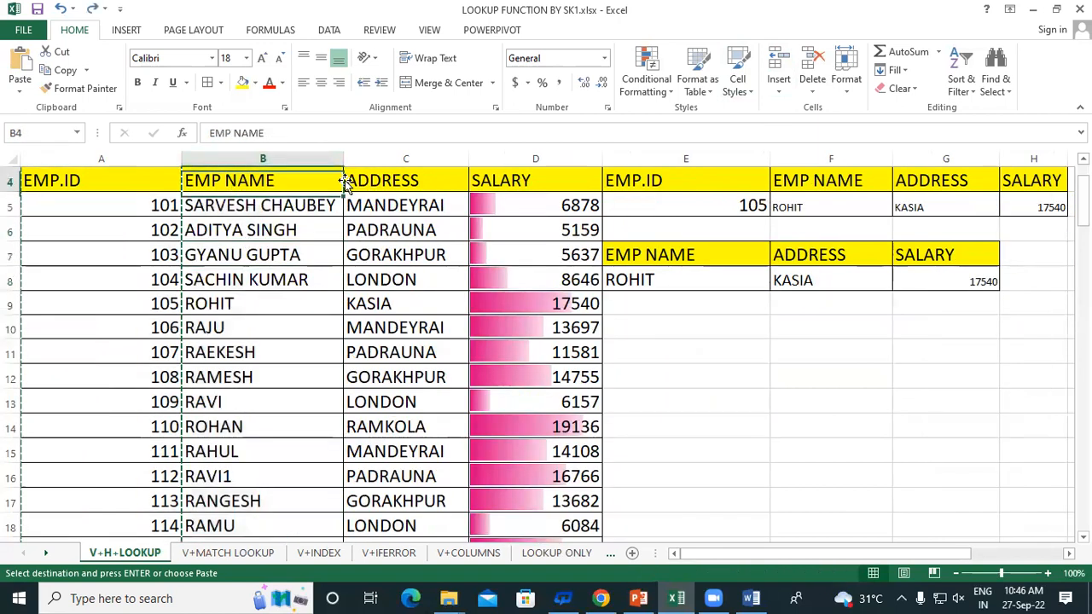
pyautogui.click(385, 154)
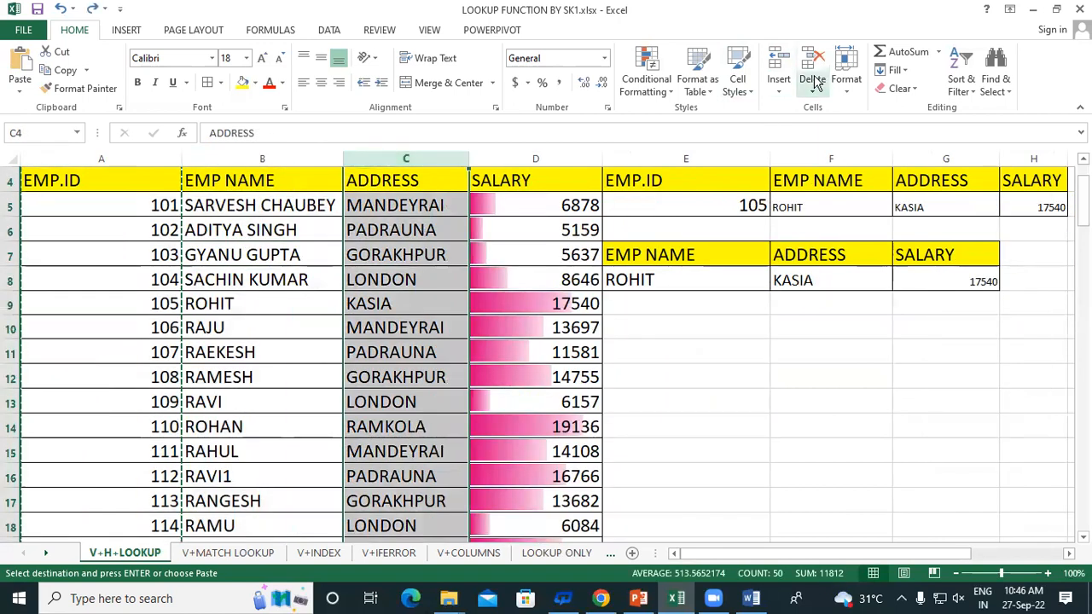
pyautogui.click(736, 73)
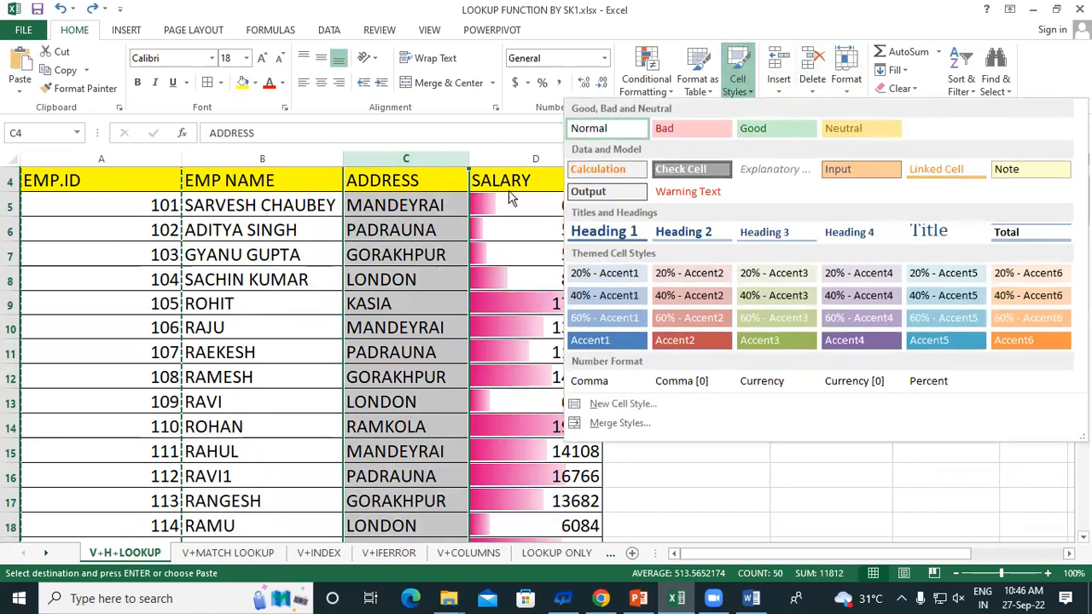
pyautogui.click(375, 180)
pyautogui.click(776, 64)
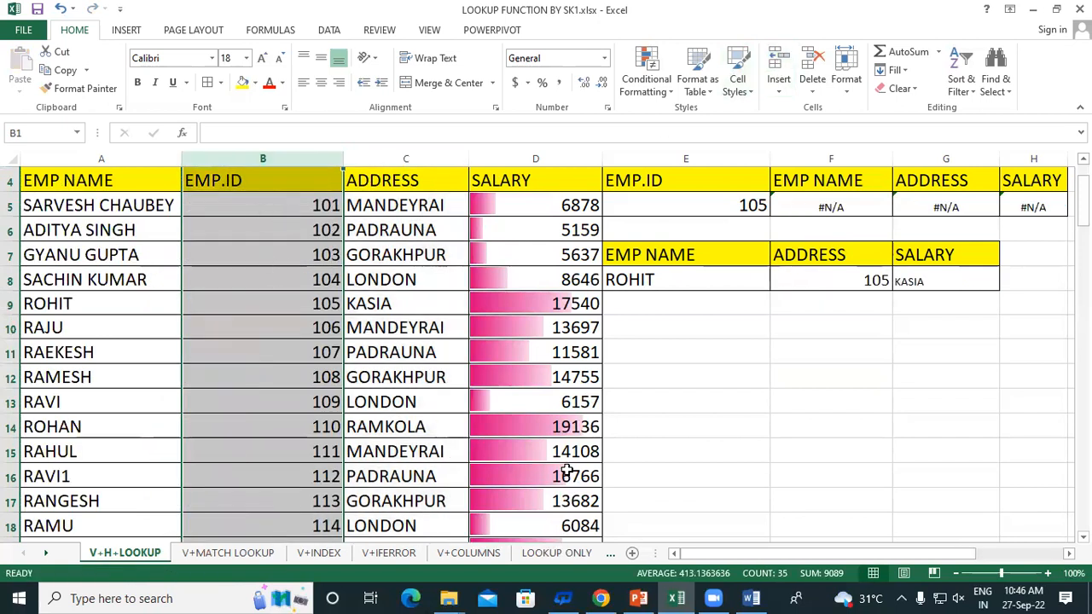
# - Examine the rearranged employee table from the EMP NAME header down to row 24
pyautogui.click(750, 559)
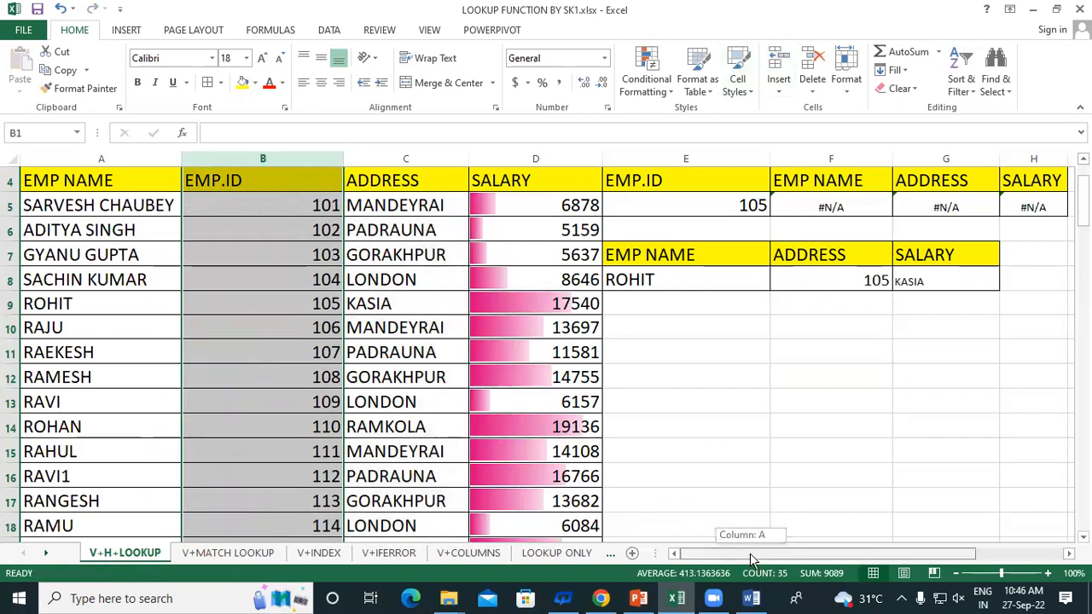
pyautogui.click(81, 183)
pyautogui.scroll(-6, 119, 348)
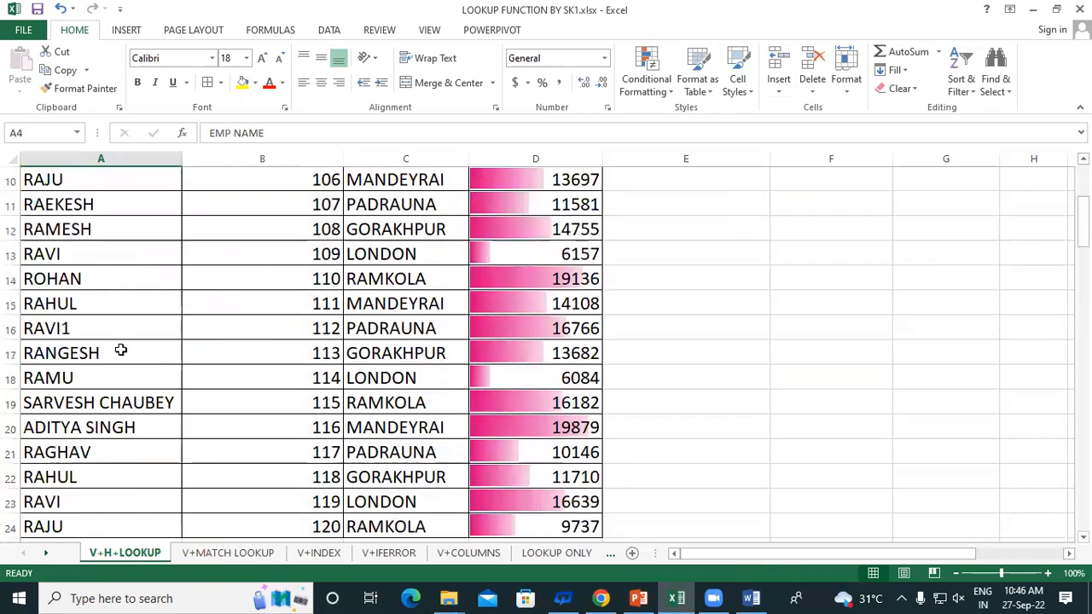
# - Undo the EMP.ID column move and insert the cut column again between EMP NAME and ADDRESS
pyautogui.scroll(7, 119, 387)
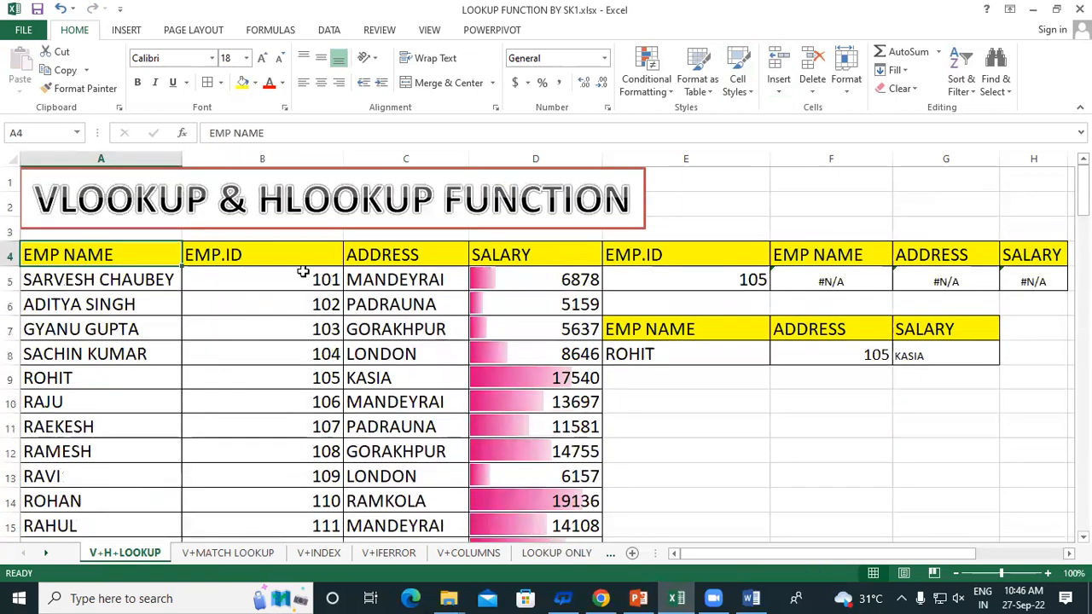
pyautogui.click(297, 255)
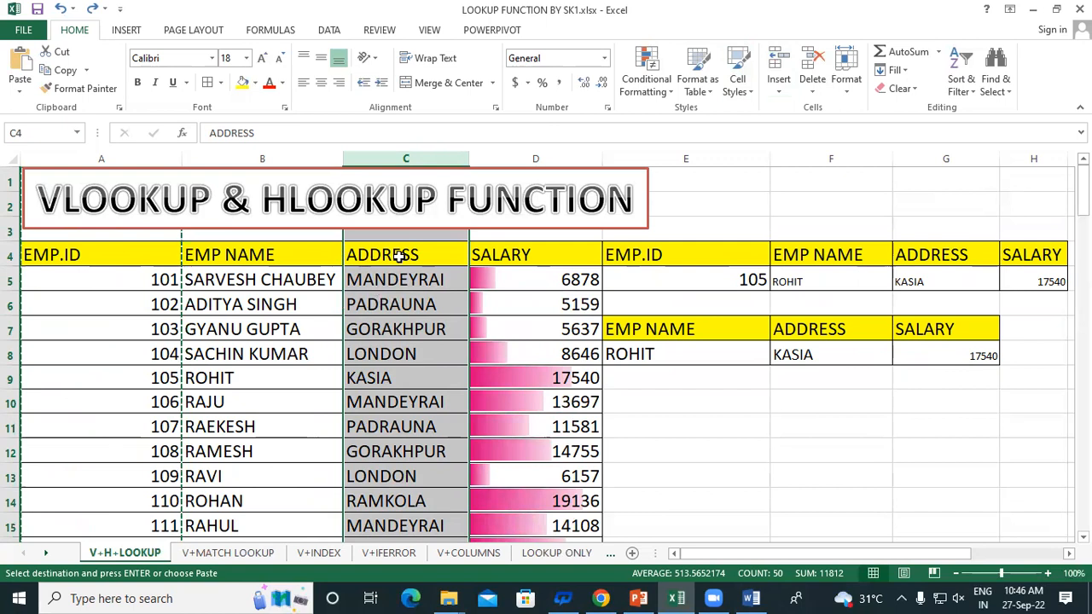
pyautogui.click(402, 157)
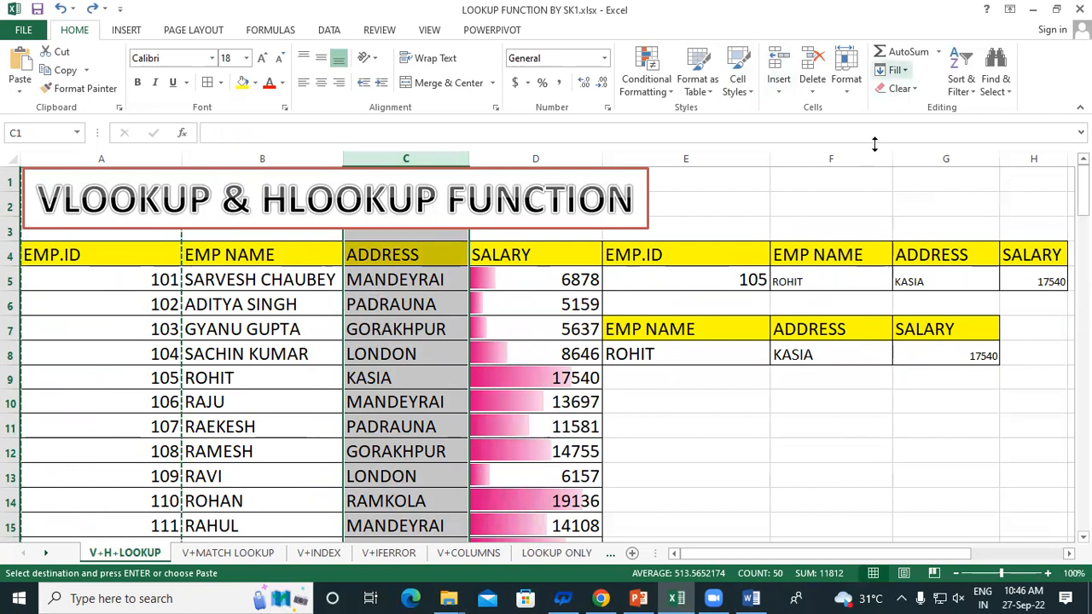
pyautogui.click(778, 78)
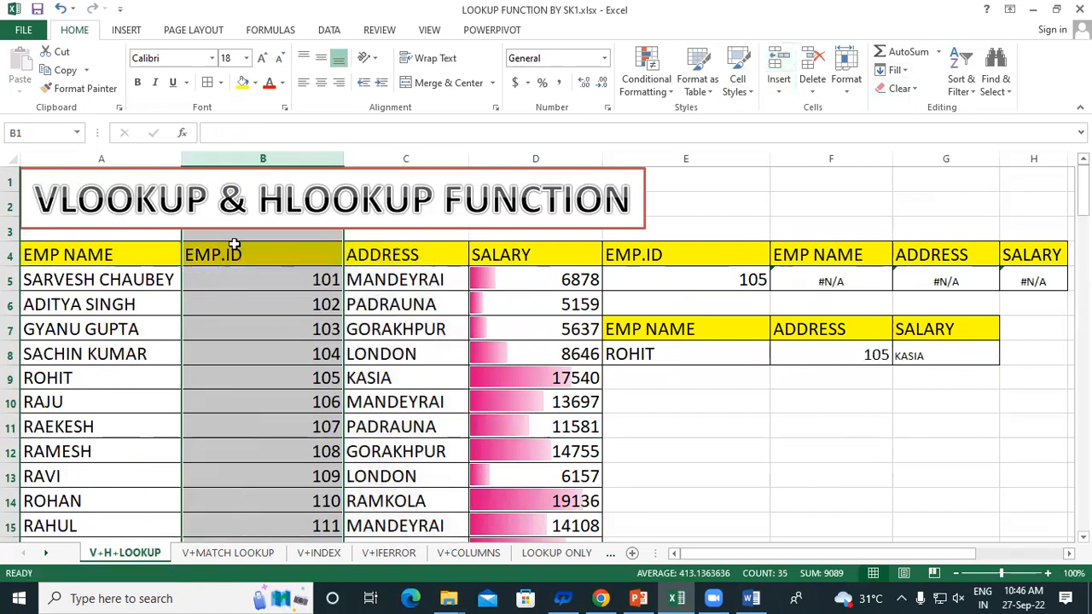
pyautogui.click(234, 248)
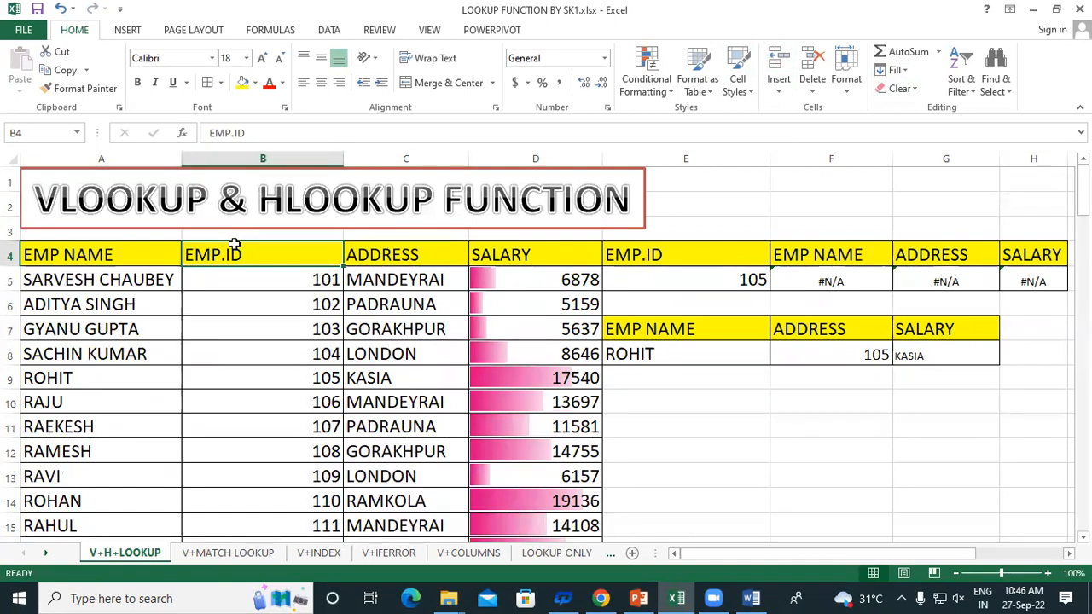
# - Undo the EMP.ID column move and clear the pending cut selection
pyautogui.hotkey('ctrl', 'z')
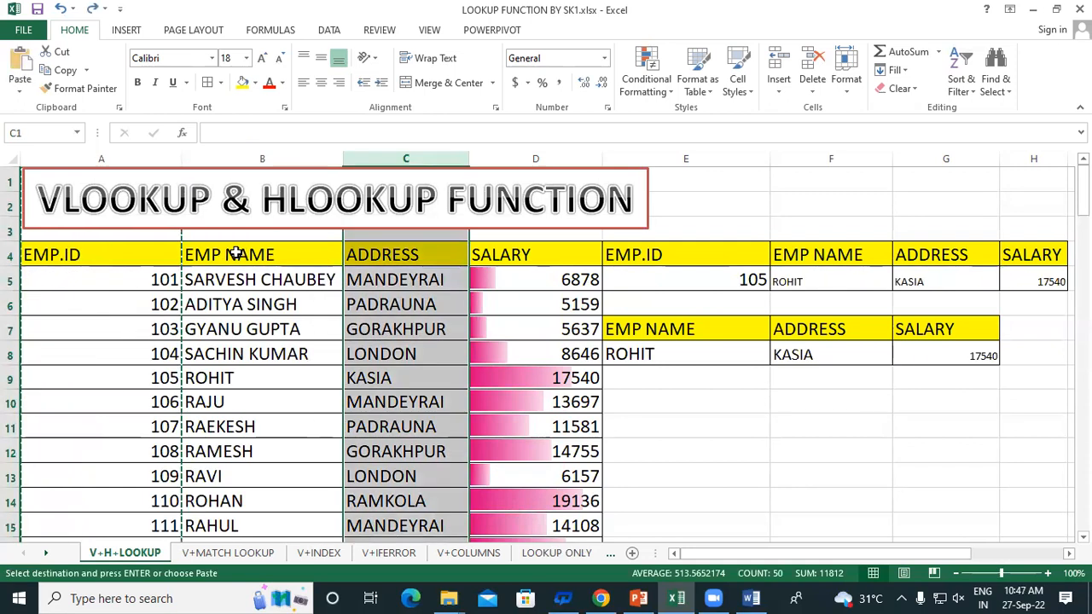
pyautogui.click(162, 260)
pyautogui.click(307, 261)
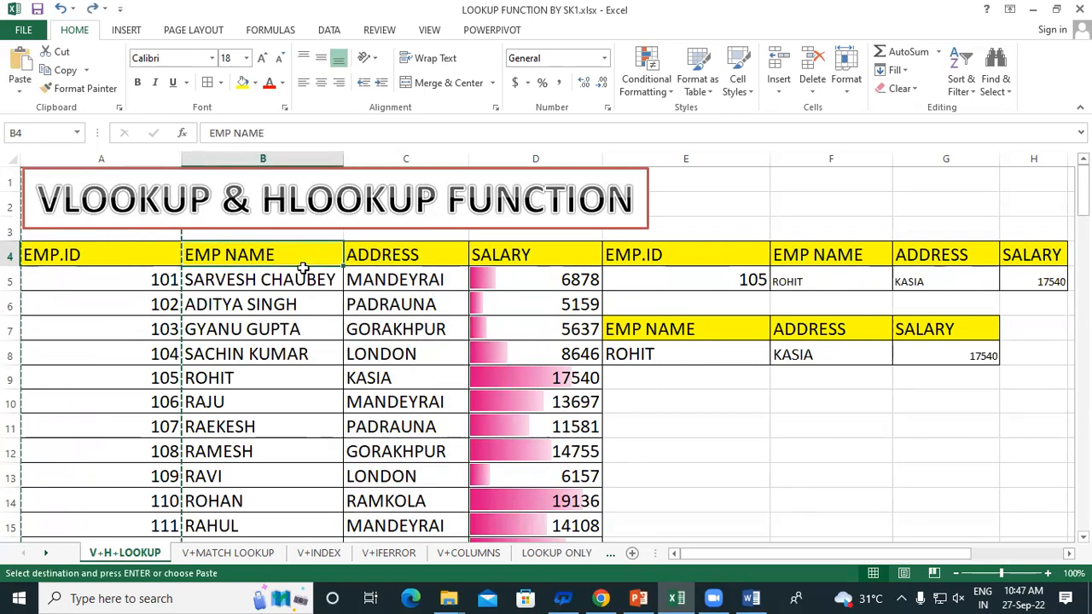
pyautogui.click(756, 207)
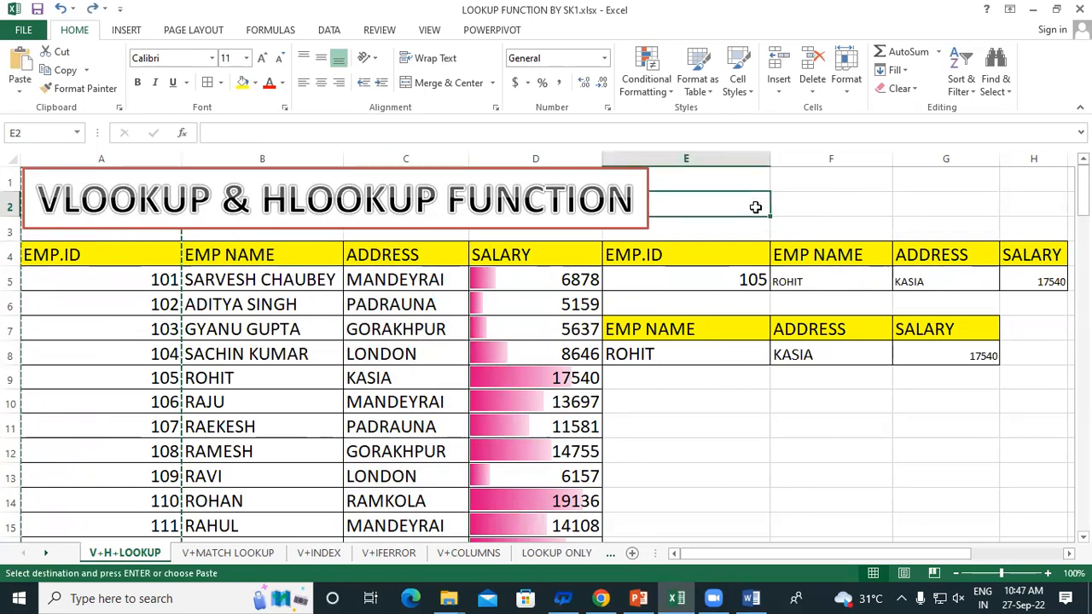
pyautogui.press('BackSpace')
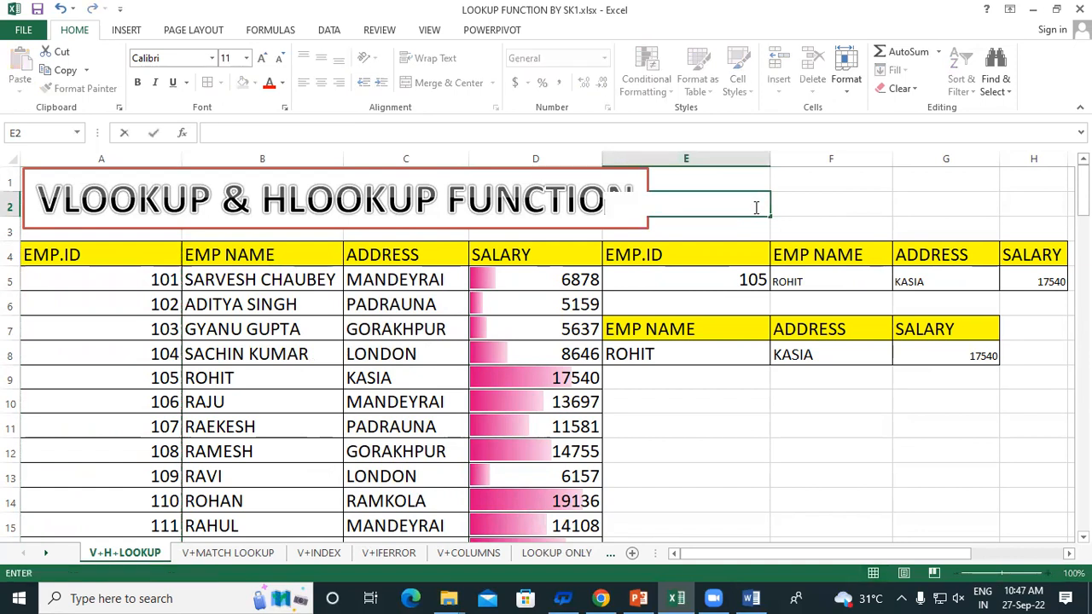
pyautogui.click(747, 247)
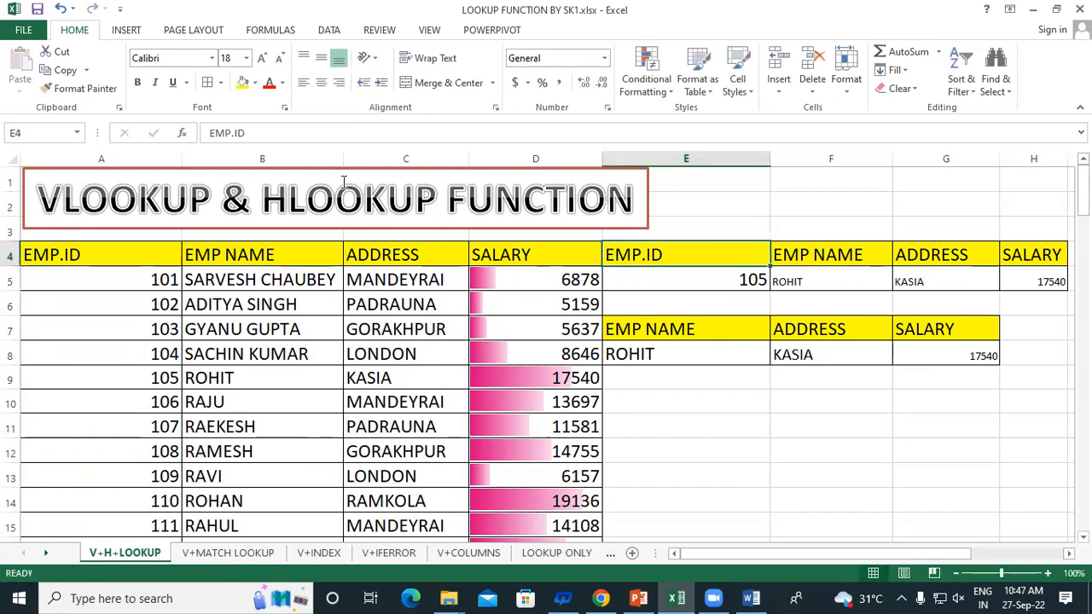
# - Insert a blank column before ADDRESS and try to paste the cut EMP.ID column into it
pyautogui.click(390, 160)
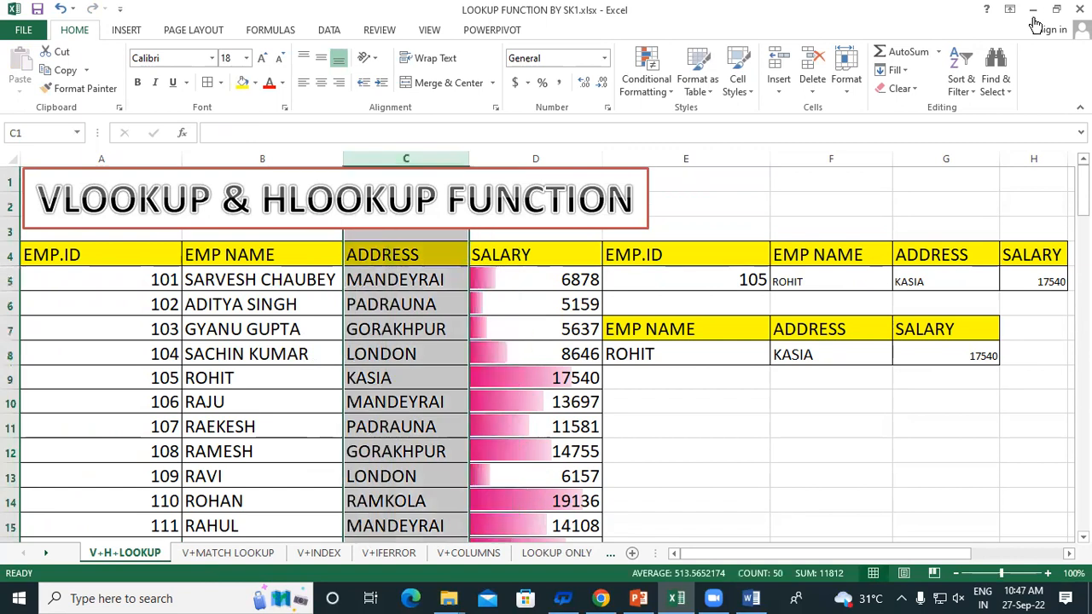
pyautogui.click(780, 72)
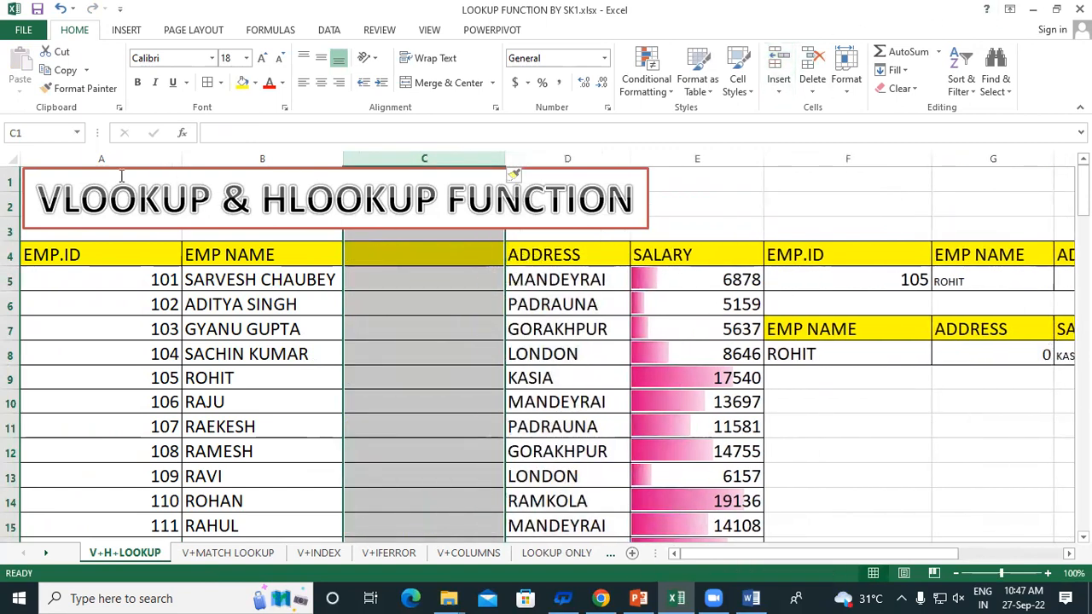
pyautogui.click(83, 157)
pyautogui.rightClick(96, 254)
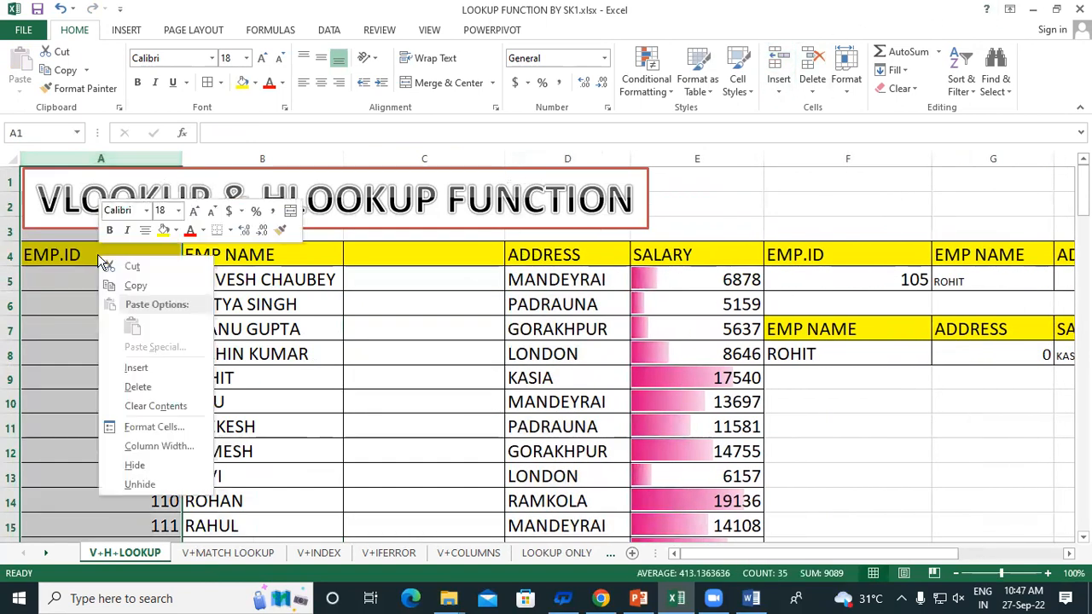
pyautogui.click(132, 270)
pyautogui.click(380, 251)
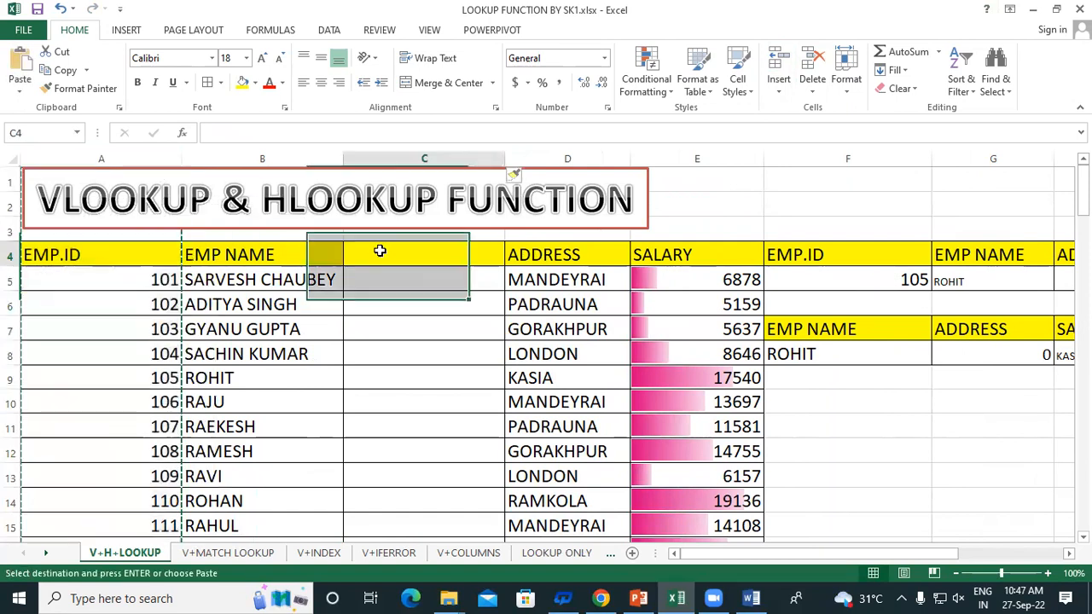
pyautogui.rightClick(380, 251)
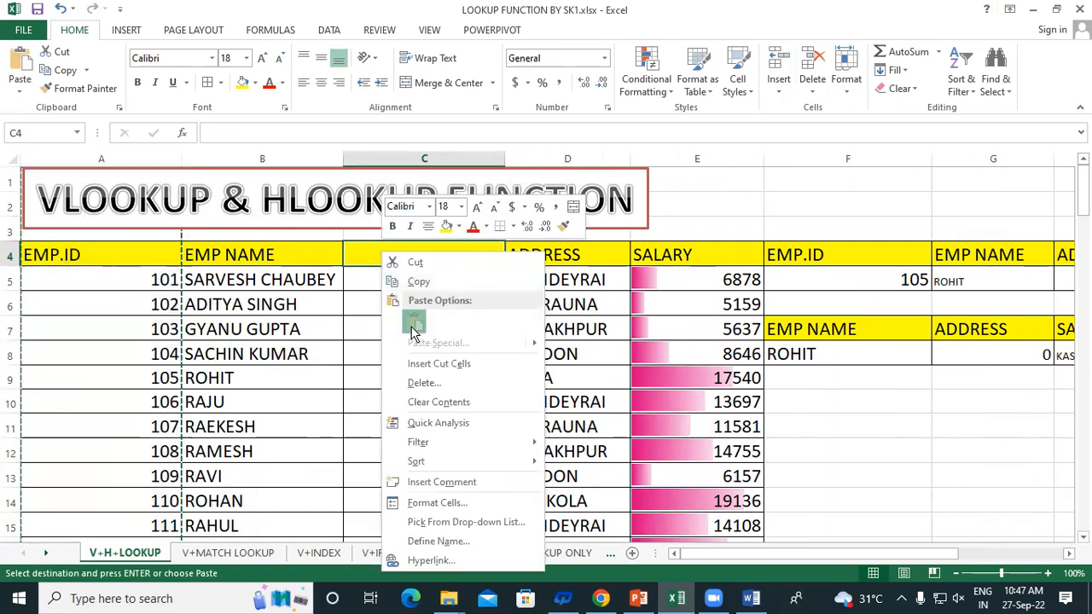
pyautogui.click(414, 323)
pyautogui.click(549, 368)
# - Copy the EMP.ID range A4:A24 into the blank column, starting at C4
pyautogui.moveTo(117, 253); pyautogui.dragTo(164, 475)
pyautogui.rightClick(129, 302)
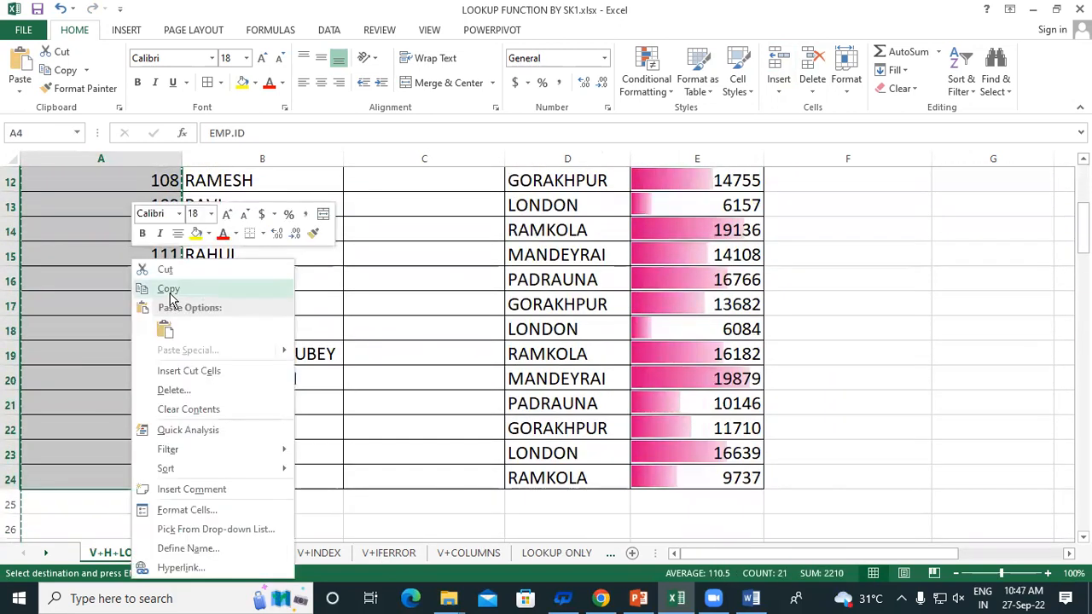
pyautogui.click(136, 290)
pyautogui.scroll(4, 411, 317)
pyautogui.click(402, 256)
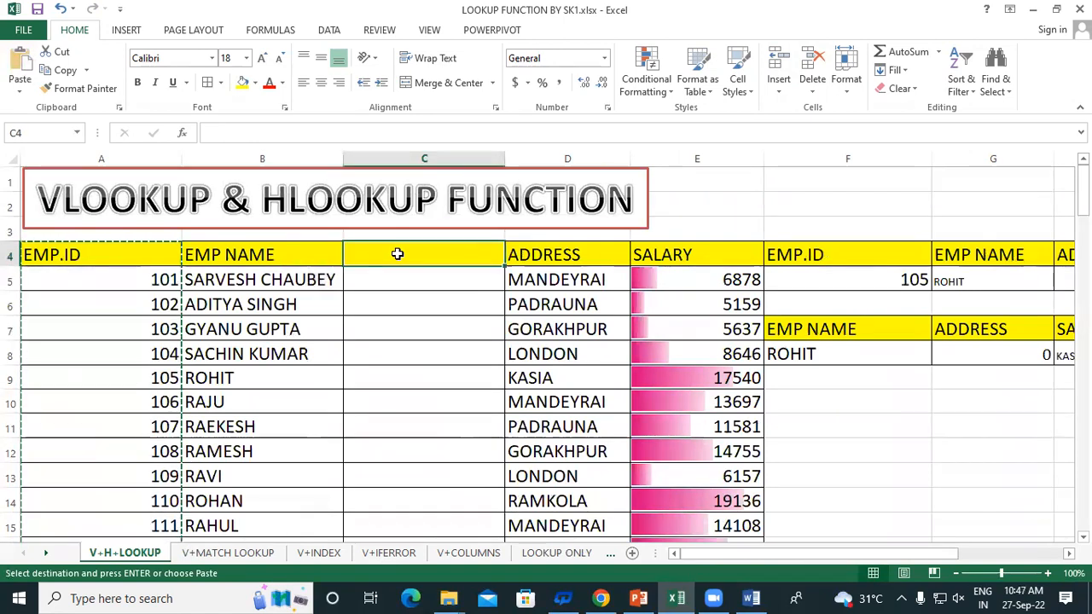
pyautogui.rightClick(400, 254)
pyautogui.click(433, 328)
# - Undo the pasted EMP.ID values and the blank column insertion before ADDRESS
pyautogui.scroll(-4, 434, 313)
pyautogui.scroll(2, 117, 237)
pyautogui.scroll(2, 118, 237)
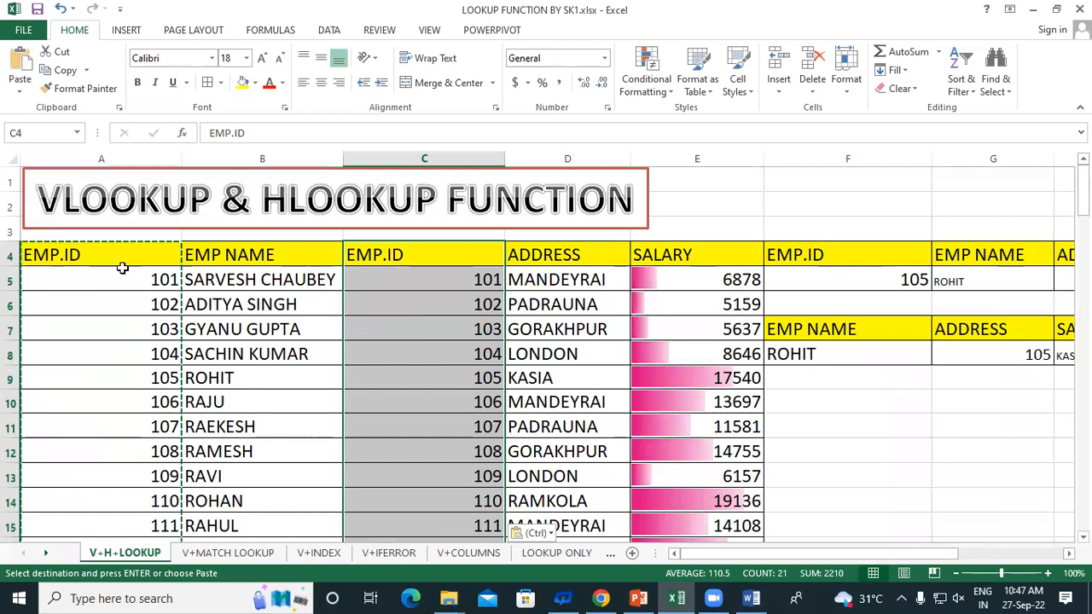
pyautogui.hotkey('ctrl', 'z')
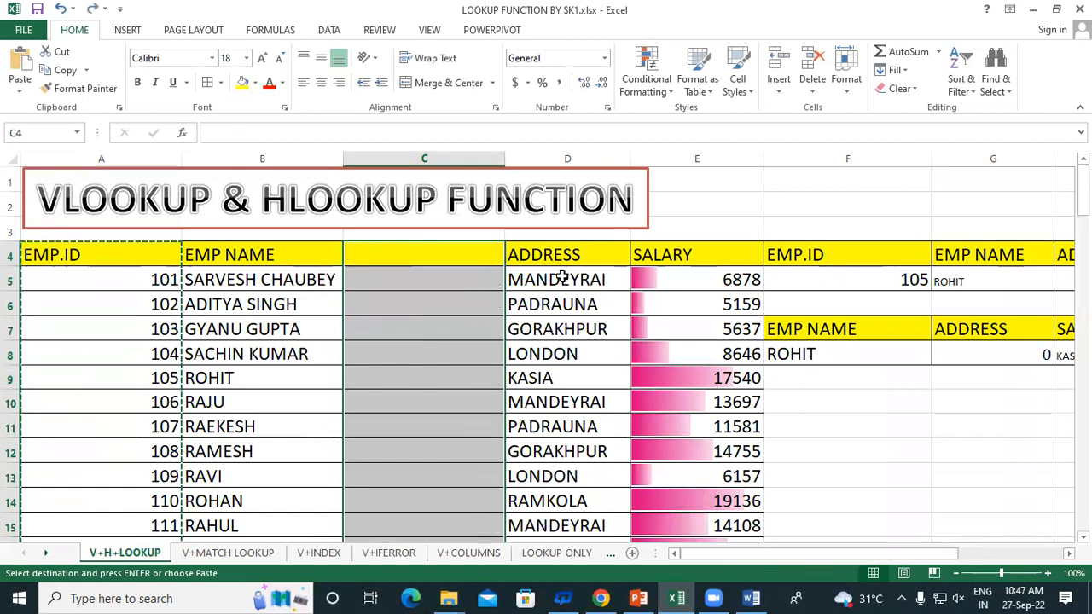
pyautogui.hotkey('ctrl', 'z')
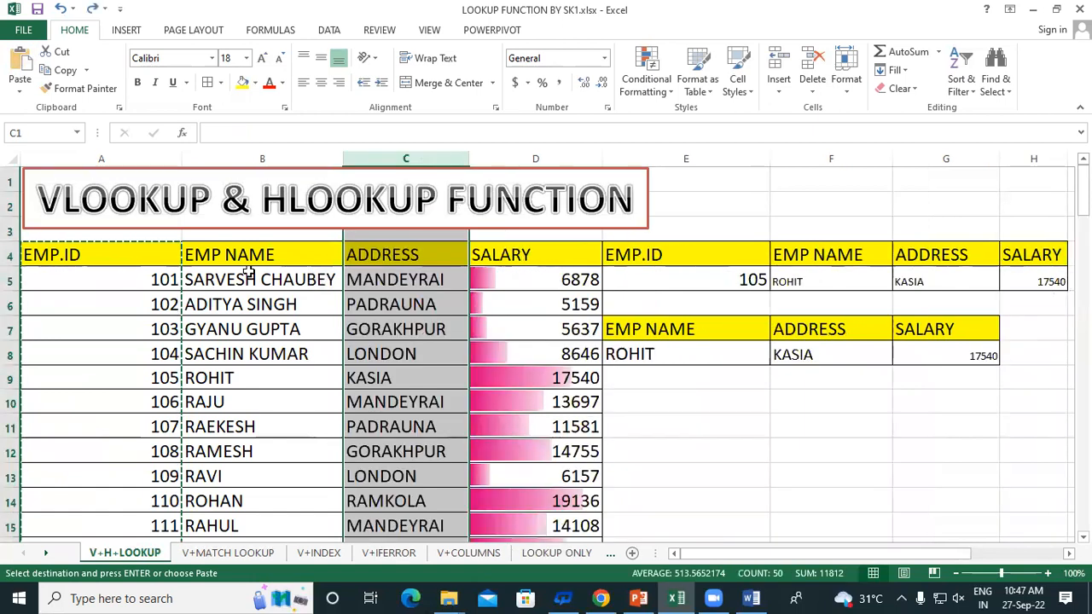
# - Copy the whole EMP.ID column and insert the copy between EMP NAME and ADDRESS
pyautogui.click(80, 157)
pyautogui.rightClick(80, 157)
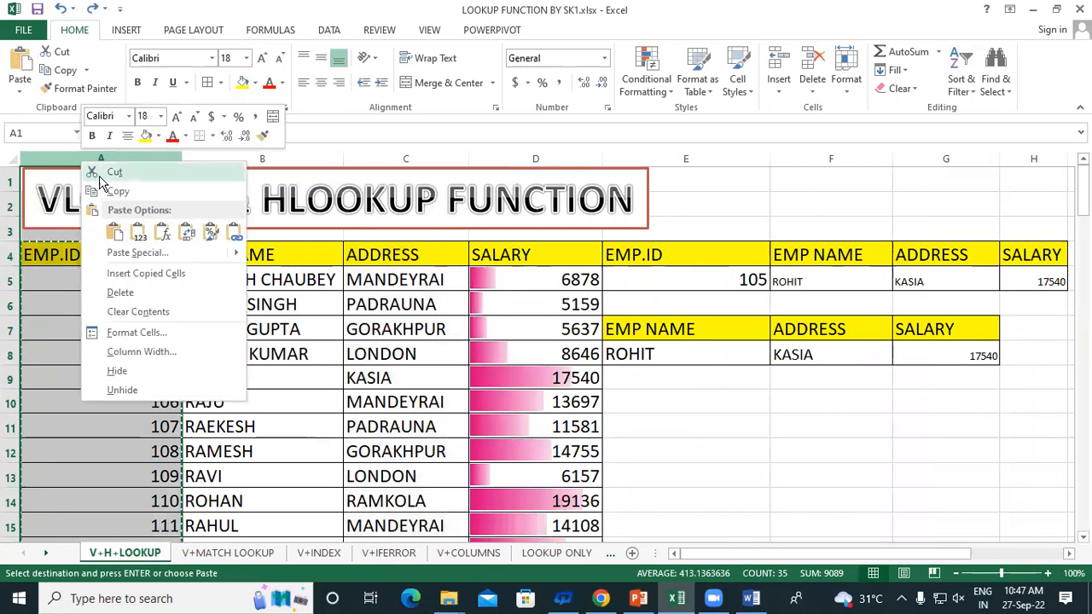
pyautogui.click(113, 196)
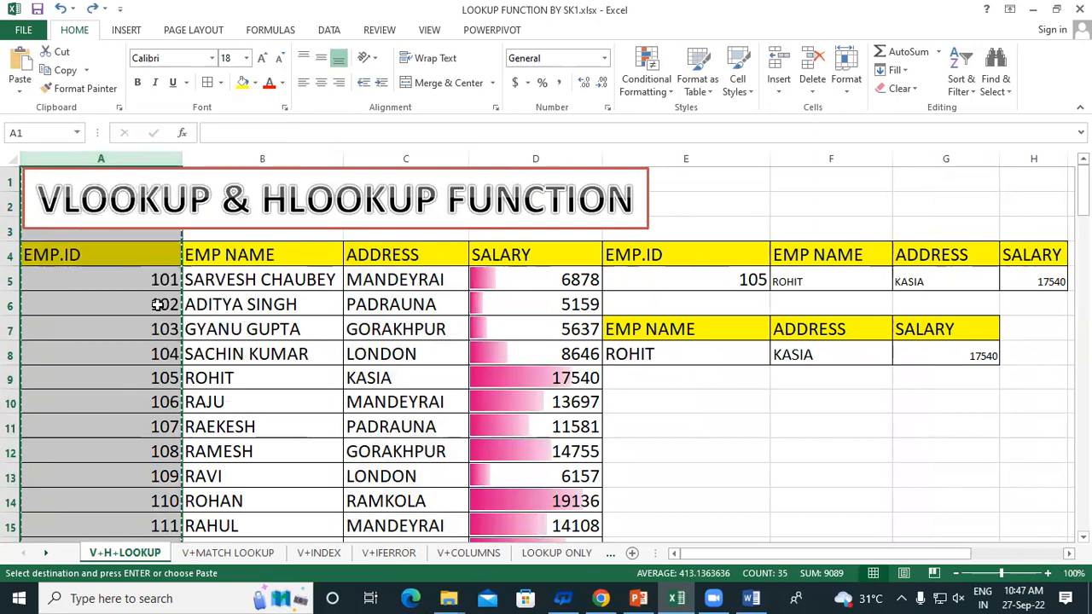
pyautogui.click(388, 158)
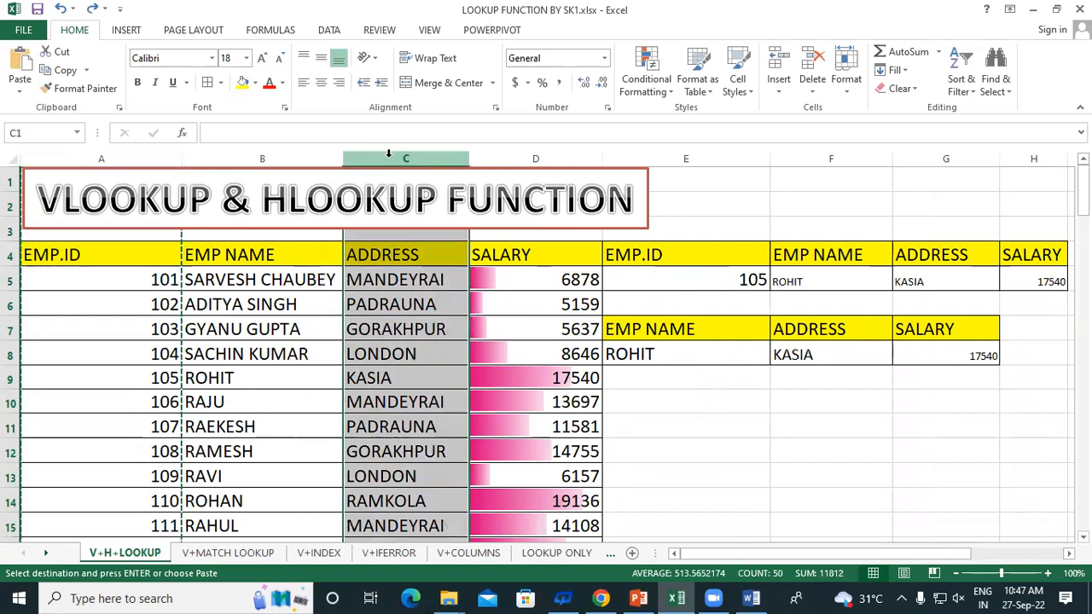
pyautogui.click(778, 64)
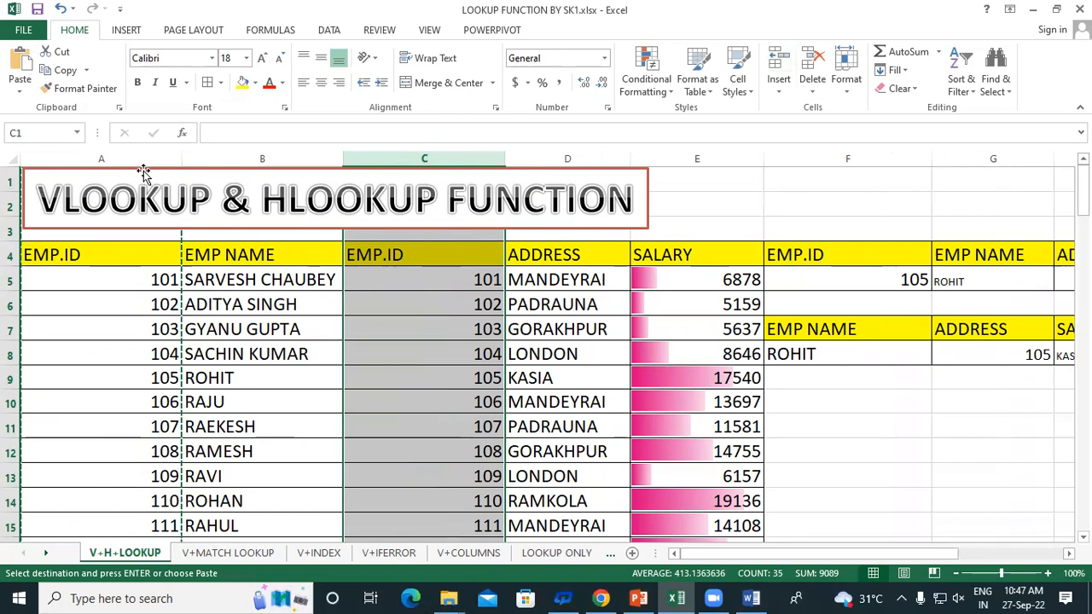
# - Delete the original EMP.ID column A, undoing and redoing the deletion once
pyautogui.click(100, 159)
pyautogui.click(812, 58)
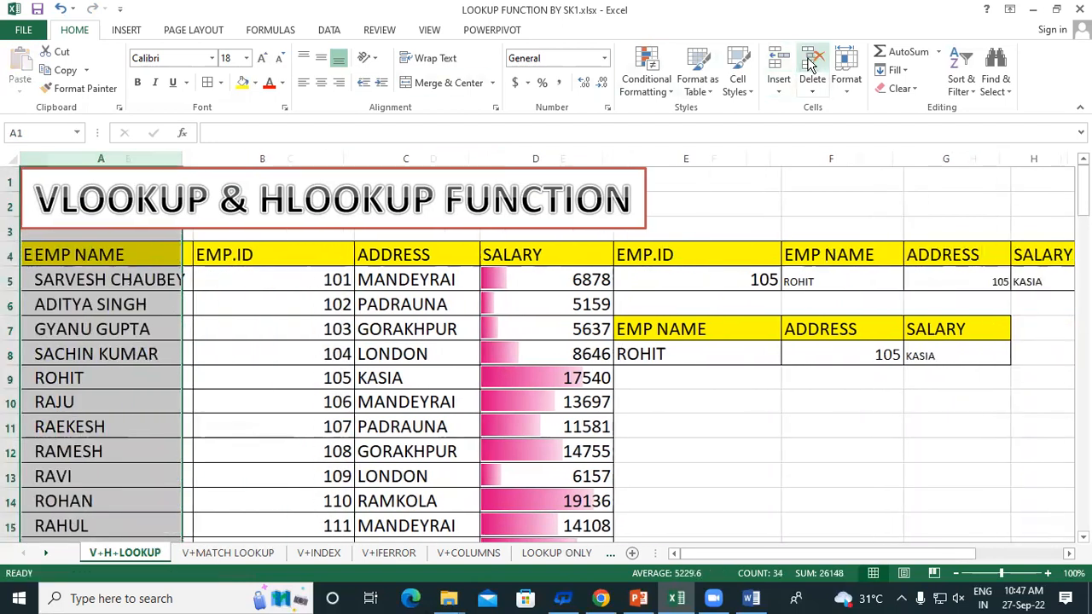
pyautogui.click(284, 269)
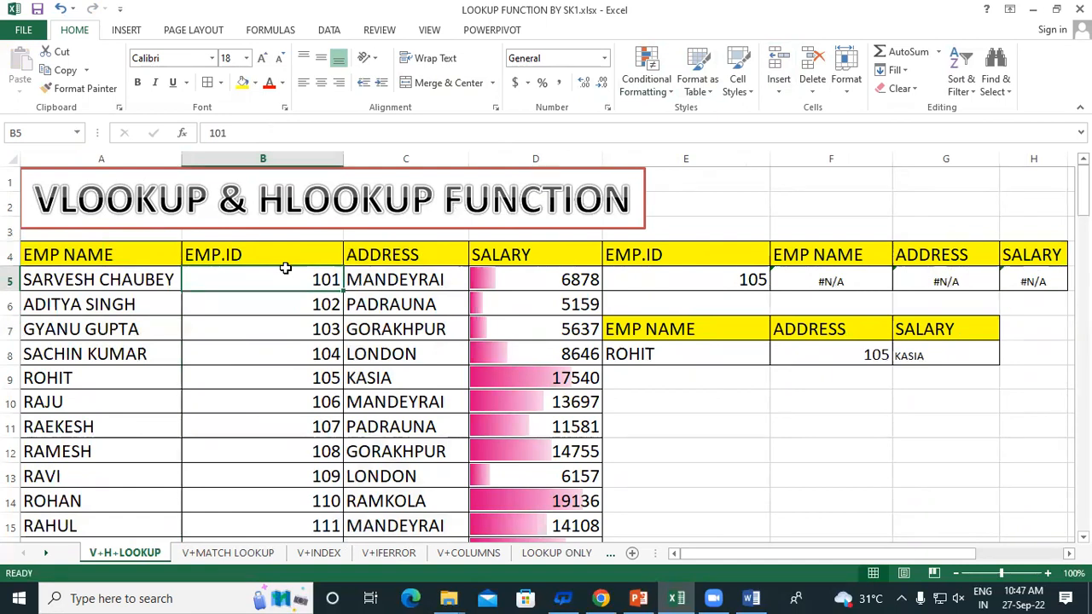
pyautogui.hotkey('ctrl', 'z')
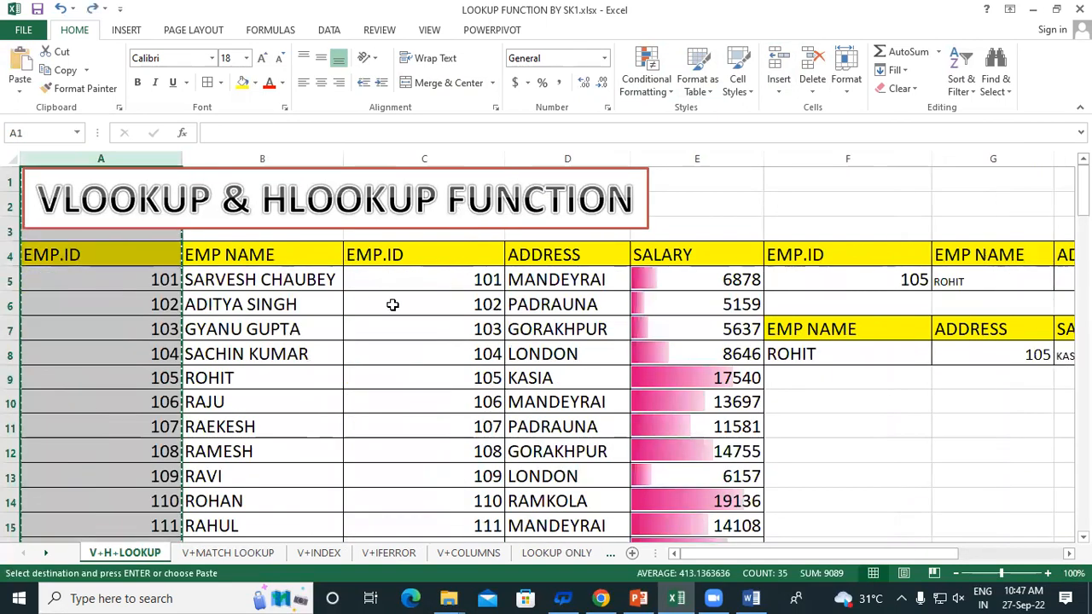
pyautogui.hotkey('ctrl', 'y')
pyautogui.click(787, 429)
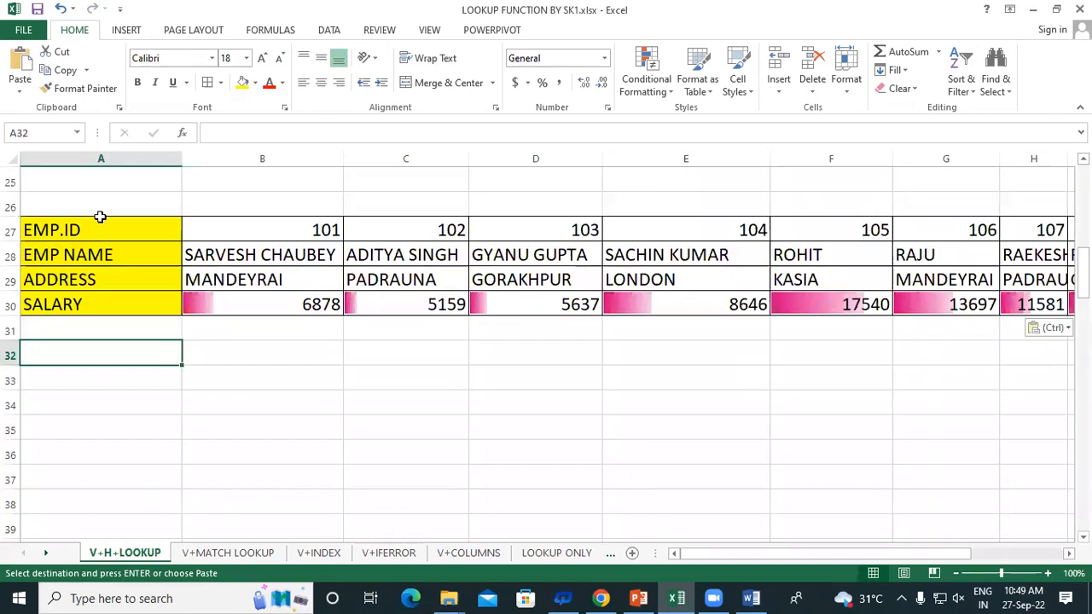
# - Copy the EMP.ID, EMP NAME, ADDRESS and SALARY labels from A27:A30 to A33:A36
pyautogui.moveTo(100, 217); pyautogui.dragTo(98, 317)
pyautogui.hotkey('ctrl', 'c')
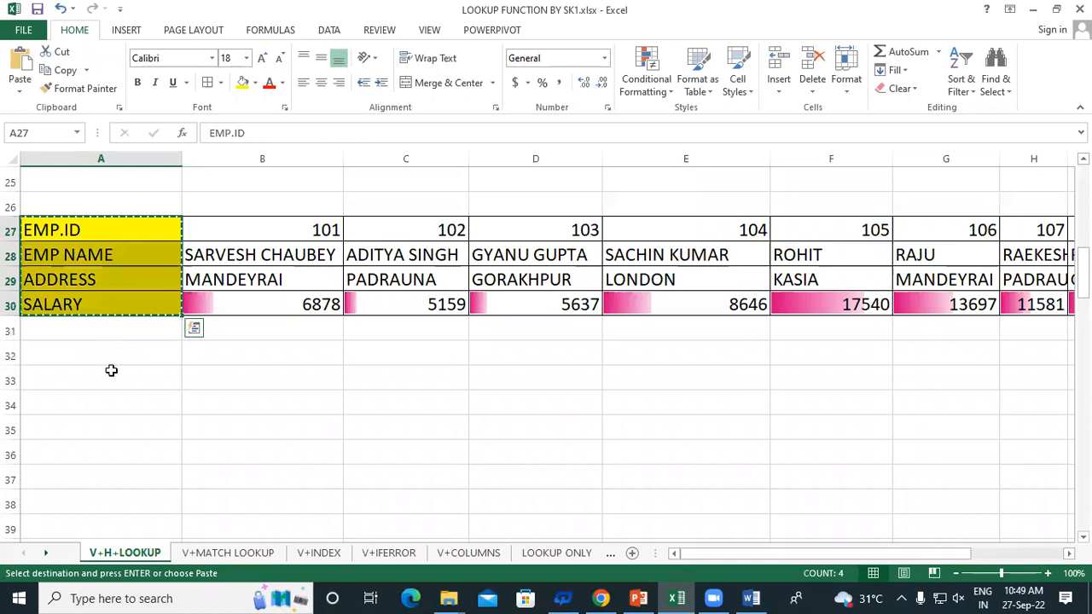
pyautogui.click(110, 371)
pyautogui.hotkey('ctrl', 'v')
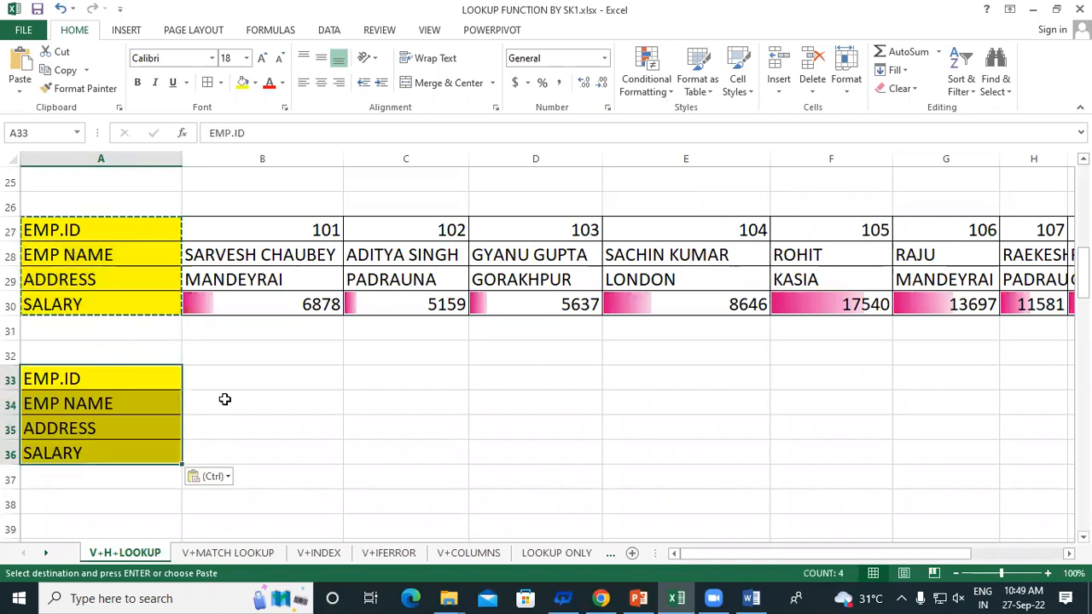
# - Copy employee ID 102 from C27 into B33 as the lookup value
pyautogui.click(227, 378)
pyautogui.click(459, 230)
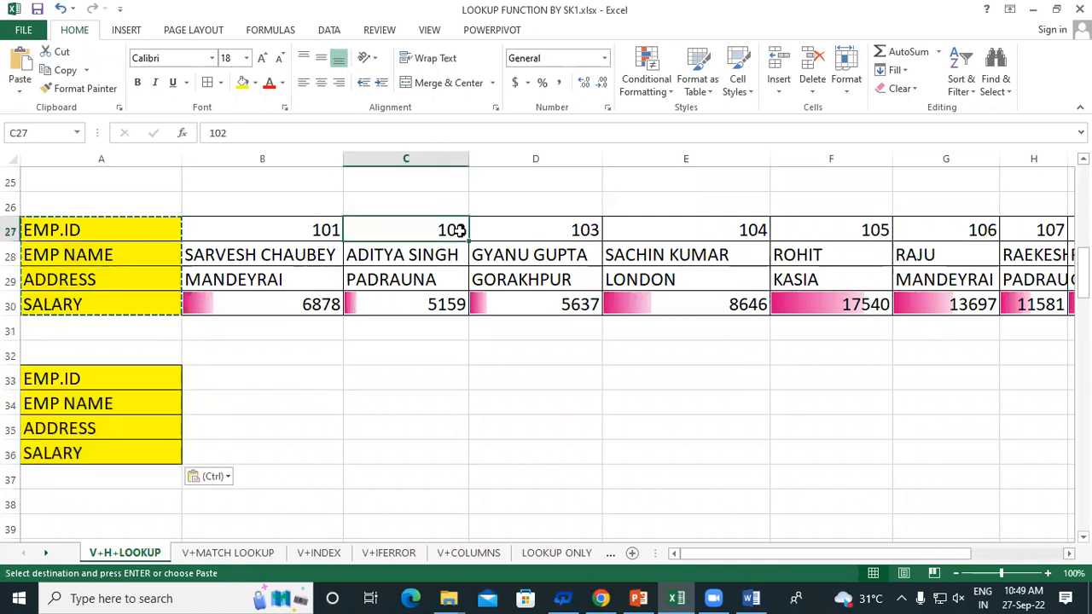
pyautogui.hotkey('ctrl', 'c')
pyautogui.click(242, 378)
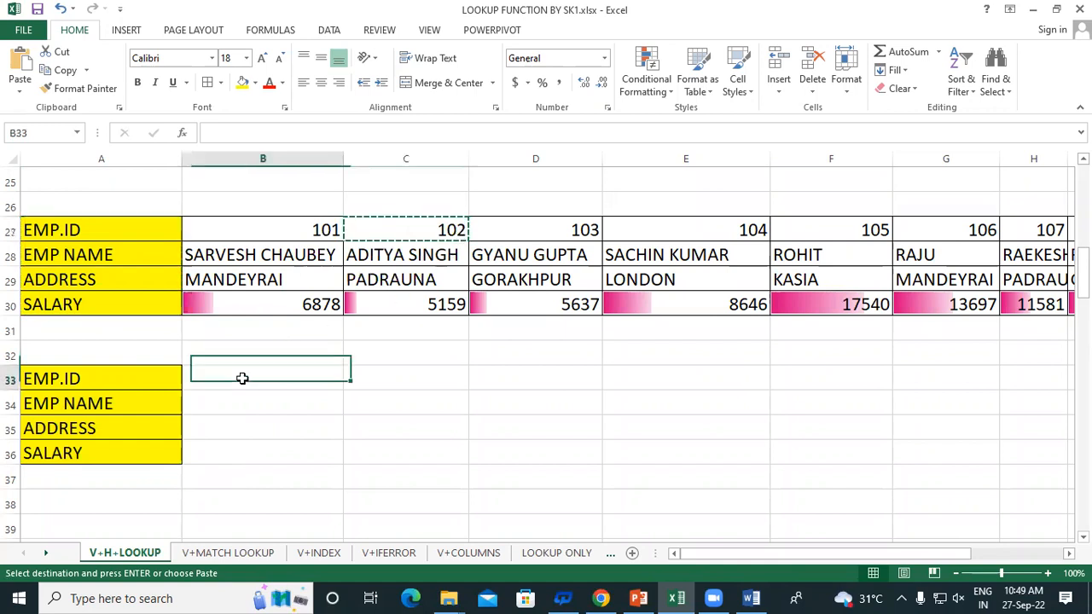
pyautogui.hotkey('ctrl', 'v')
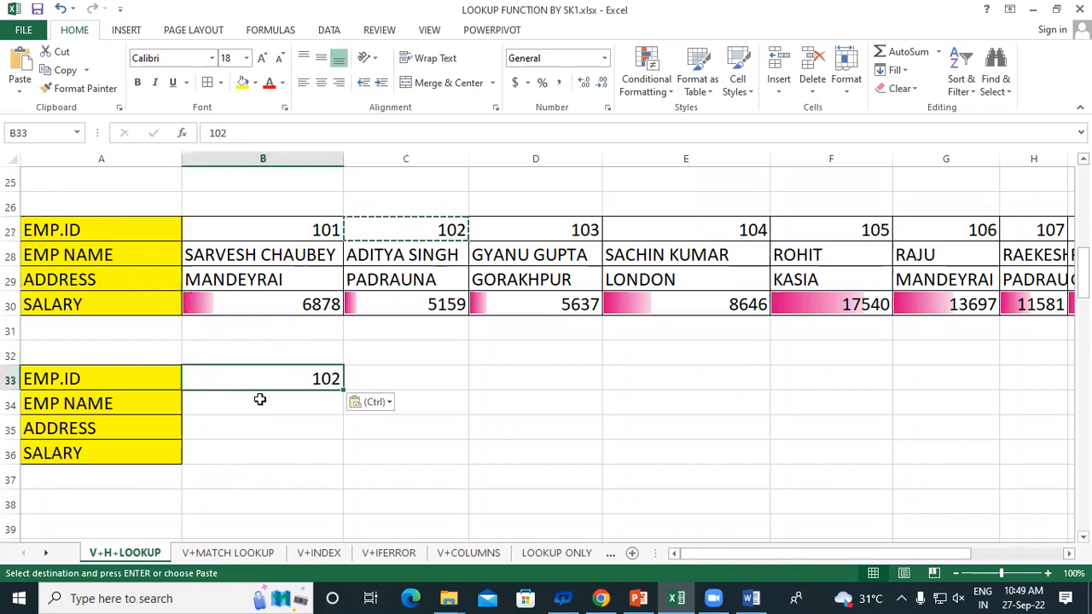
# - Apply borders to all cells in B33:B36 beside the copied labels
pyautogui.moveTo(261, 378); pyautogui.dragTo(261, 456)
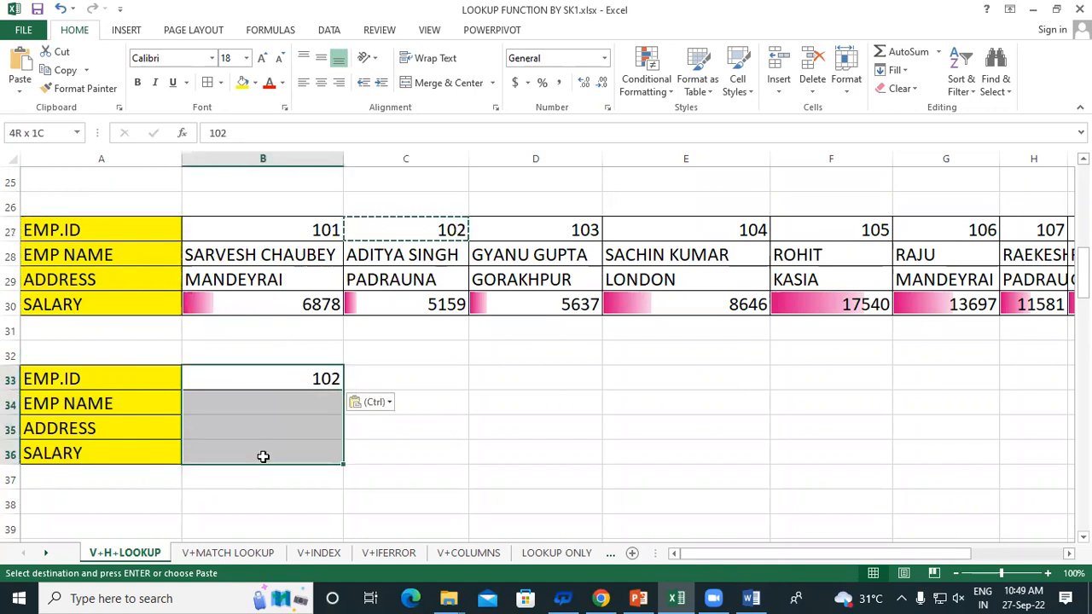
pyautogui.click(205, 85)
pyautogui.click(251, 446)
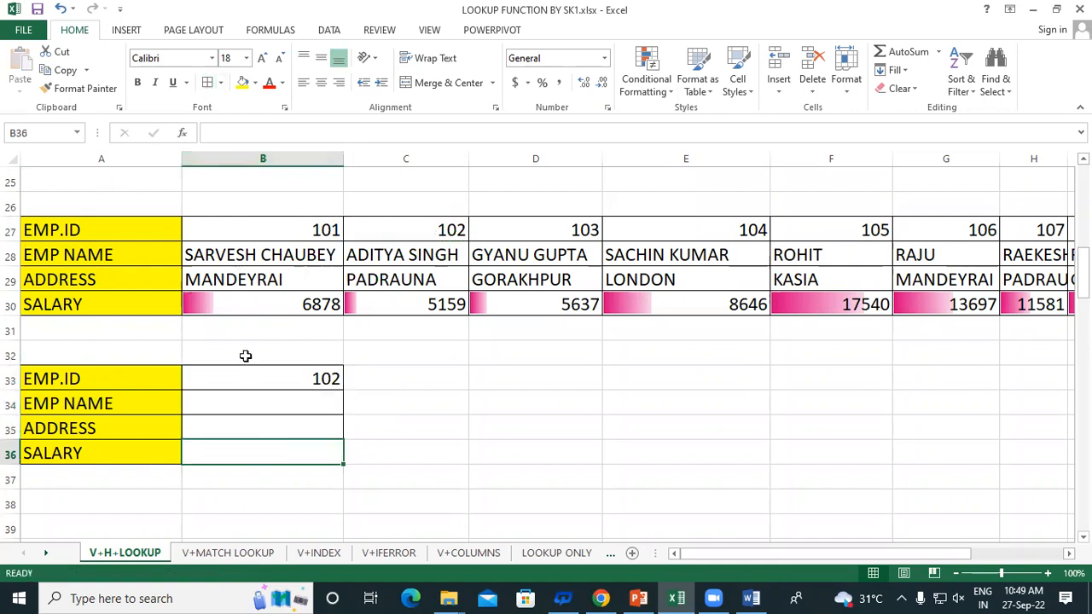
# - Start an HLOOKUP formula in B34 with B33 as the lookup value and A27:U30 as the table array
pyautogui.click(270, 402)
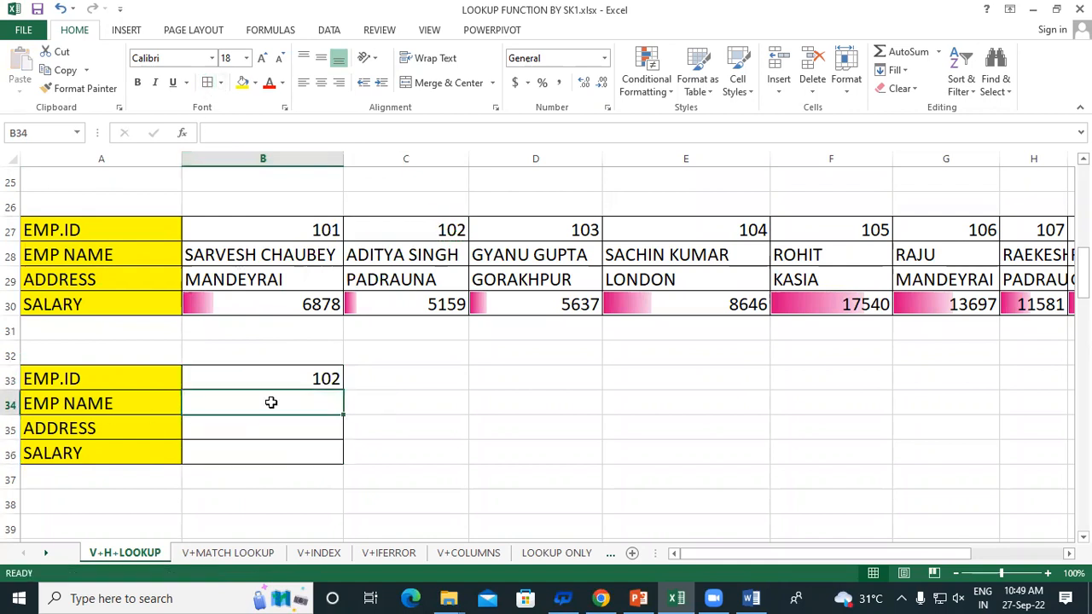
pyautogui.write('=')
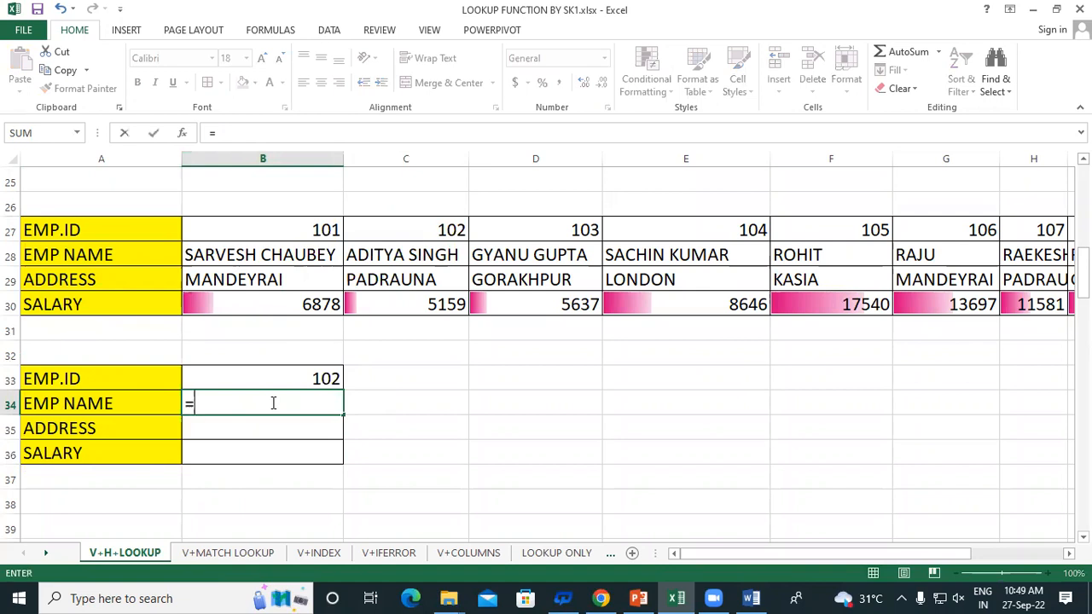
pyautogui.write('HLO')
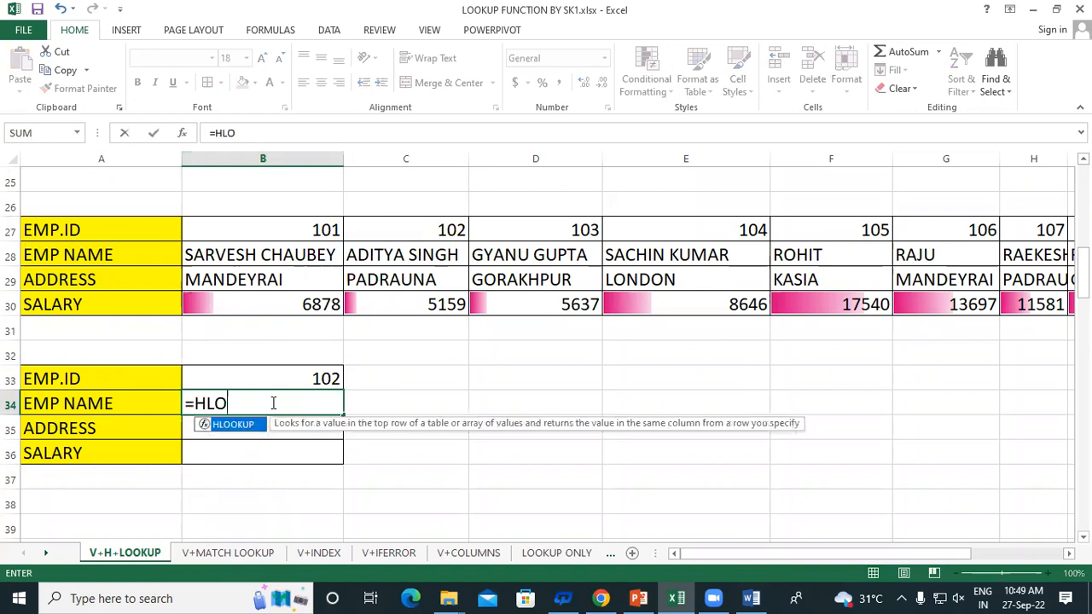
pyautogui.doubleClick(233, 426)
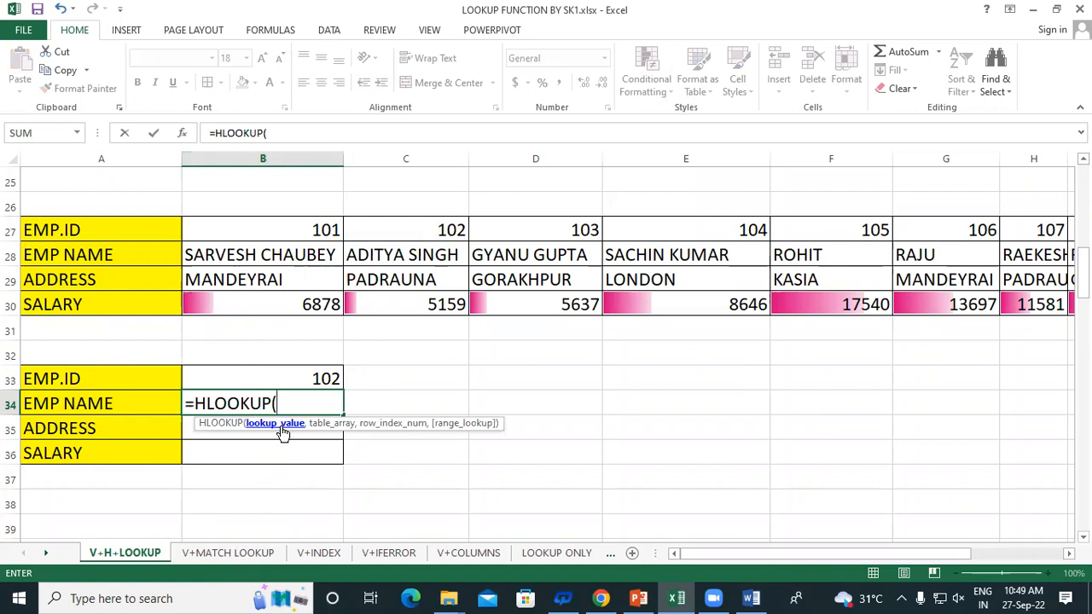
pyautogui.click(293, 376)
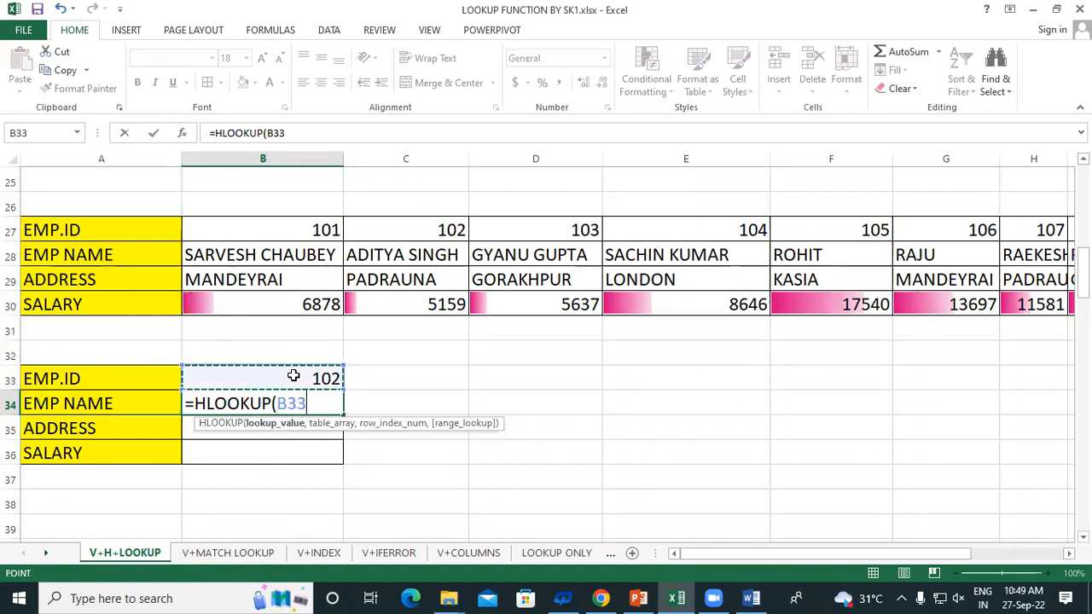
pyautogui.write(',')
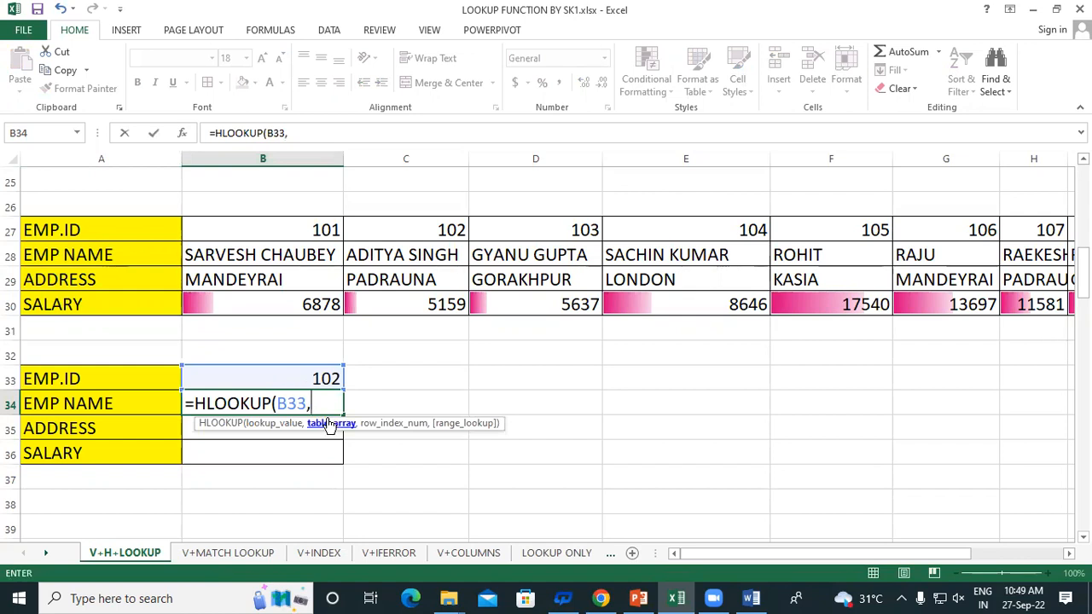
pyautogui.moveTo(102, 231); pyautogui.dragTo(970, 305)
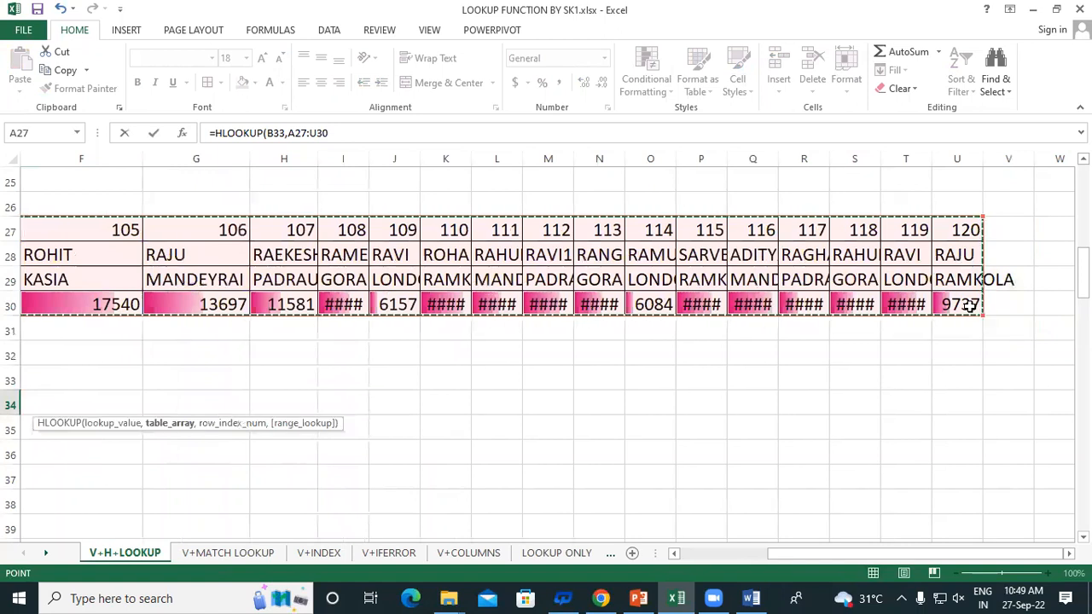
# - Complete the HLOOKUP formula in B34 with row index 2 and range lookup 0 for an exact match
pyautogui.write(',')
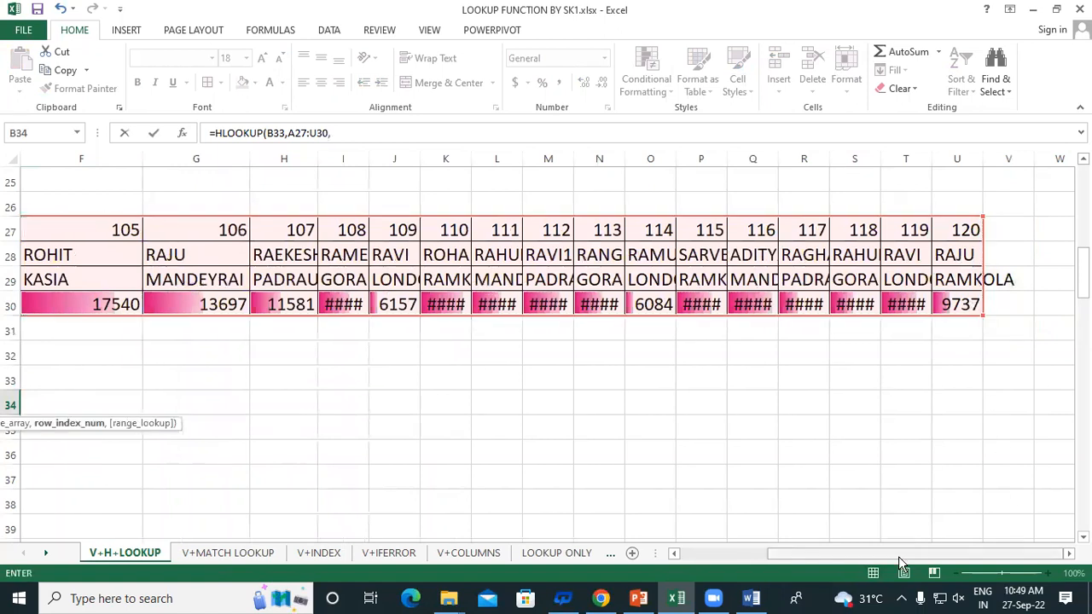
pyautogui.moveTo(898, 556); pyautogui.dragTo(898, 556)
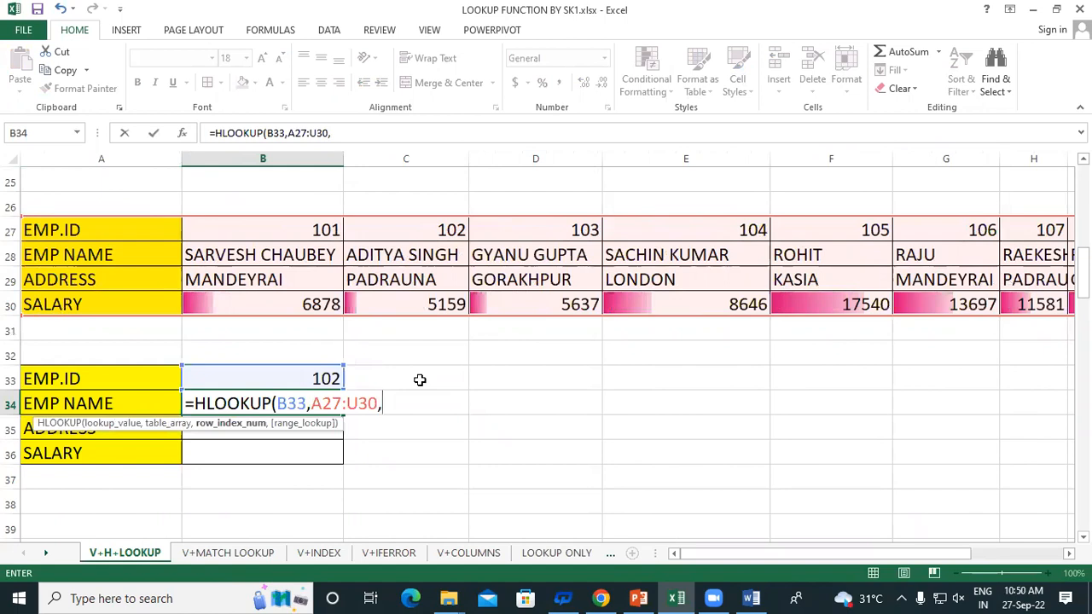
pyautogui.write('2')
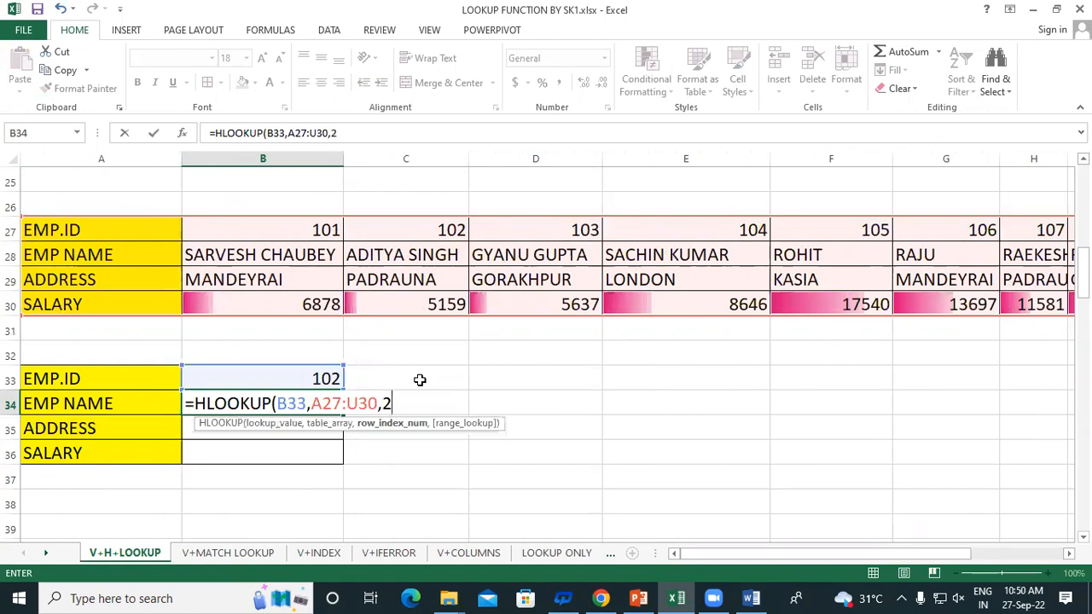
pyautogui.write(',0')
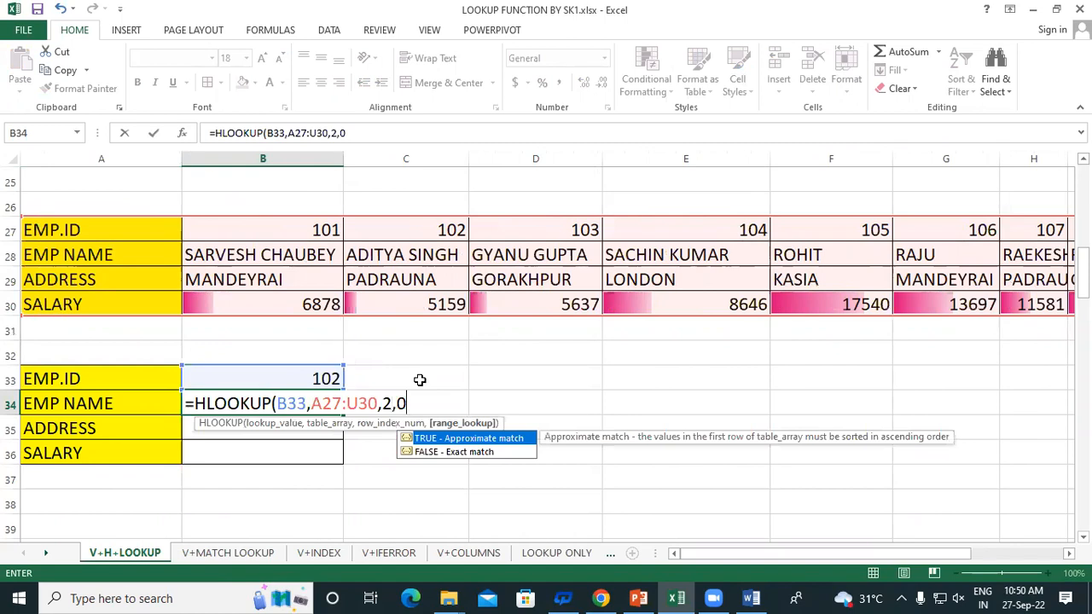
pyautogui.write(')')
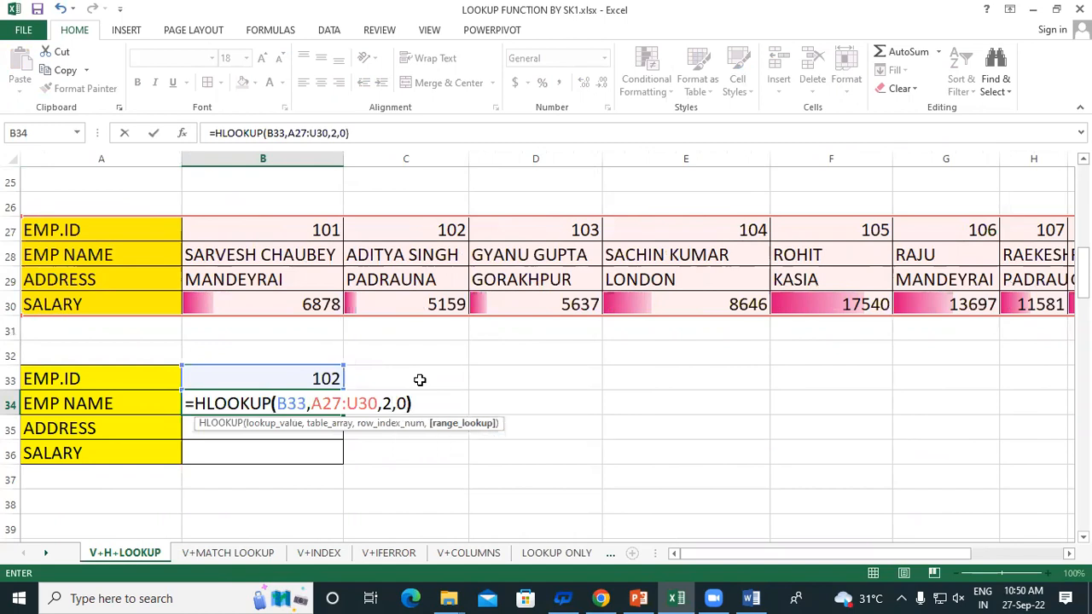
pyautogui.press('Return')
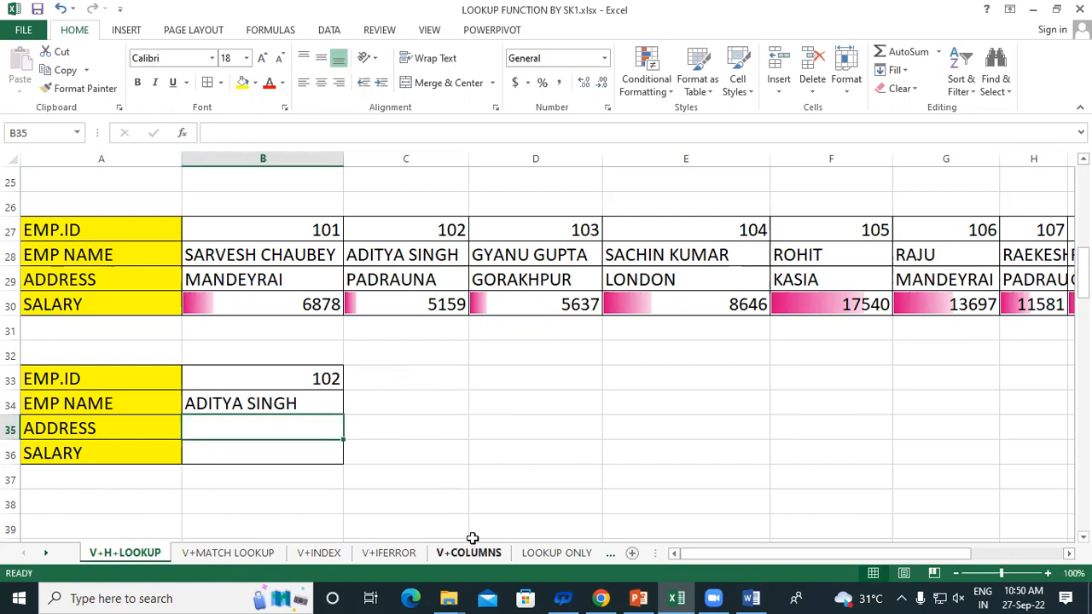
# - Copy the first four columns of the transposed employee table, A27:D30
pyautogui.click(509, 282)
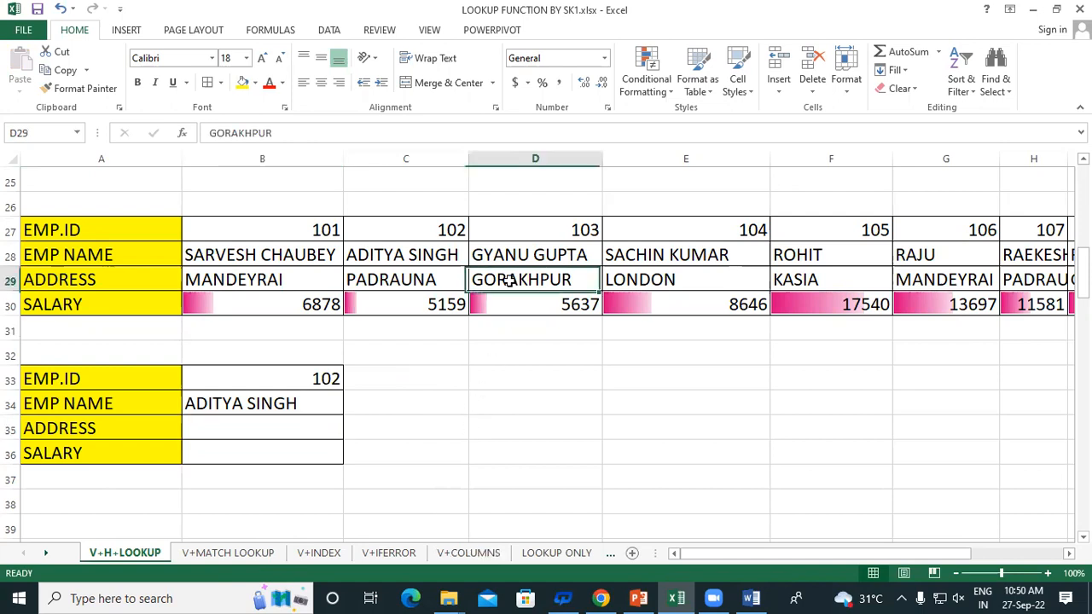
pyautogui.moveTo(128, 230); pyautogui.dragTo(563, 303)
pyautogui.rightClick(534, 260)
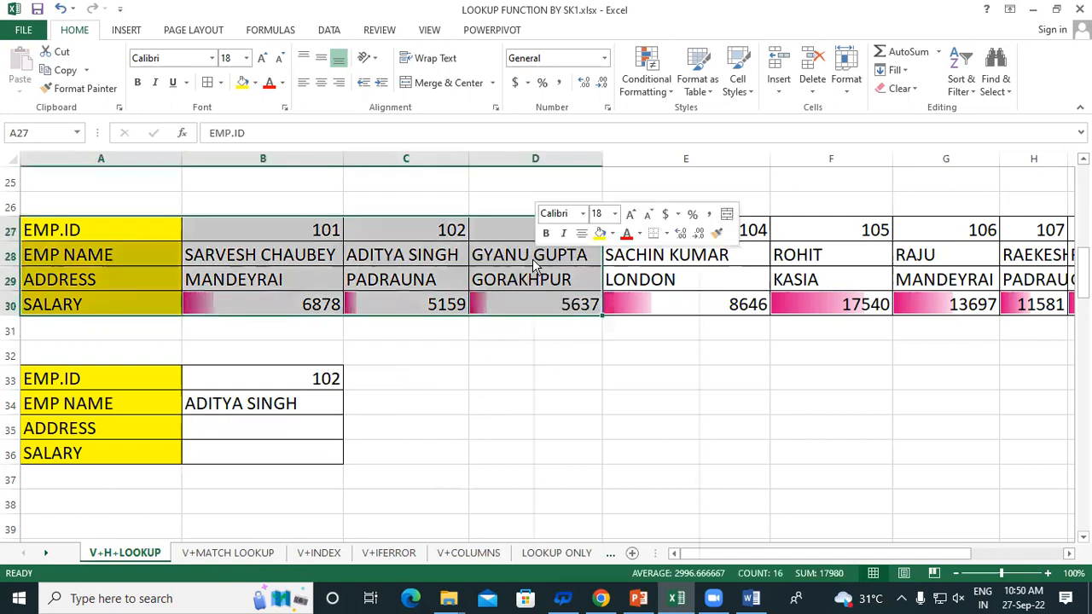
pyautogui.click(573, 290)
pyautogui.scroll(6, 663, 282)
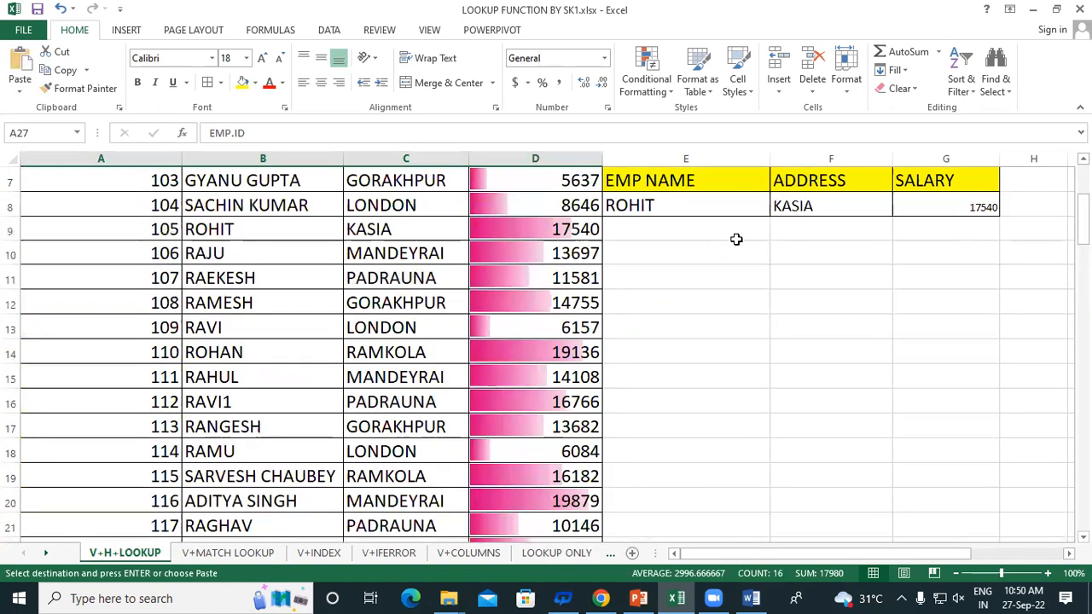
pyautogui.click(679, 273)
pyautogui.rightClick(680, 275)
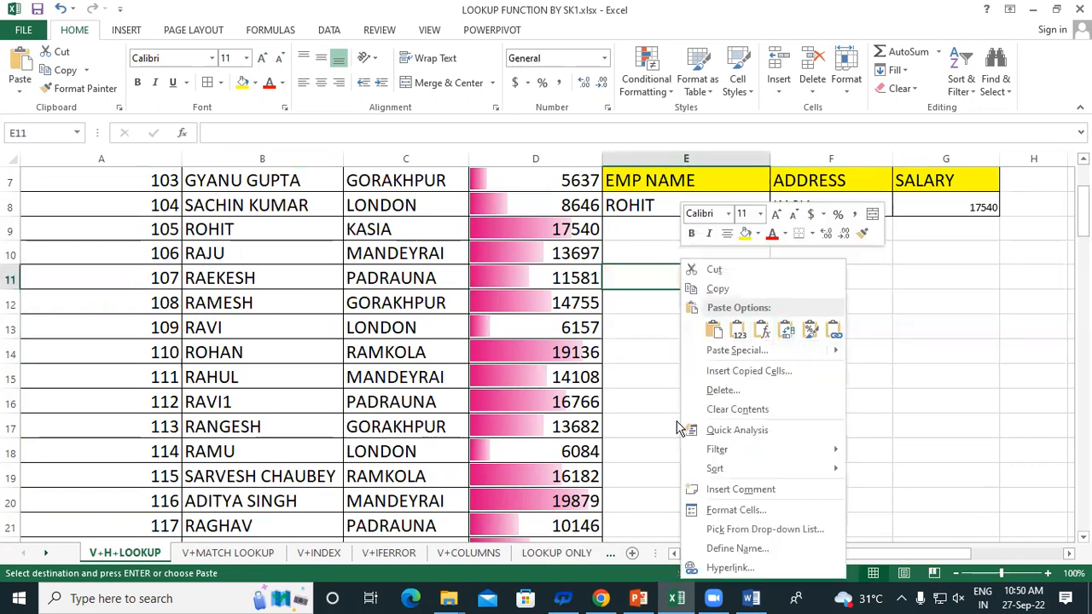
pyautogui.press('Escape')
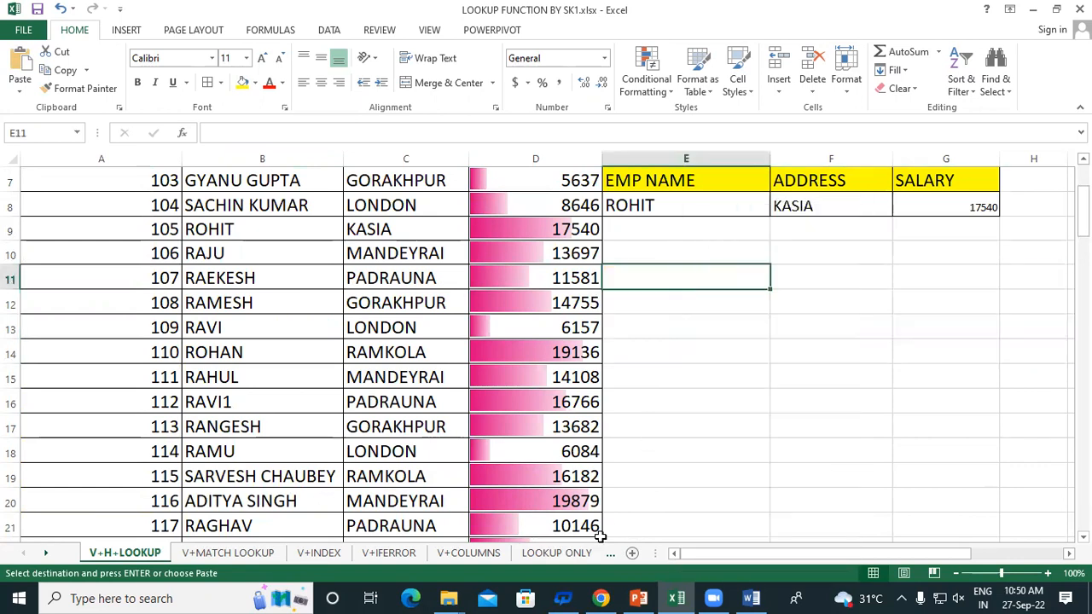